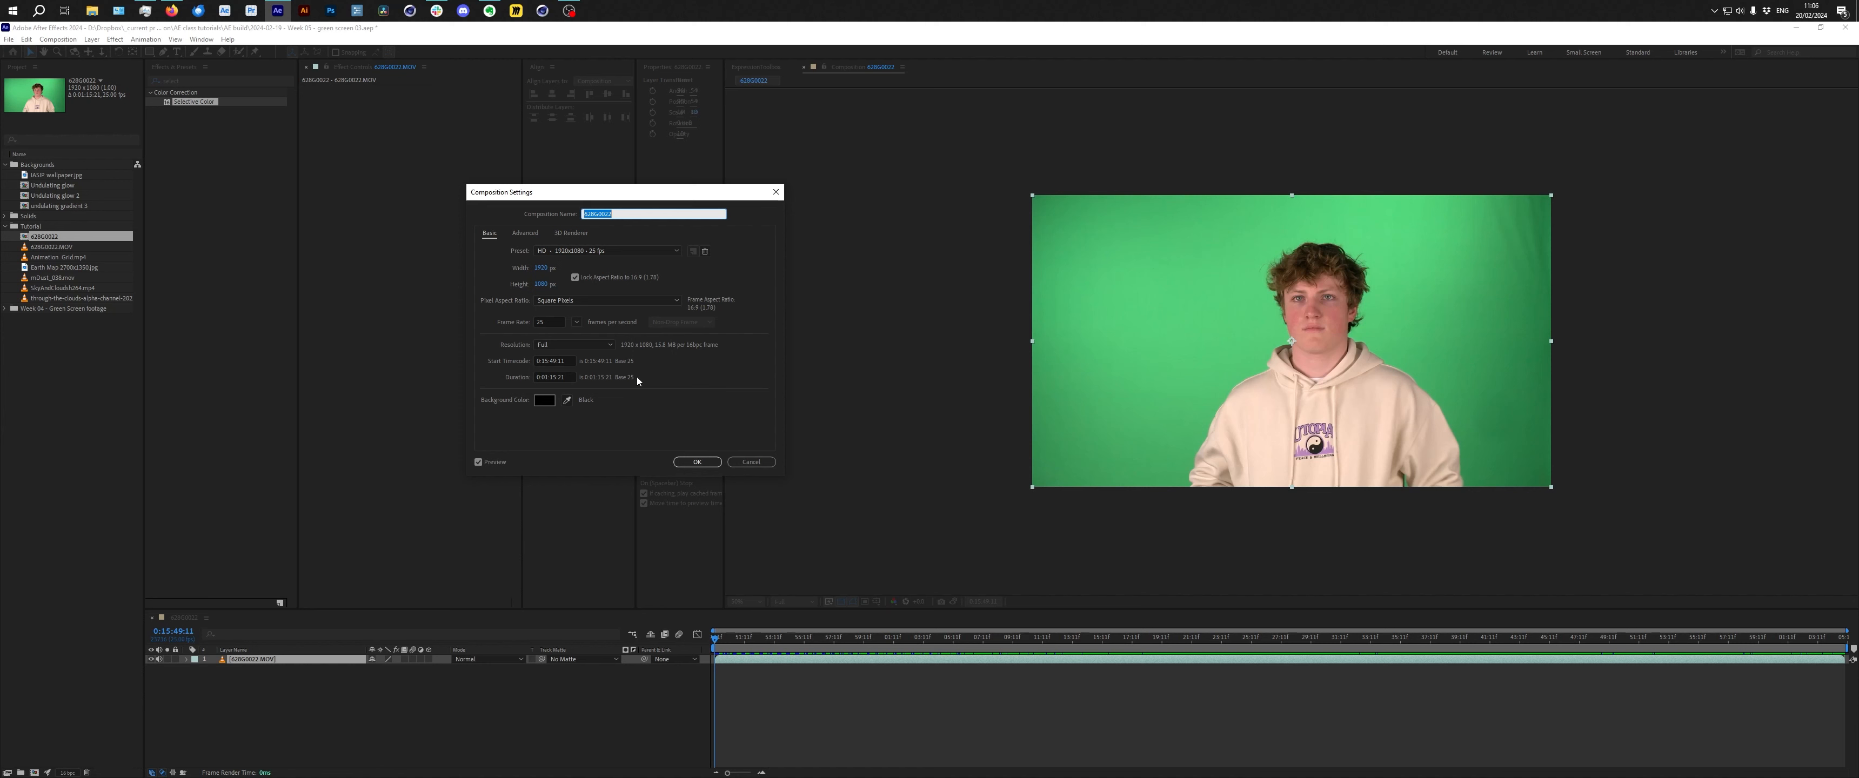
Name the new composition SKIP - edge 01 and confirm the composition settings.
{"action": "type", "text": "IASIP - edge 01"}
{"action": "key", "text": "Return"}
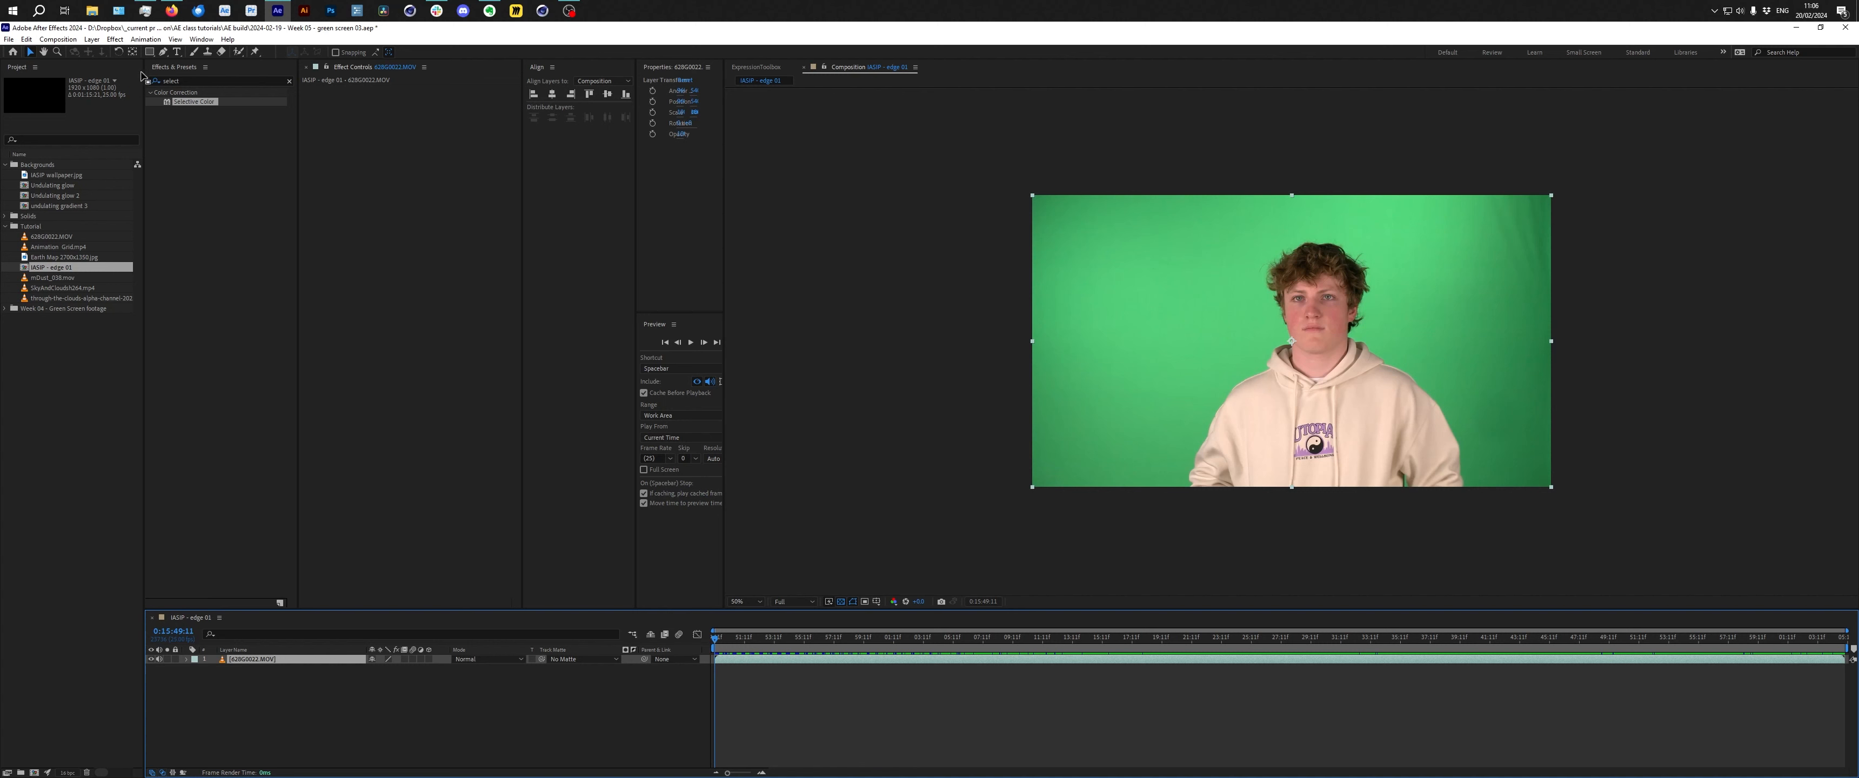
Draw a rough garbage mask around the subject with the Pen tool, closing the shape below the frame.
{"action": "left_click", "coordinate": [164, 53]}
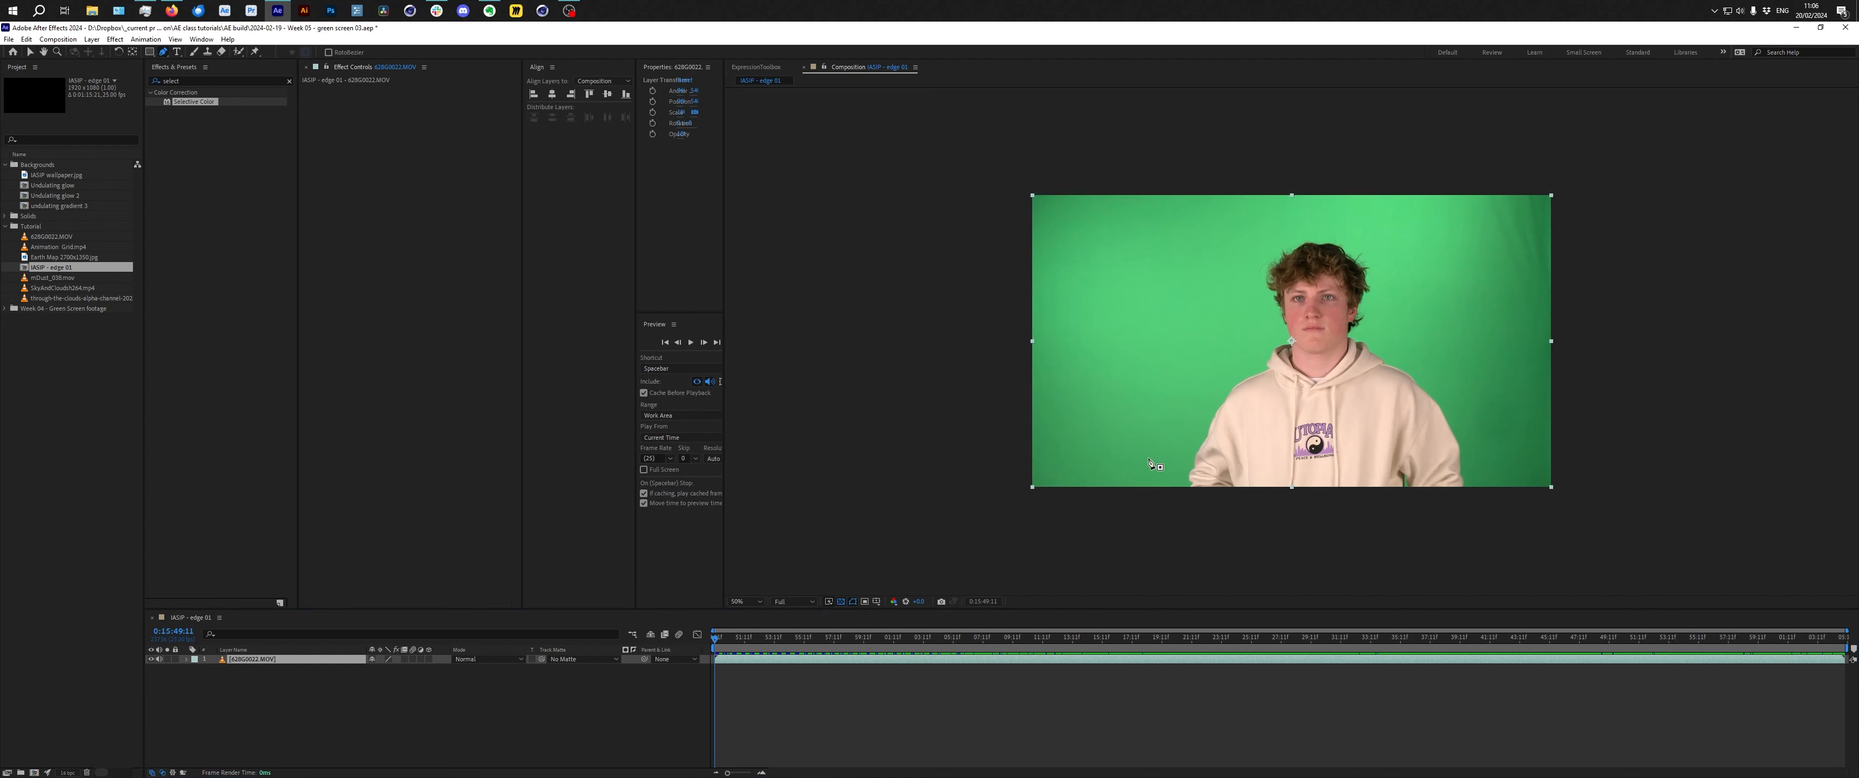
{"action": "left_click", "coordinate": [1144, 462]}
{"action": "left_click", "coordinate": [1165, 377]}
{"action": "left_click", "coordinate": [1205, 334]}
{"action": "left_click", "coordinate": [1245, 291]}
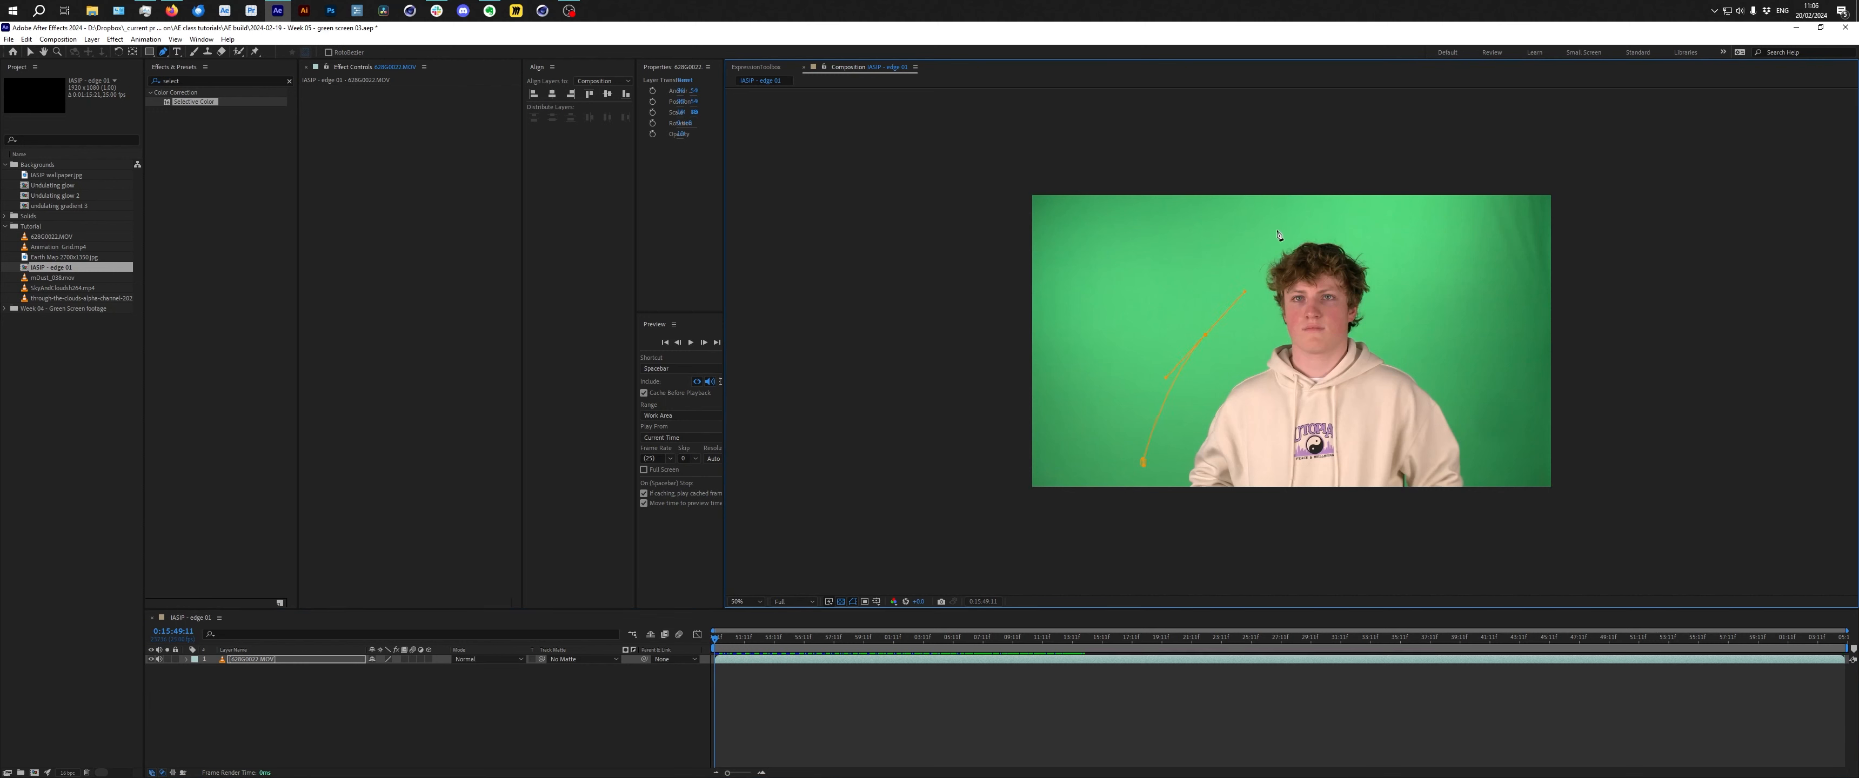
{"action": "left_click", "coordinate": [1306, 221]}
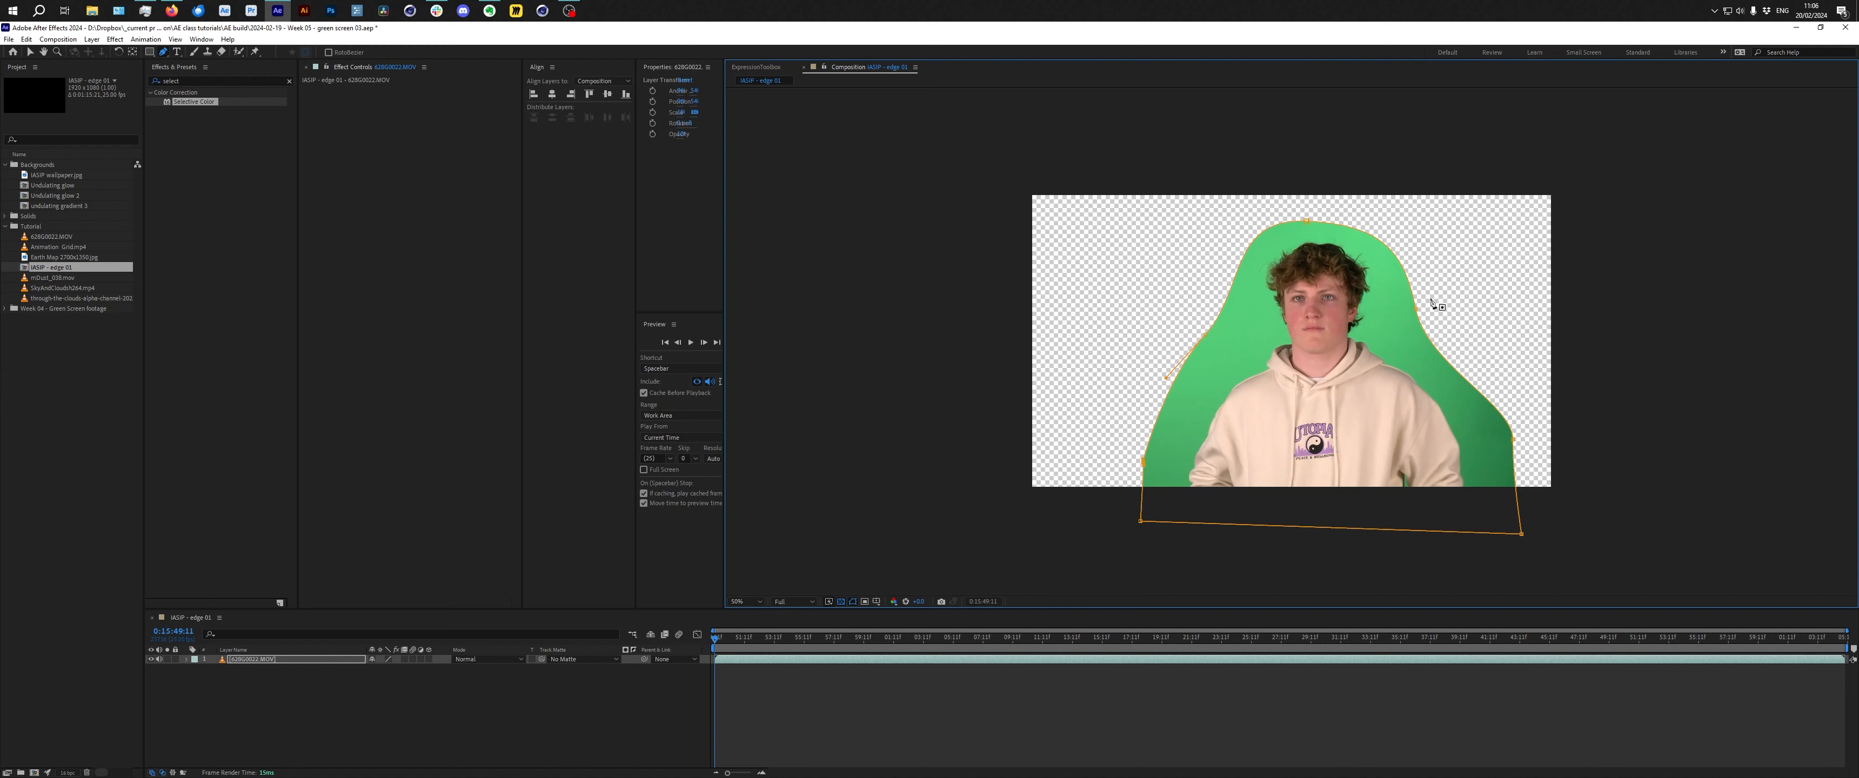
Adjust the mask's top vertex and handle so the curve hugs the subject's head.
{"action": "key", "text": "v"}
{"action": "left_click", "coordinate": [1416, 311]}
{"action": "left_click_drag", "start_coordinate": [1418, 309], "coordinate": [1425, 303]}
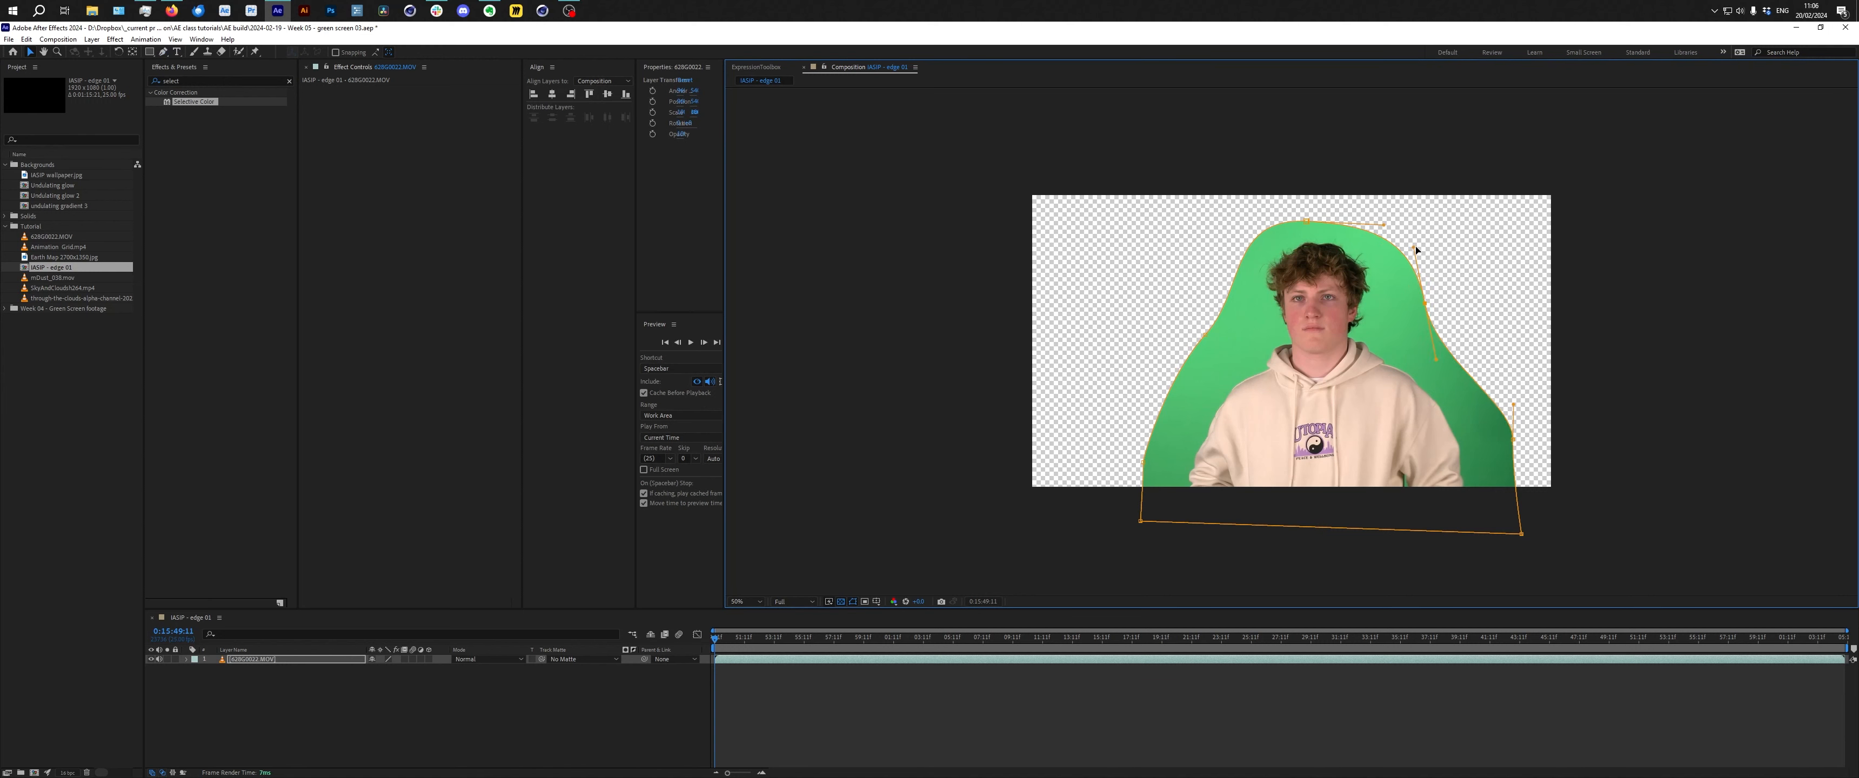
{"action": "left_click_drag", "start_coordinate": [1413, 247], "coordinate": [1313, 219]}
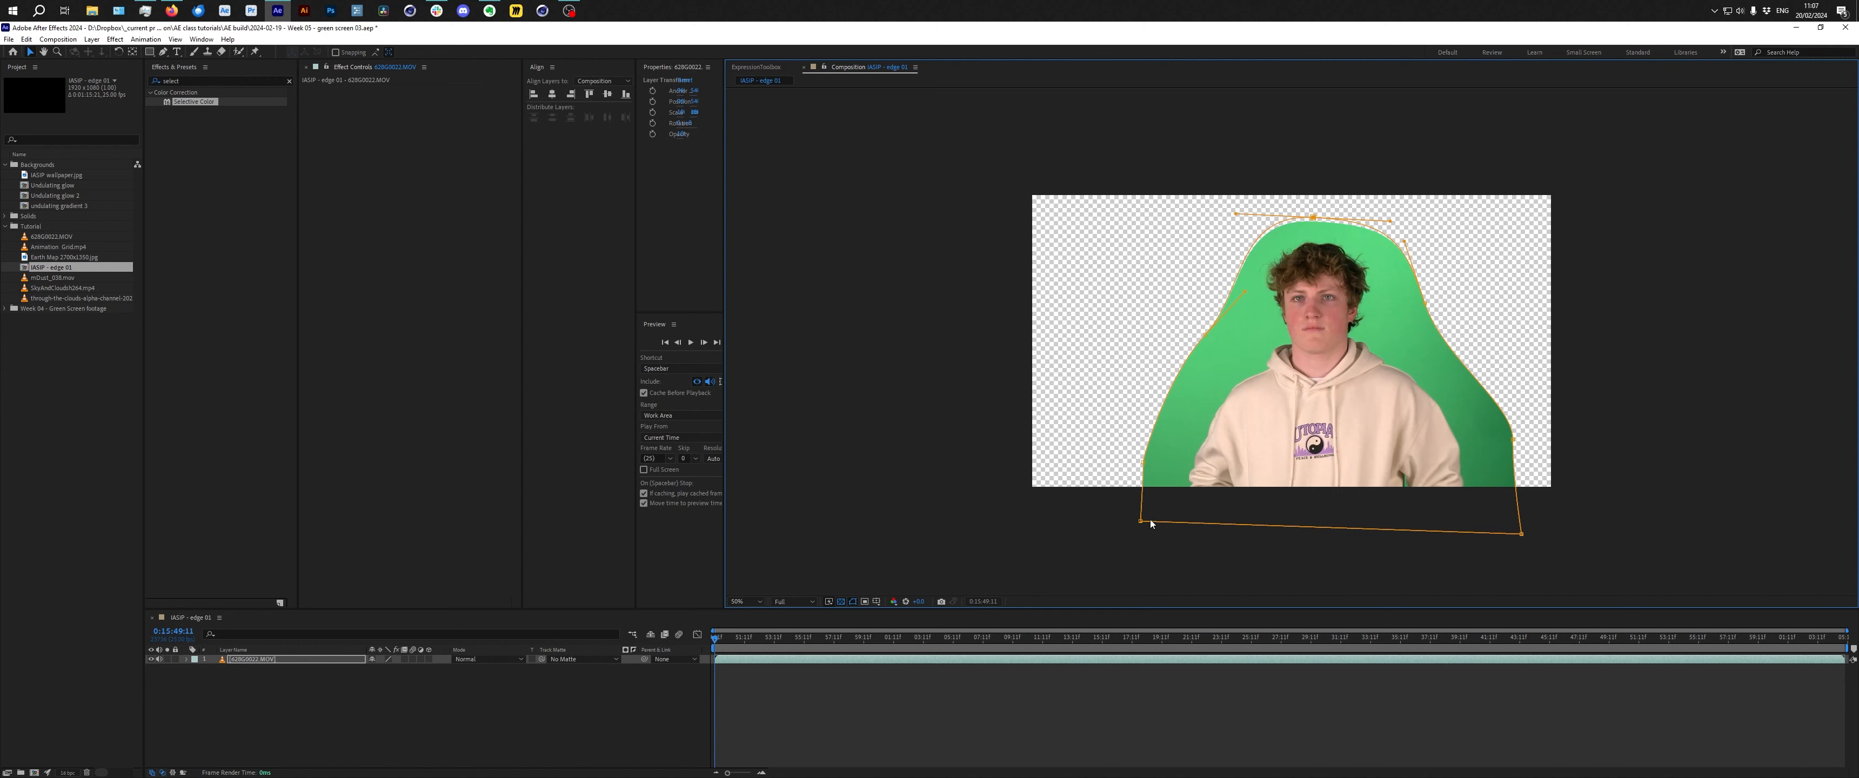
Search the effects for Selective Color and apply it to the footage layer.
{"action": "left_click", "coordinate": [704, 648]}
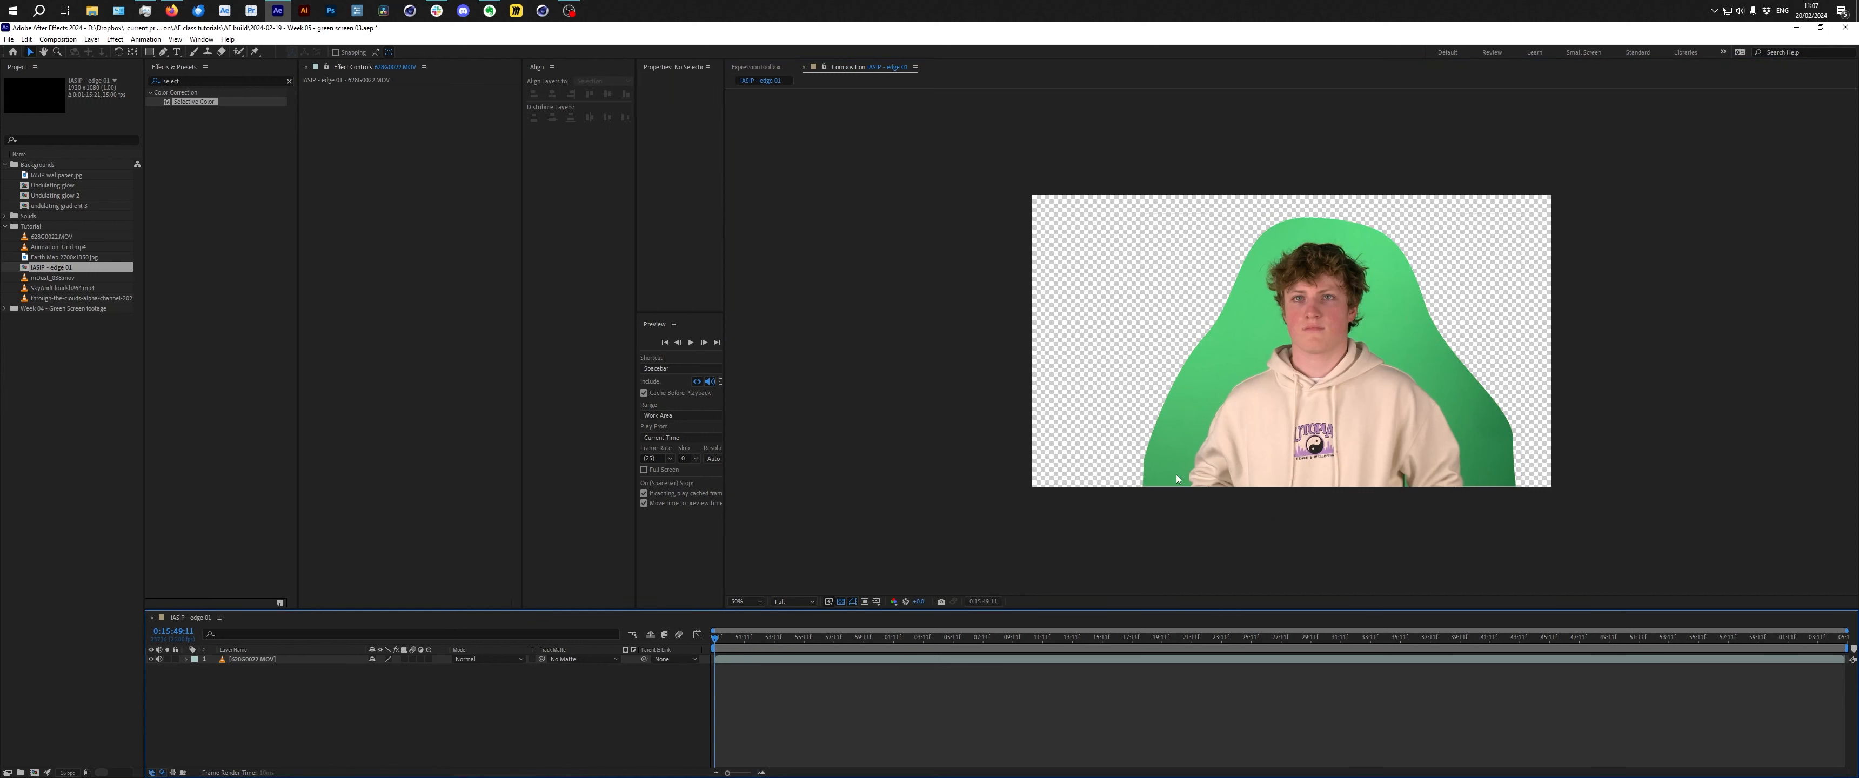
{"action": "left_click", "coordinate": [265, 660]}
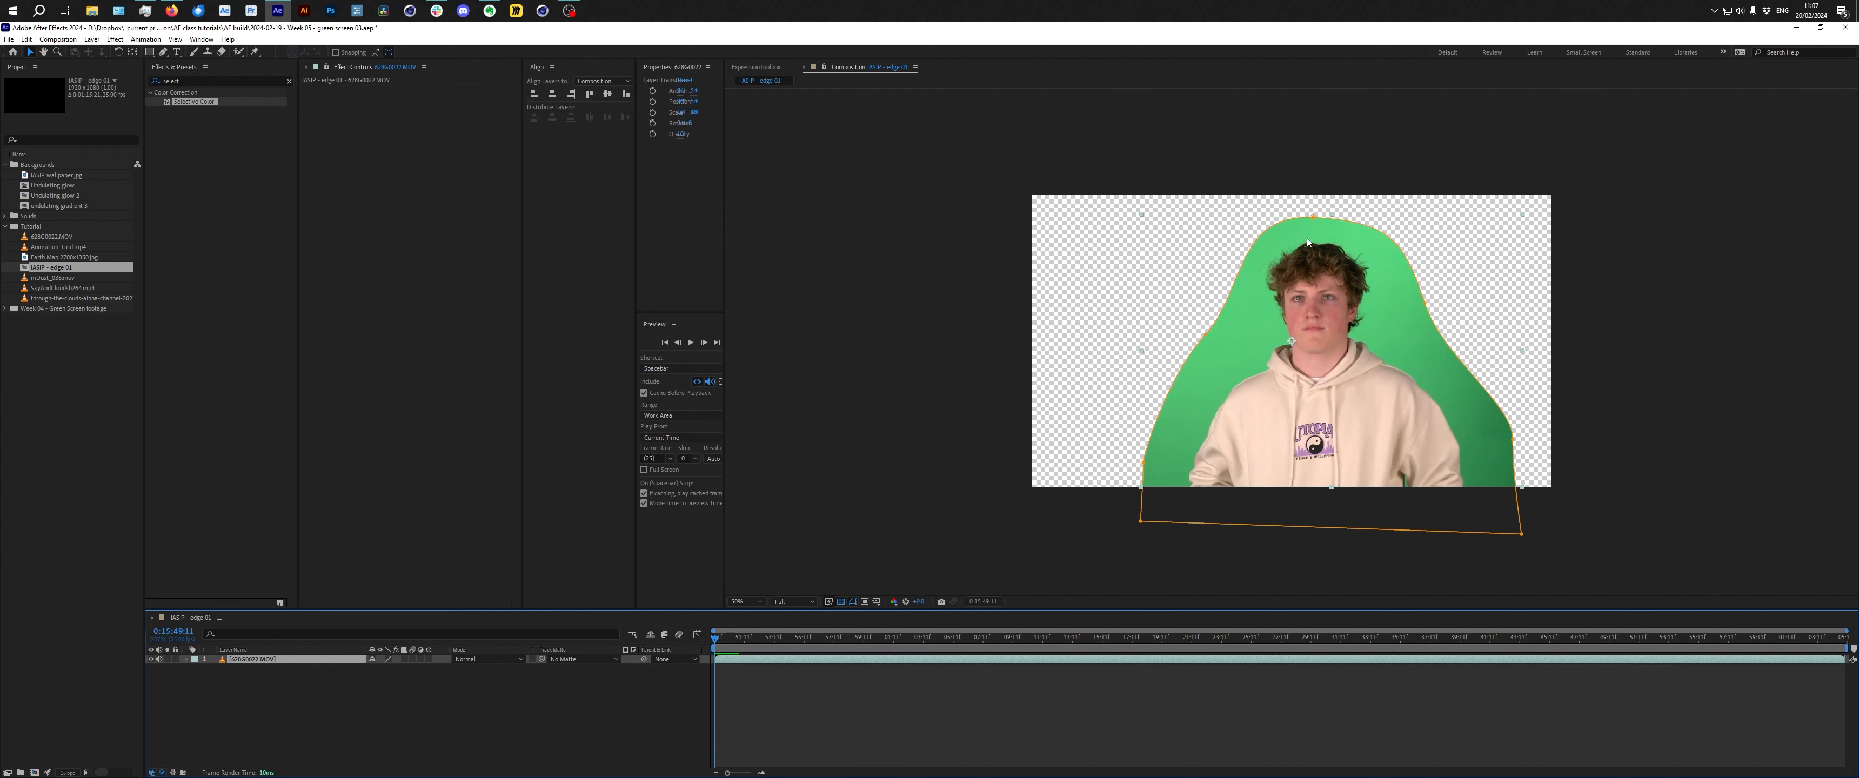
{"action": "left_click", "coordinate": [289, 81]}
{"action": "left_click", "coordinate": [387, 723]}
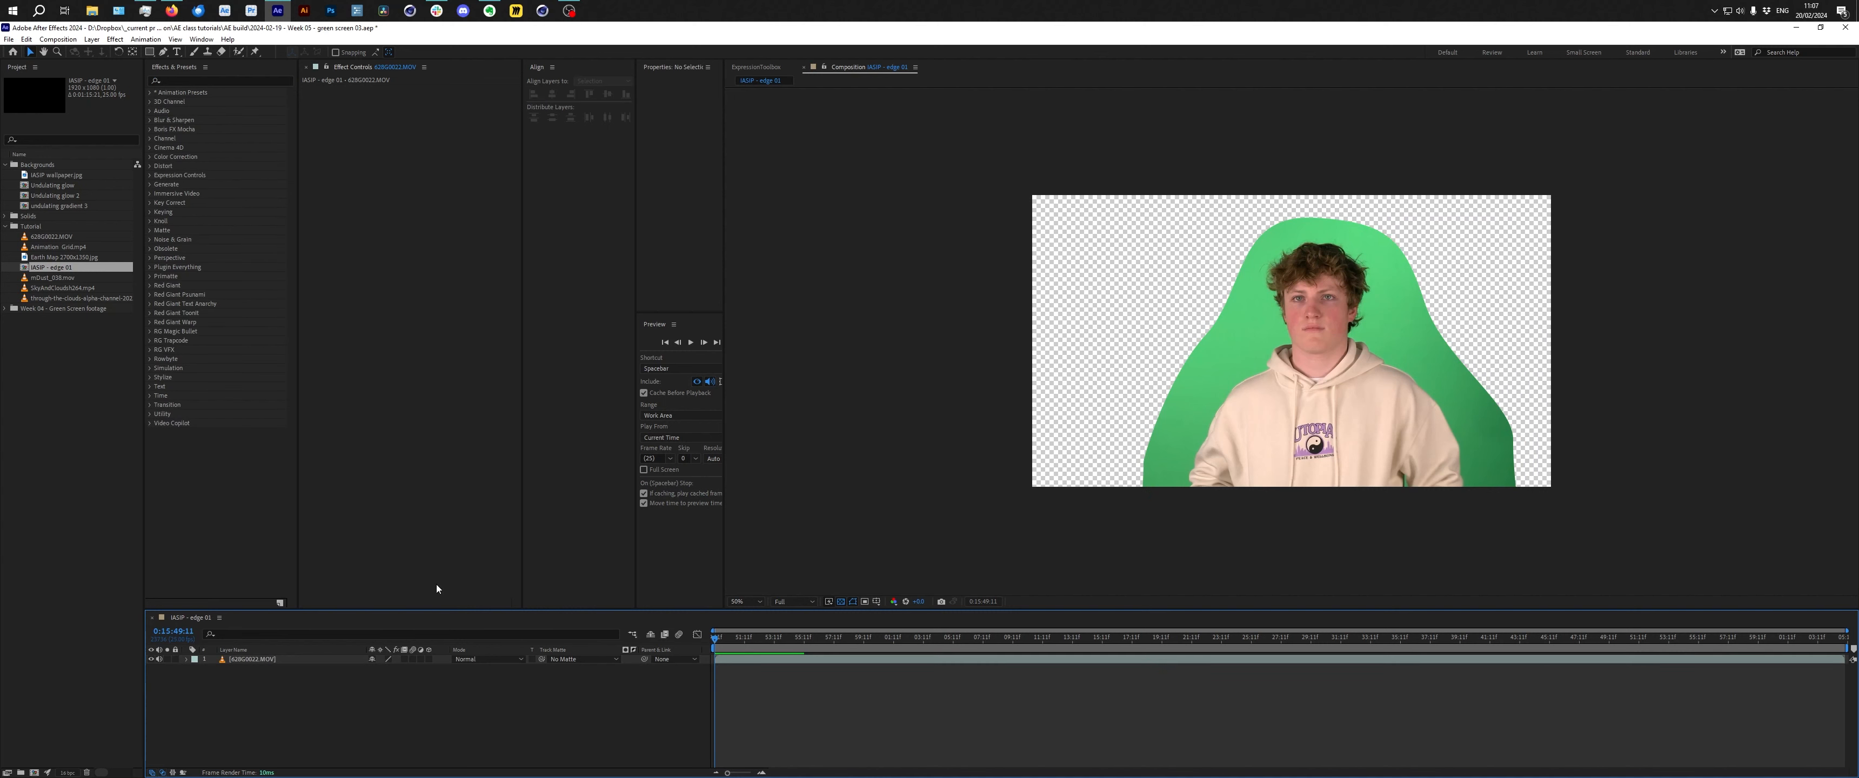
{"action": "type", "text": "s"}
{"action": "left_click", "coordinate": [191, 82]}
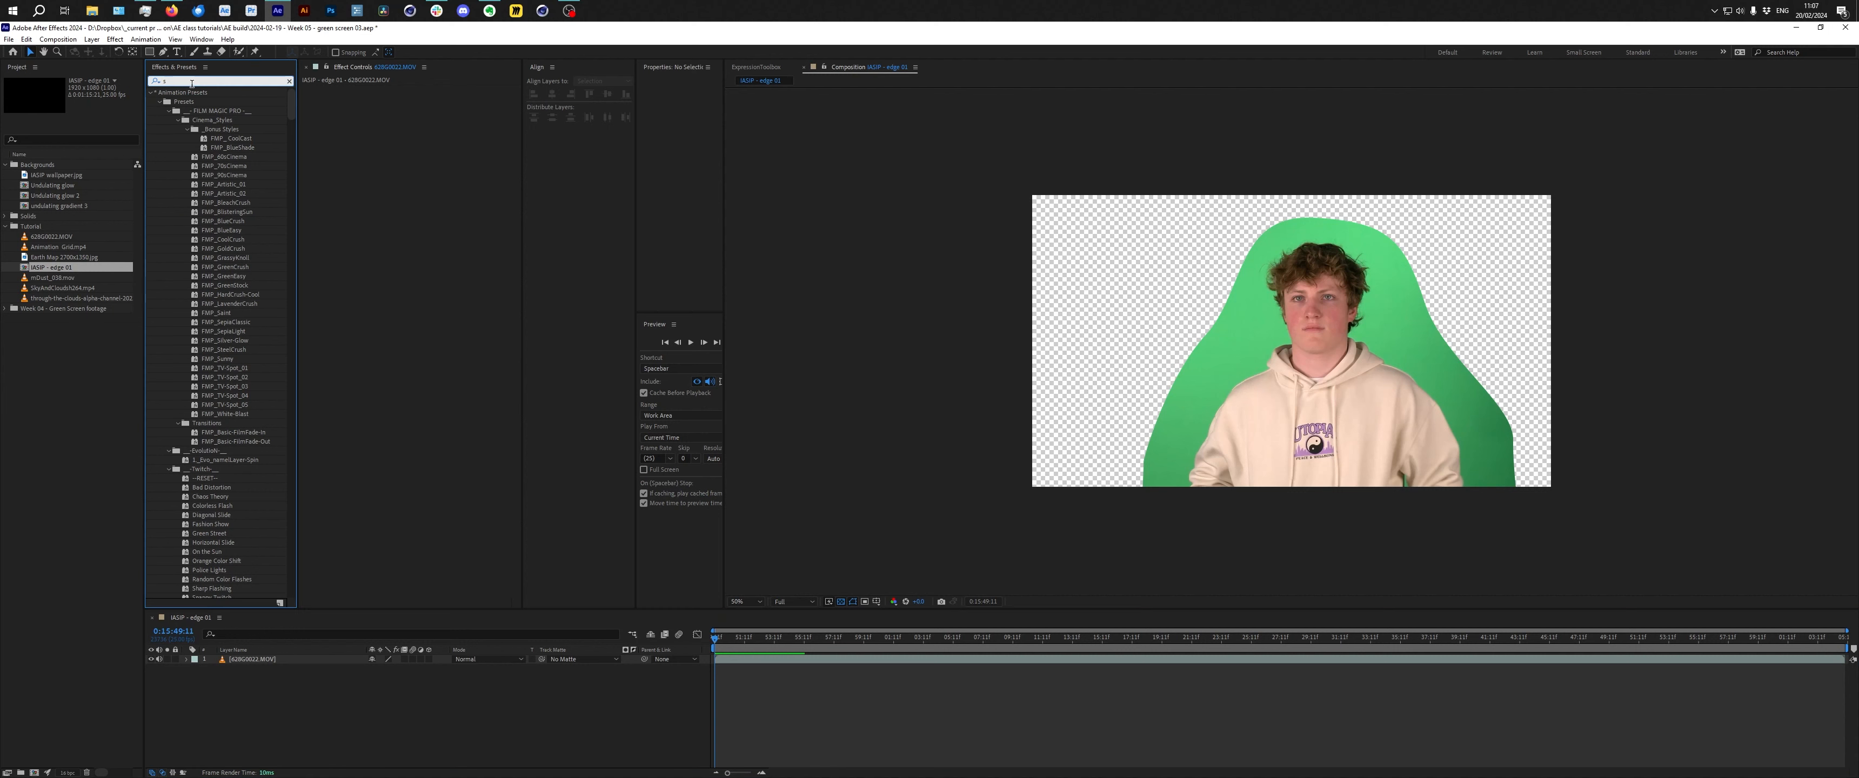
{"action": "type", "text": "ele"}
{"action": "left_click_drag", "start_coordinate": [194, 101], "coordinate": [1411, 394]}
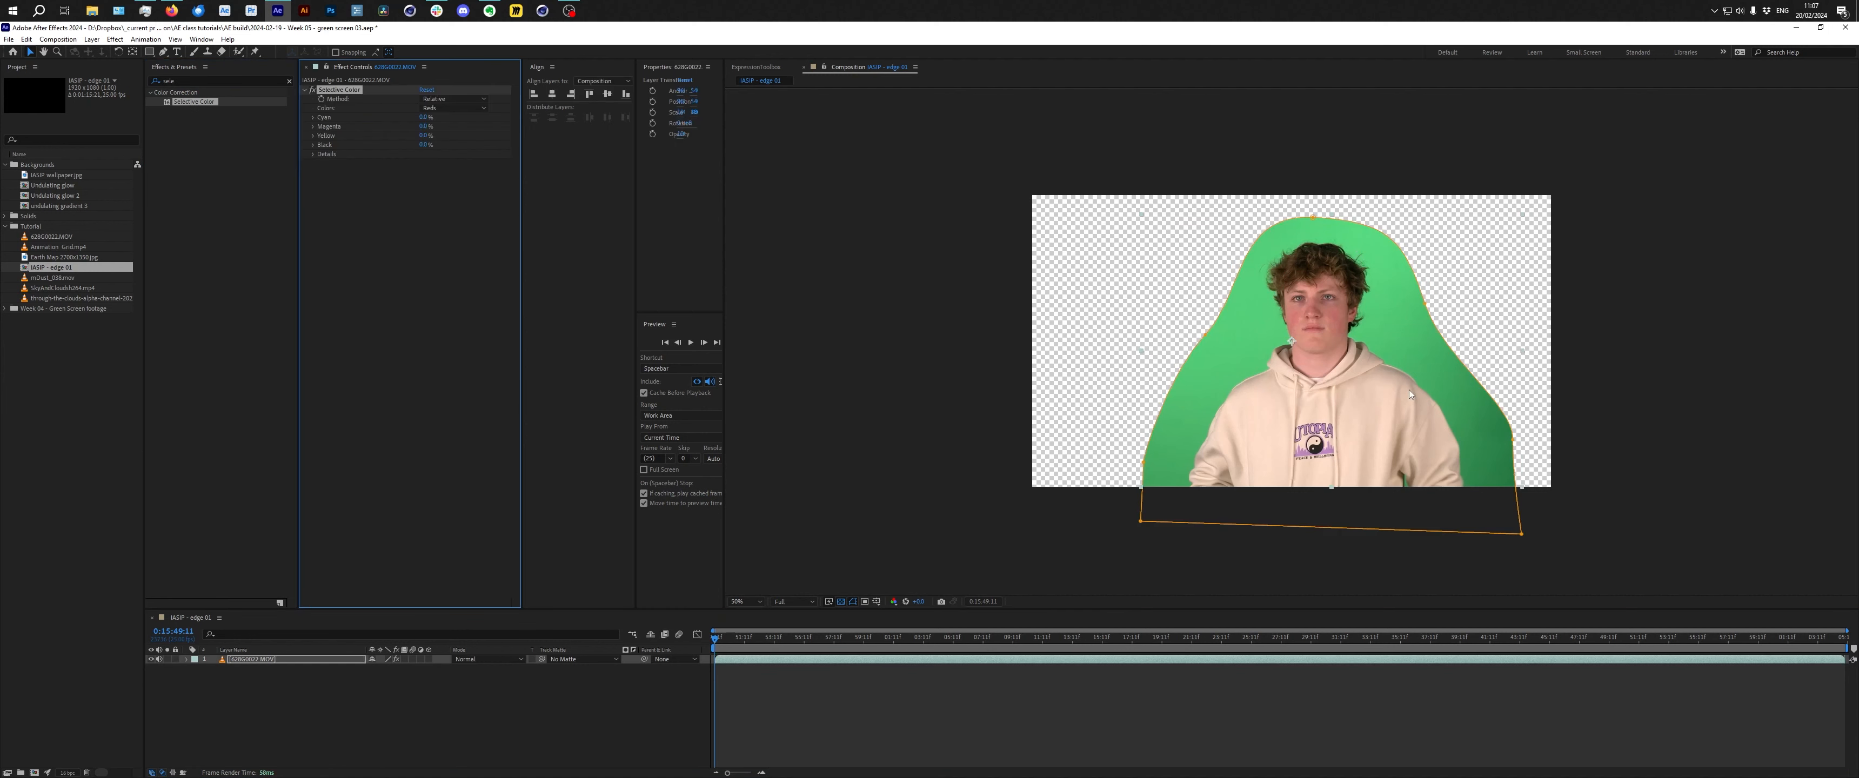
Set Selective Color's colours to Greens and adjust its Cyan and Black sliders.
{"action": "left_click", "coordinate": [459, 108]}
{"action": "left_click", "coordinate": [459, 144]}
{"action": "left_click_drag", "start_coordinate": [426, 118], "coordinate": [565, 137]}
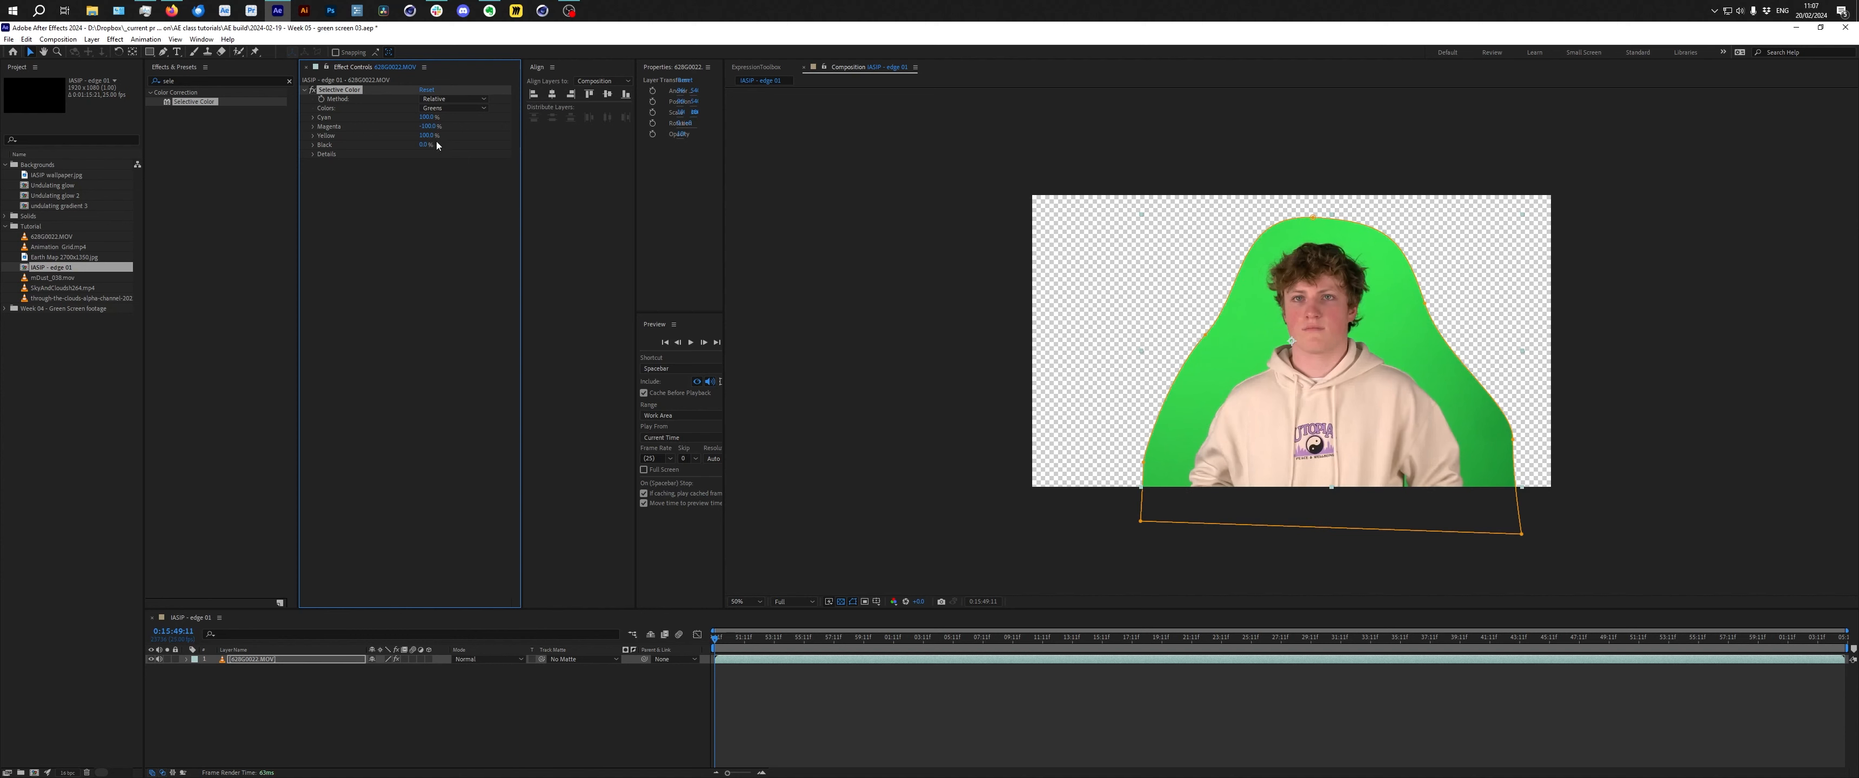
{"action": "left_click_drag", "start_coordinate": [419, 144], "coordinate": [563, 144]}
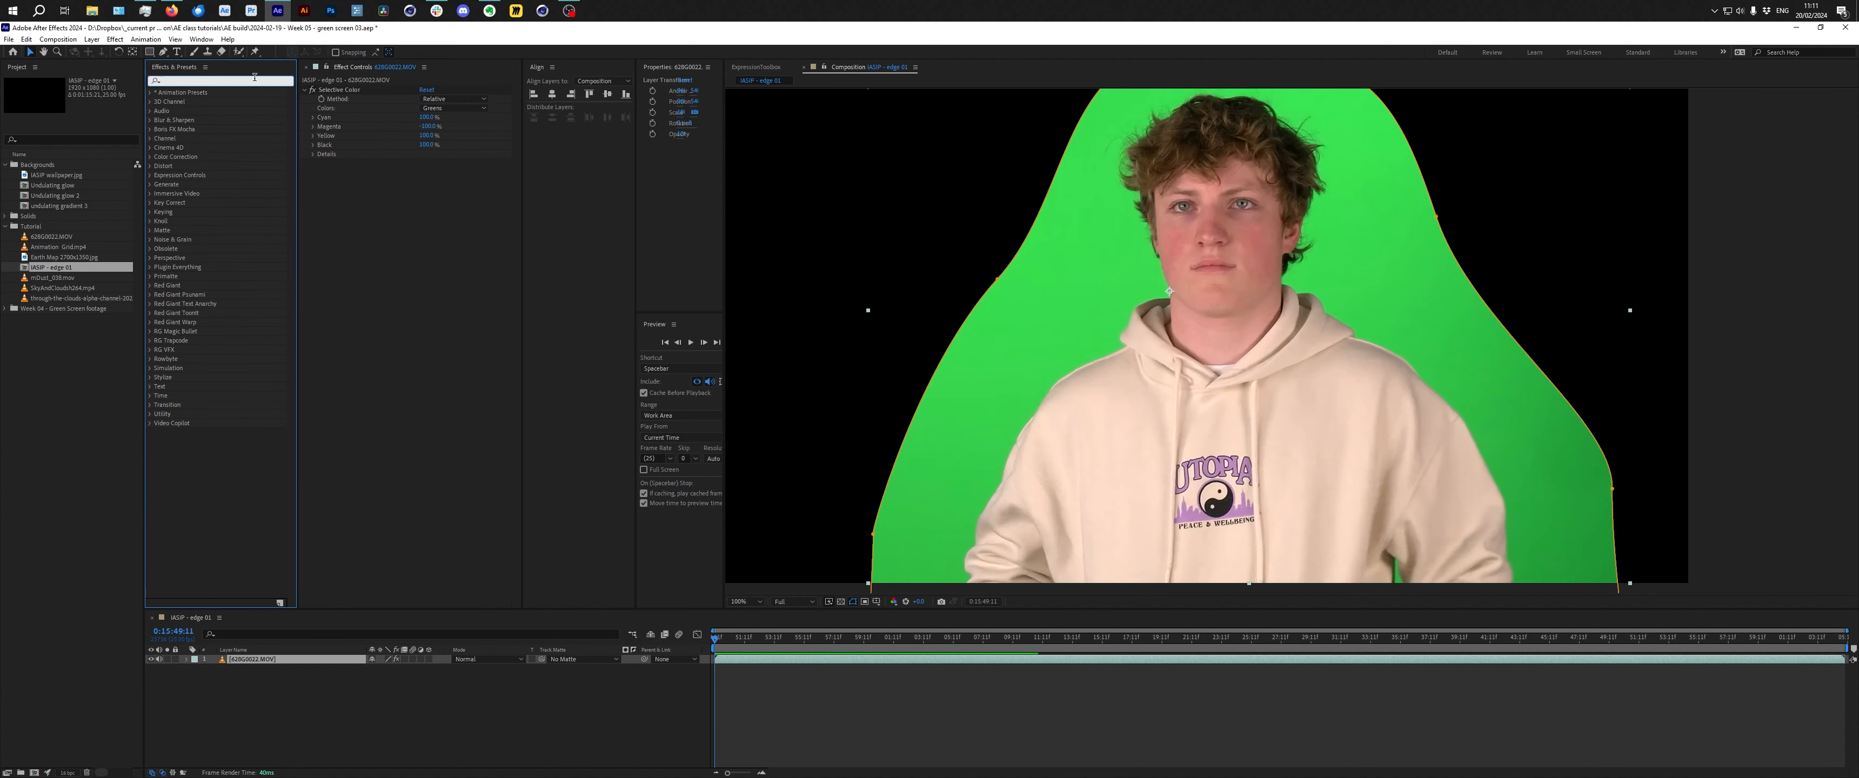
Apply Keylight (1.2) to the layer and sample the green background as its Screen Colour.
{"action": "type", "text": "keyli"}
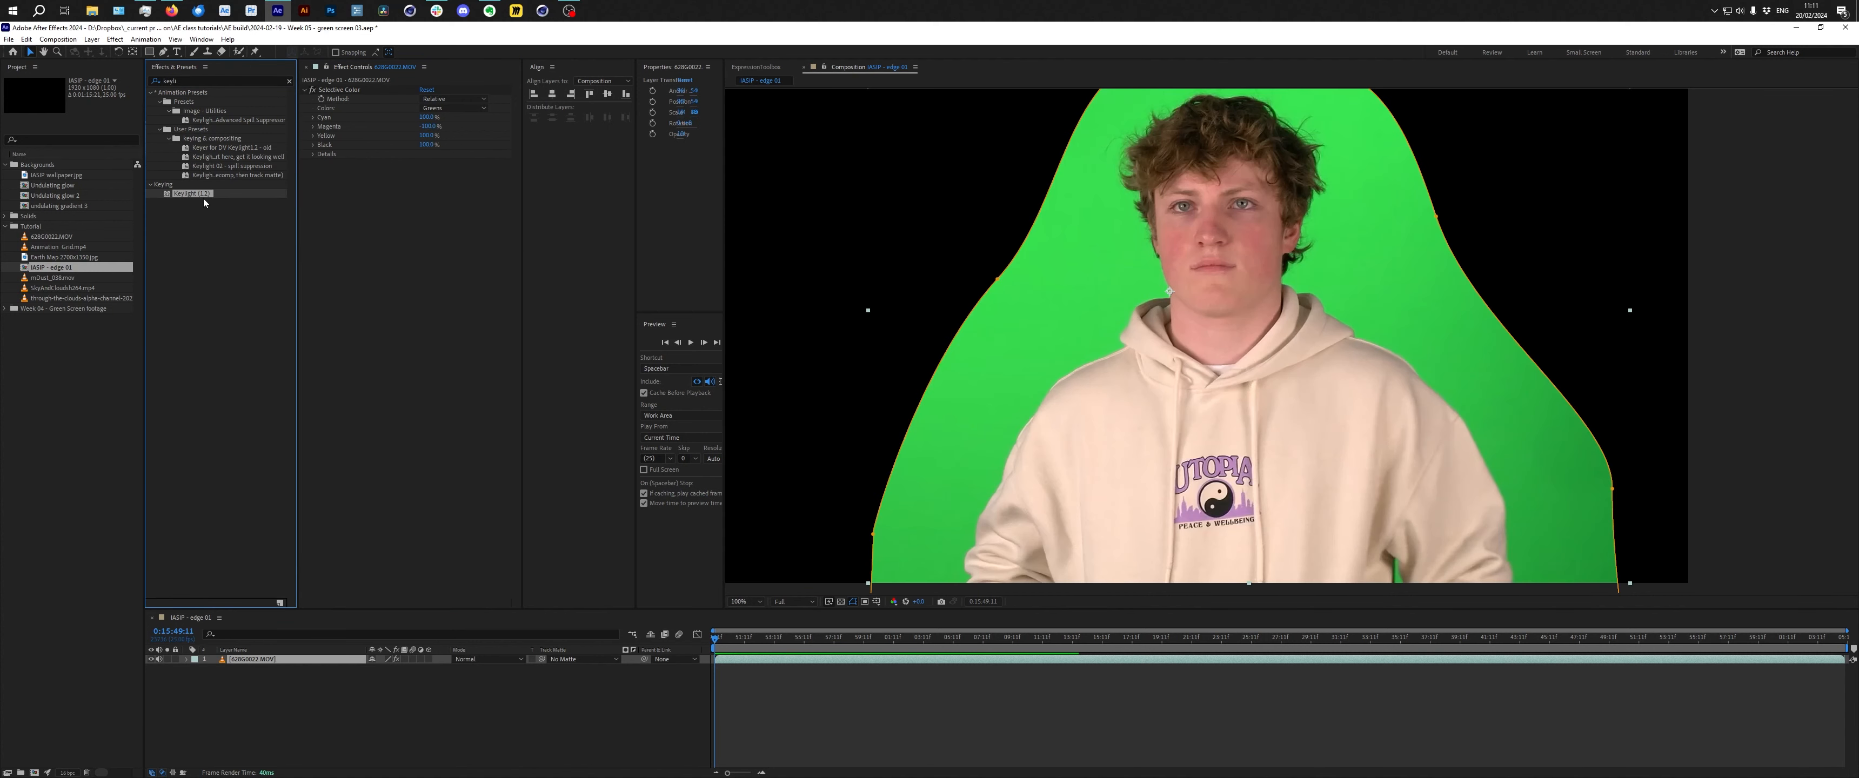
{"action": "left_click_drag", "start_coordinate": [192, 193], "coordinate": [1285, 381]}
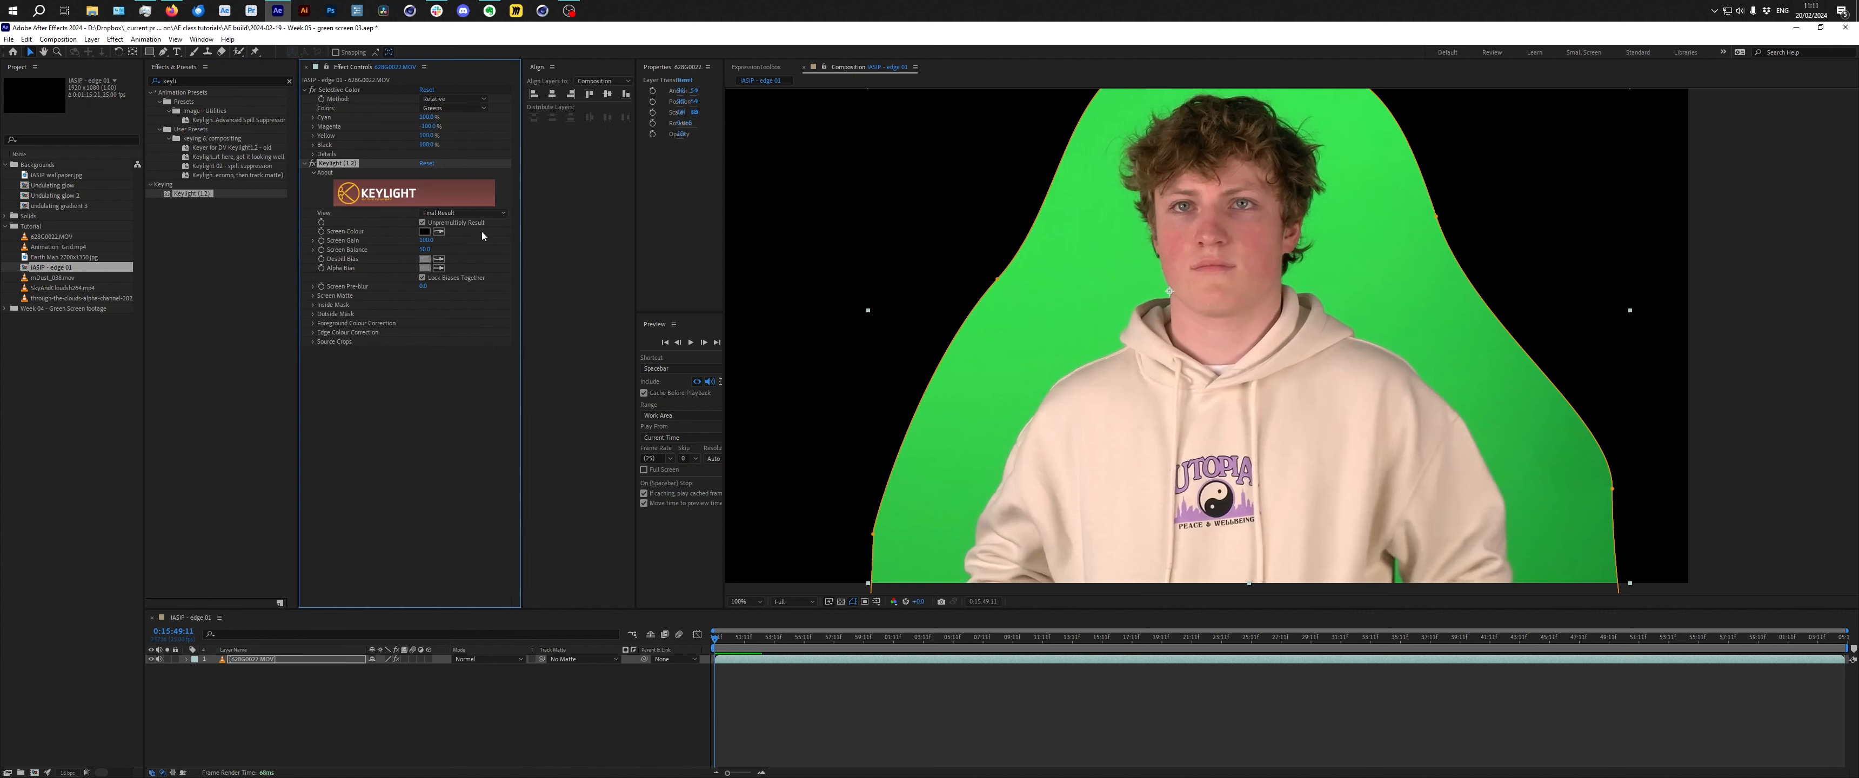
{"action": "left_click", "coordinate": [1140, 240]}
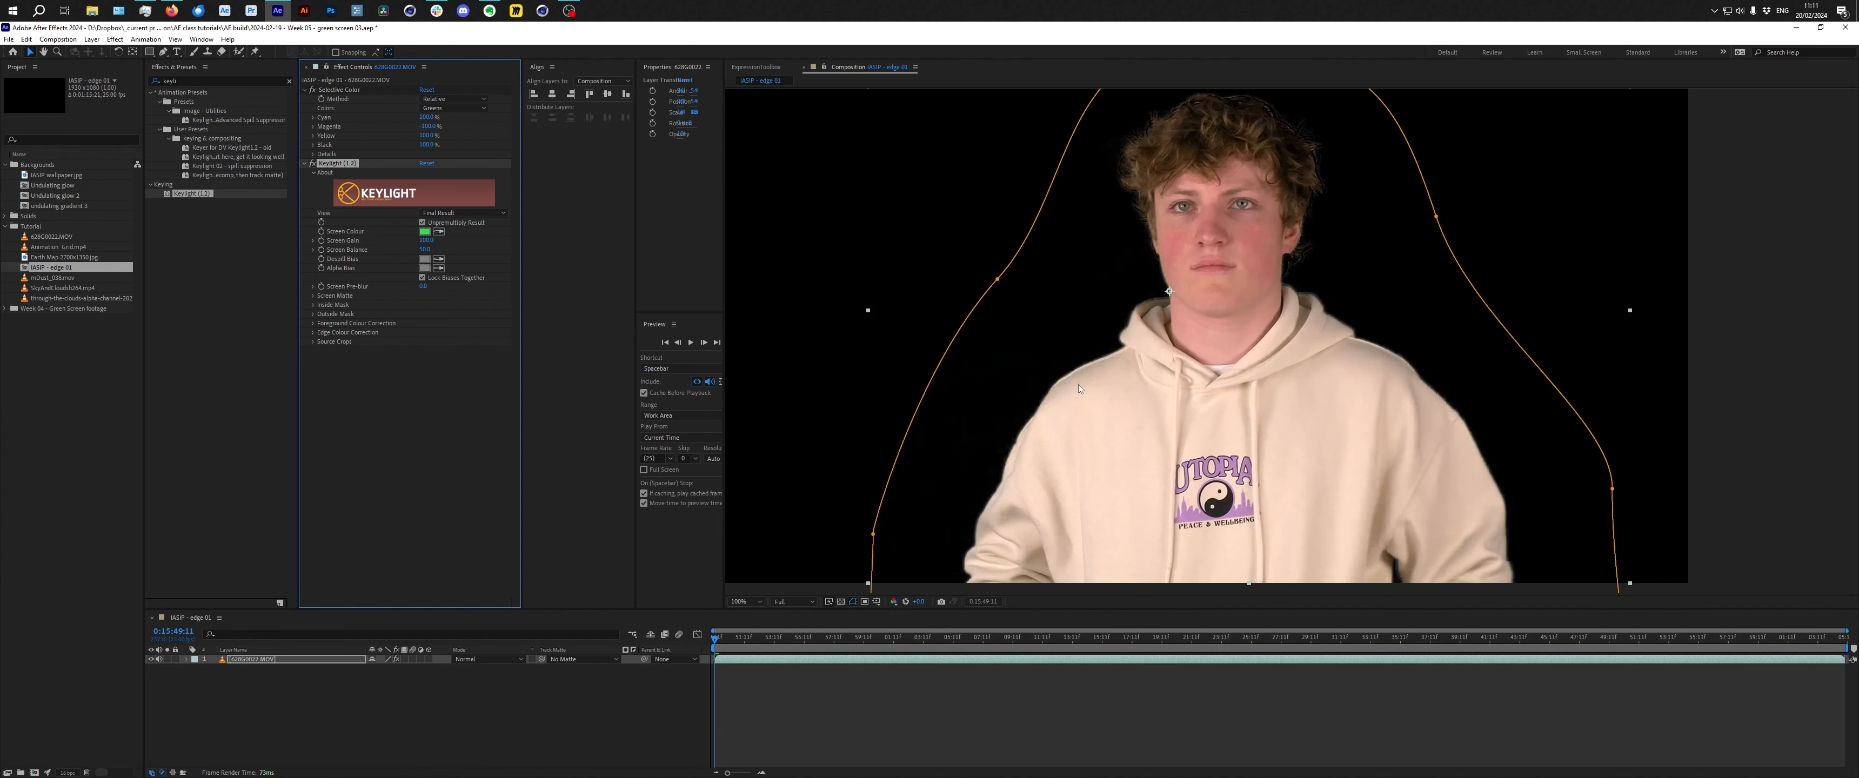
Switch Keylight's view to Screen Matte and adjust the Screen Matte clip values to clean up the matte.
{"action": "left_click", "coordinate": [462, 213]}
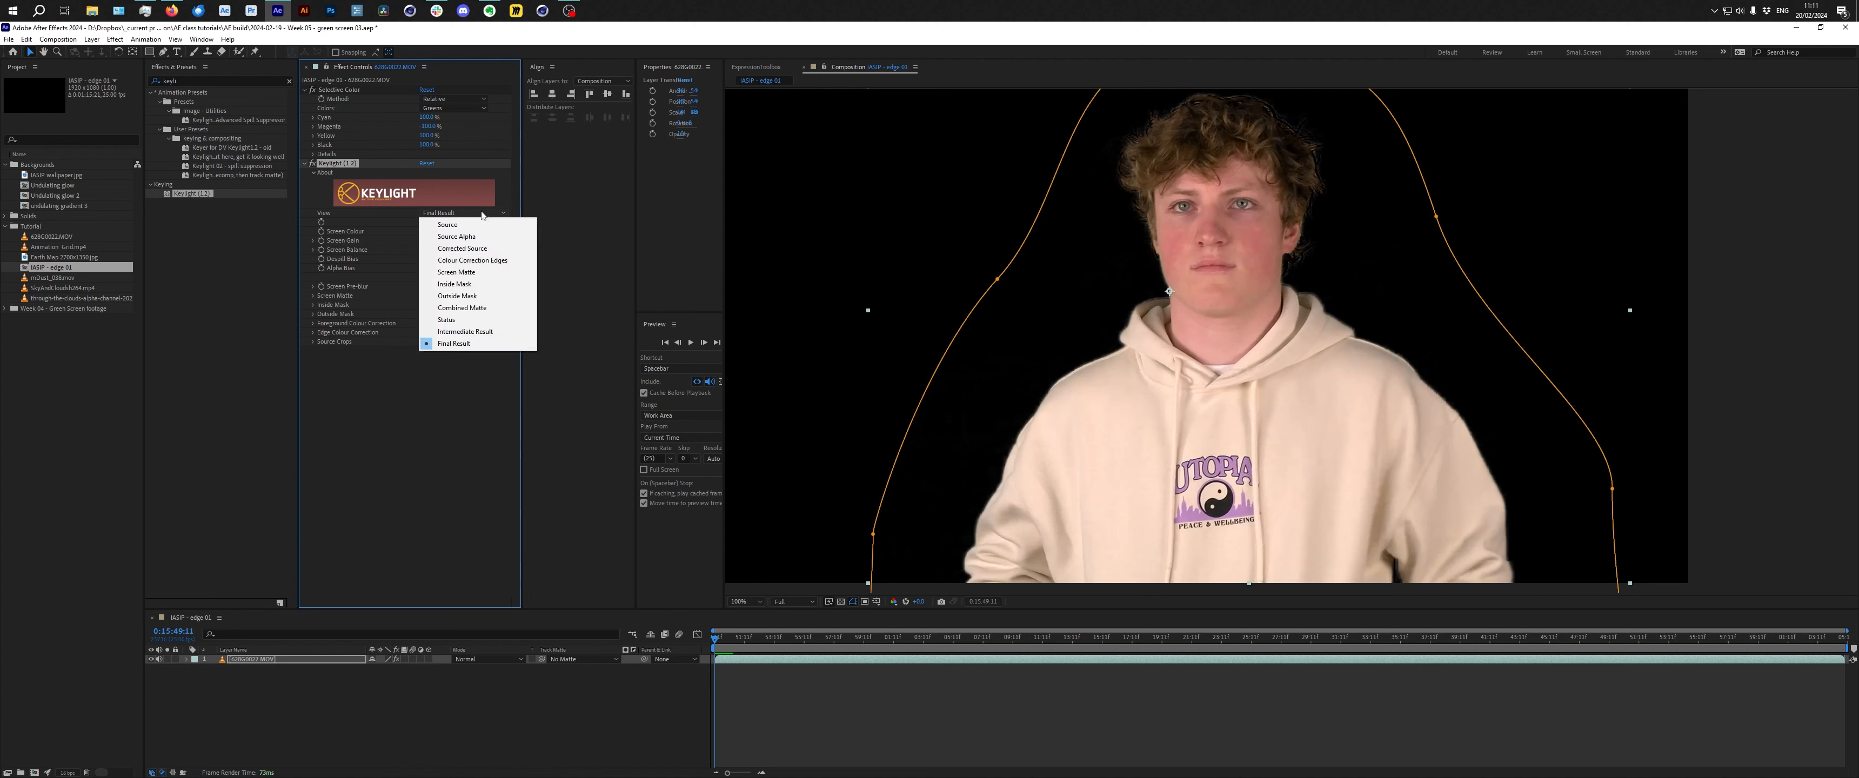
{"action": "left_click", "coordinate": [479, 273]}
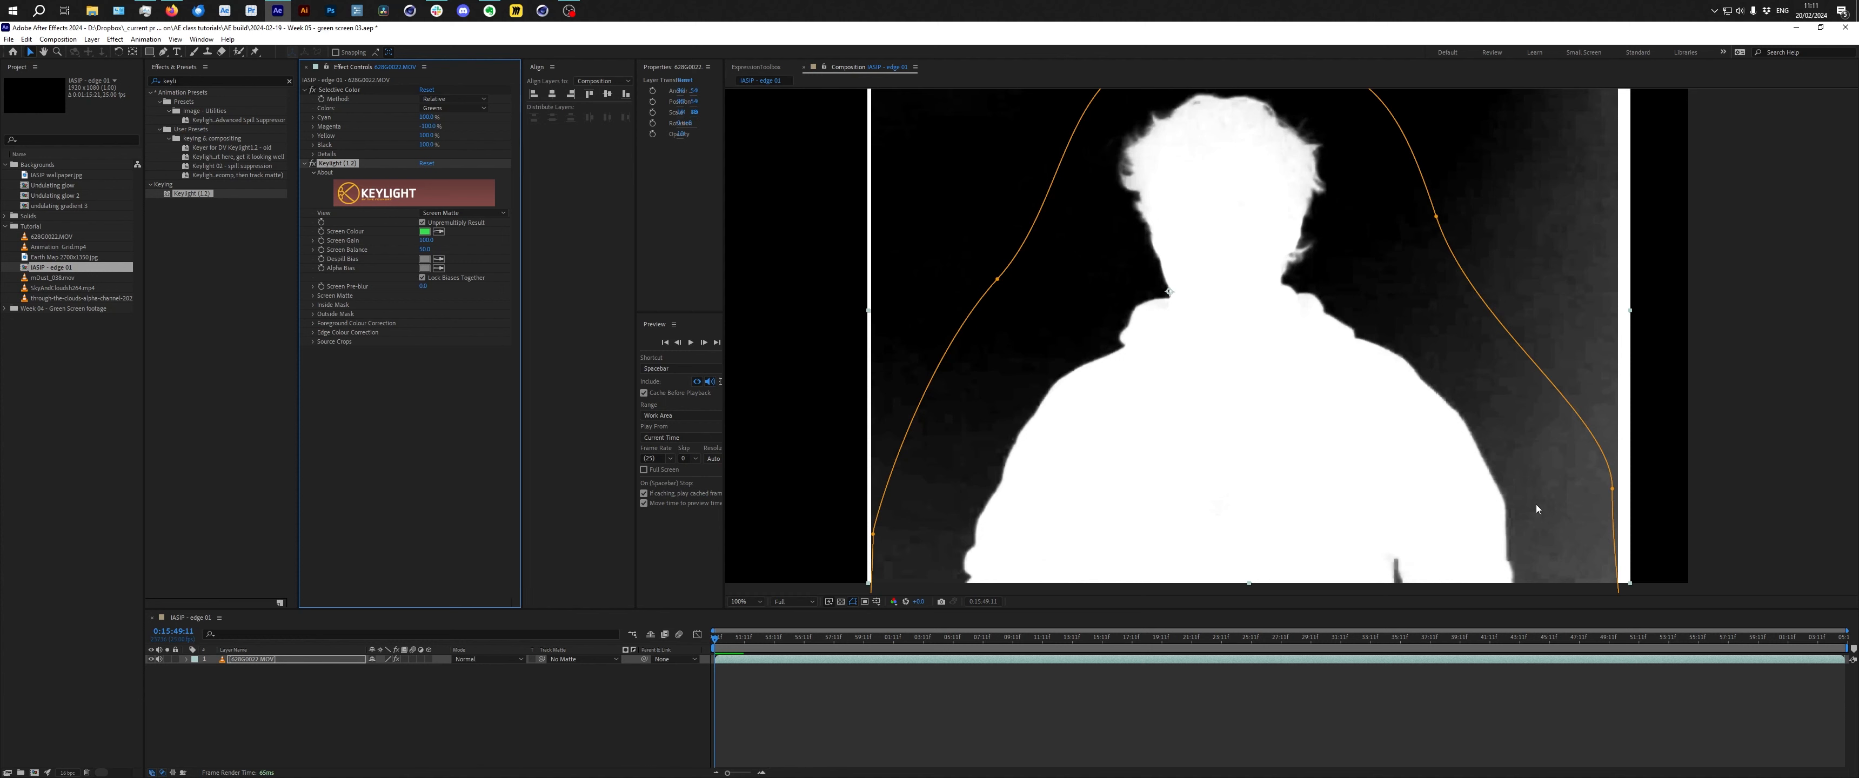
{"action": "key", "text": "a"}
{"action": "left_click_drag", "start_coordinate": [433, 314], "coordinate": [434, 304]}
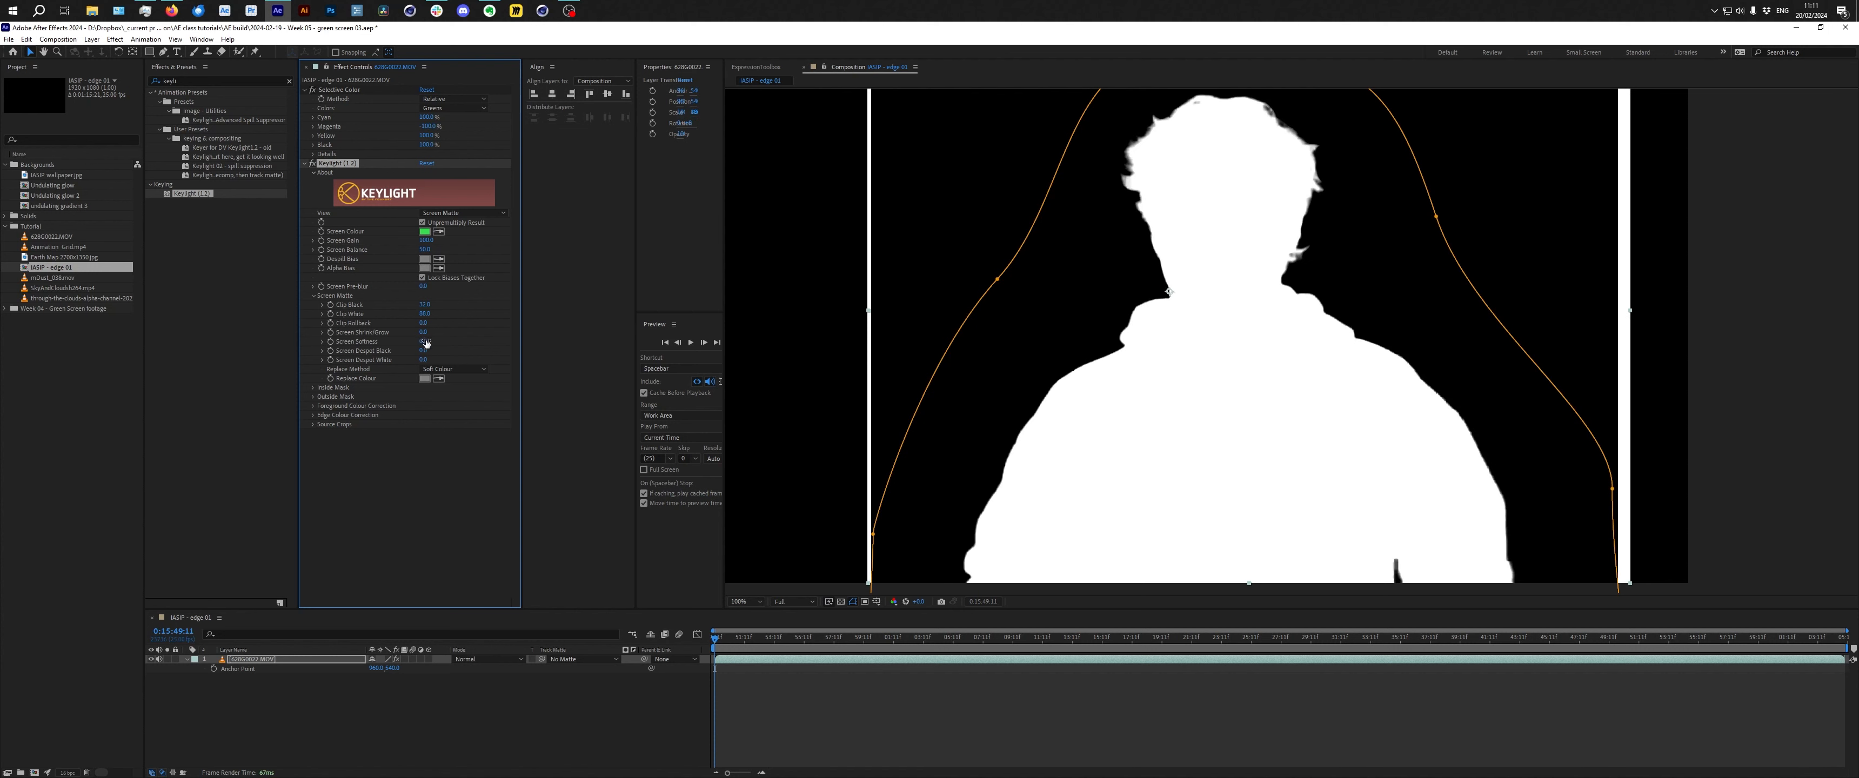
{"action": "left_click_drag", "start_coordinate": [427, 314], "coordinate": [443, 325]}
Switch Keylight's view to Intermediate Result and scrub the timeline to review the key.
{"action": "left_click", "coordinate": [463, 212]}
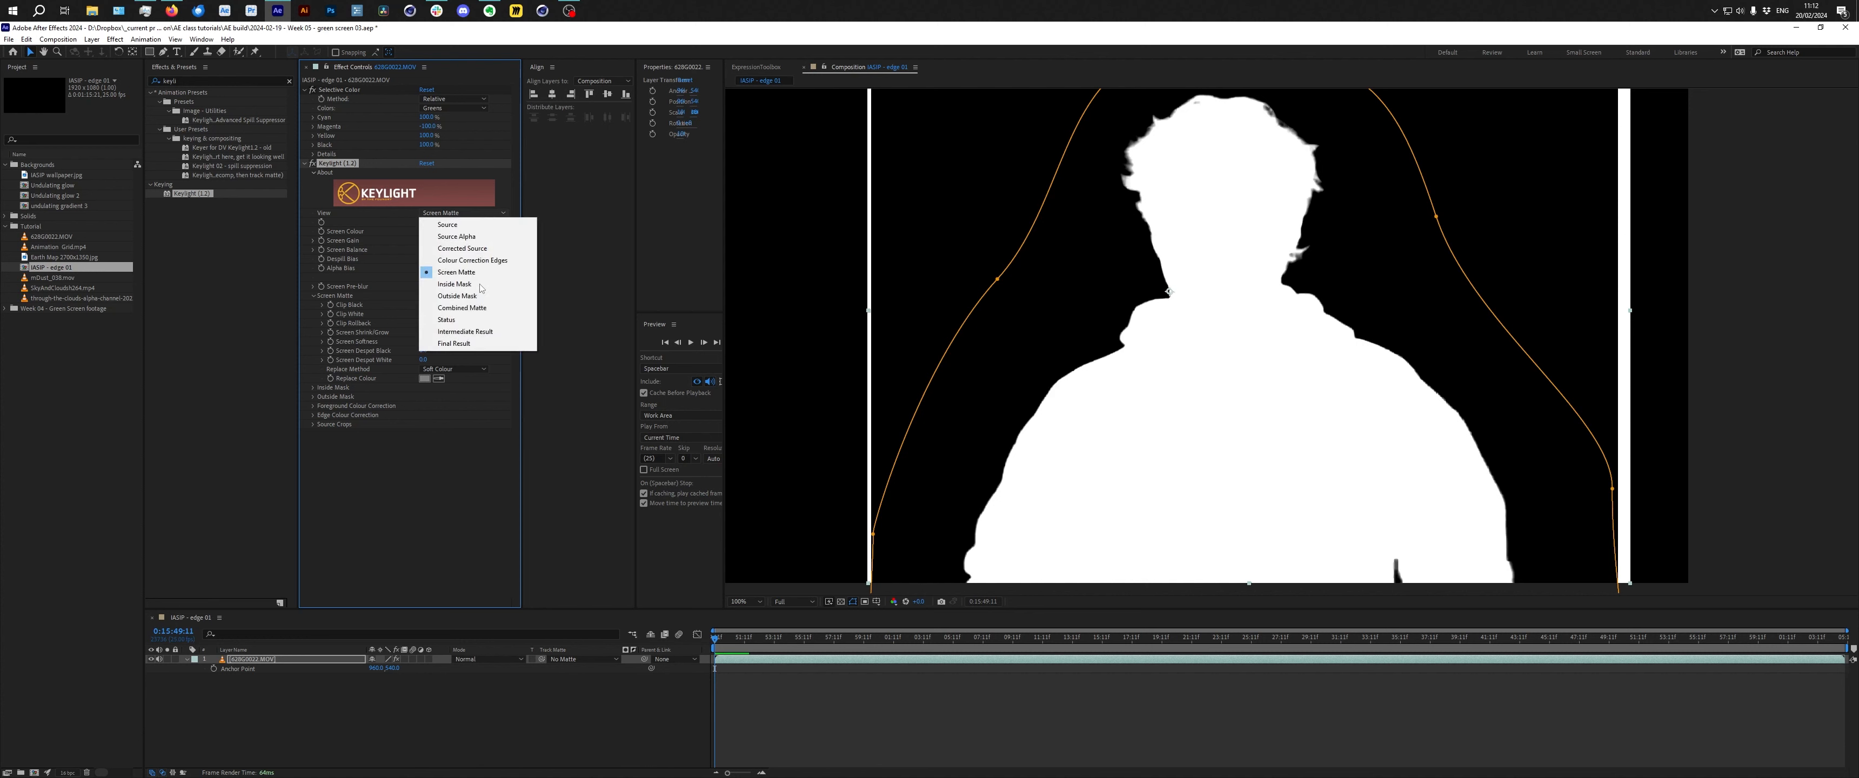
{"action": "left_click", "coordinate": [485, 333]}
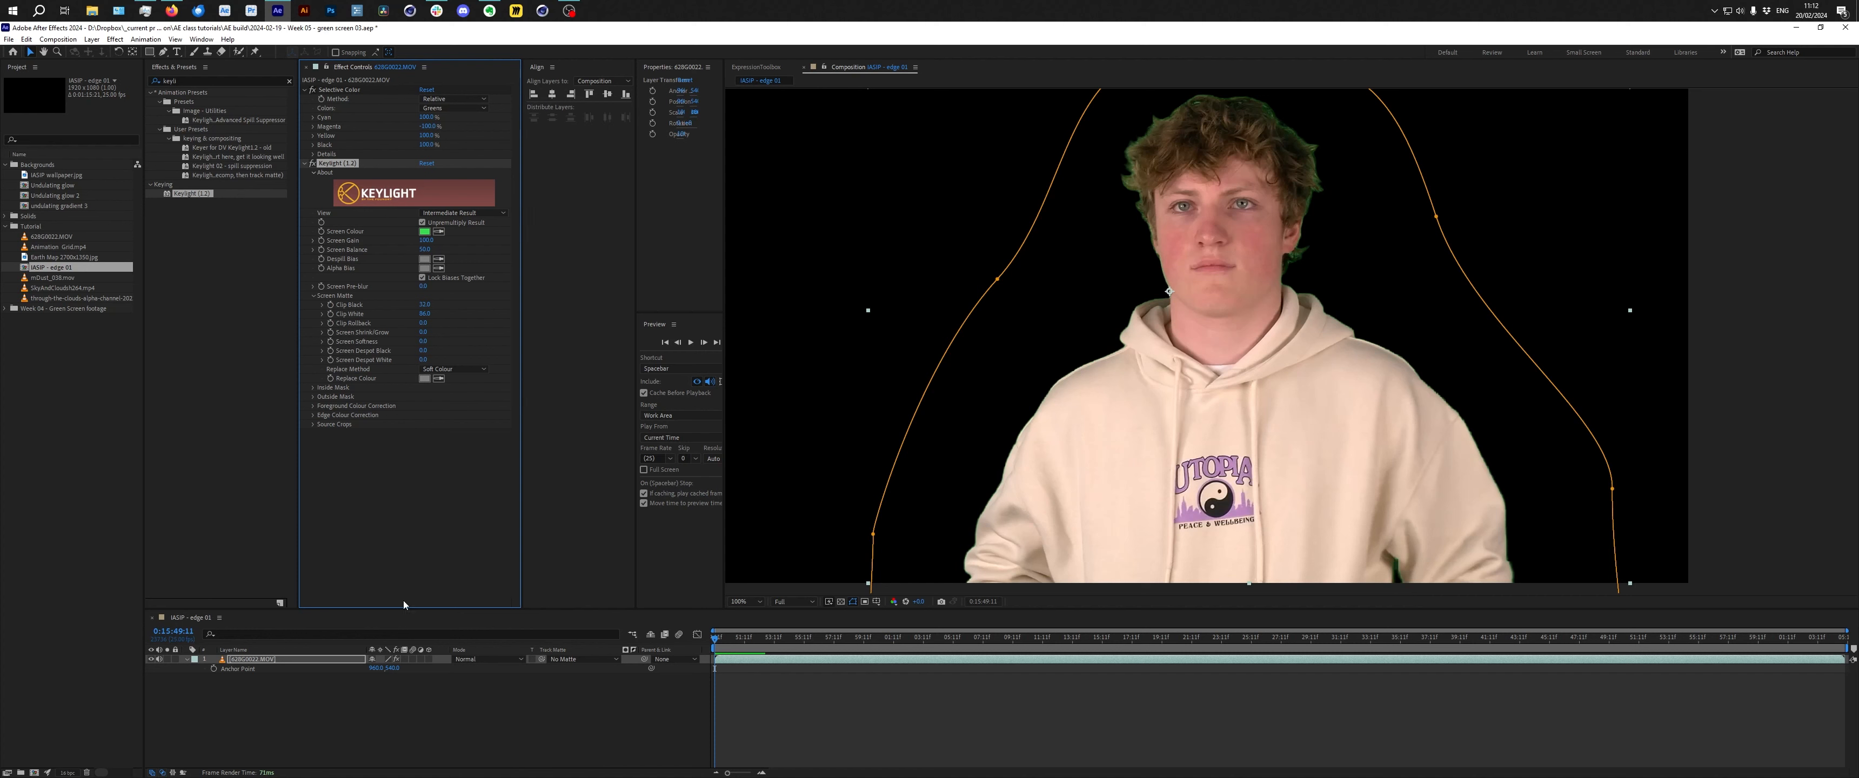
{"action": "left_click_drag", "start_coordinate": [743, 638], "coordinate": [857, 639]}
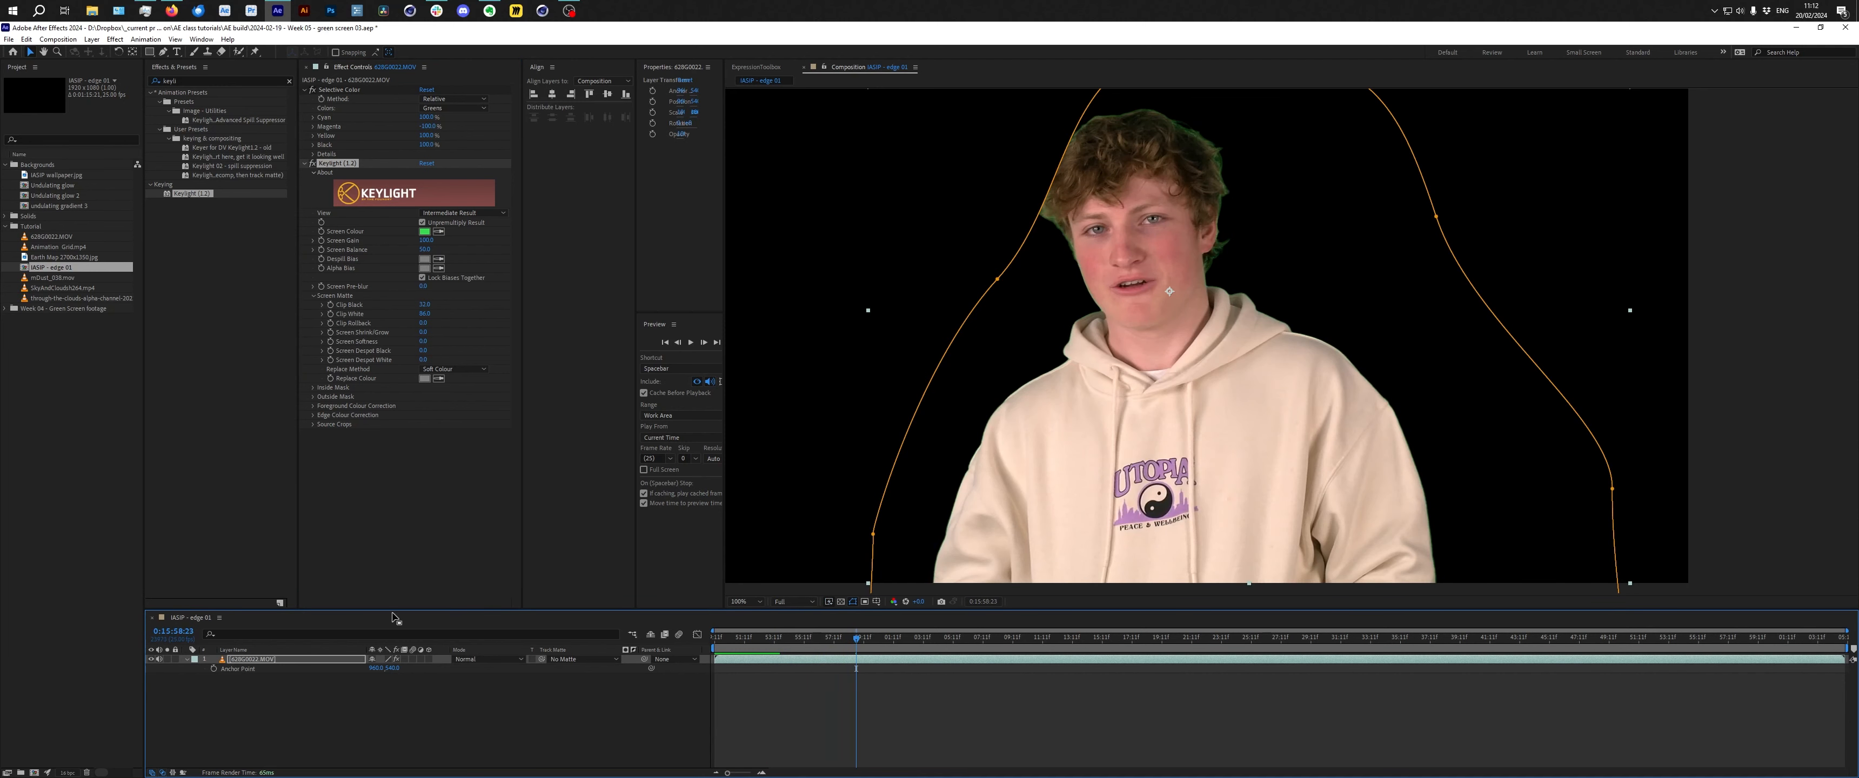
Reveal the layer's mask properties and set a Mask Path keyframe near the start of the clip.
{"action": "left_click", "coordinate": [261, 661]}
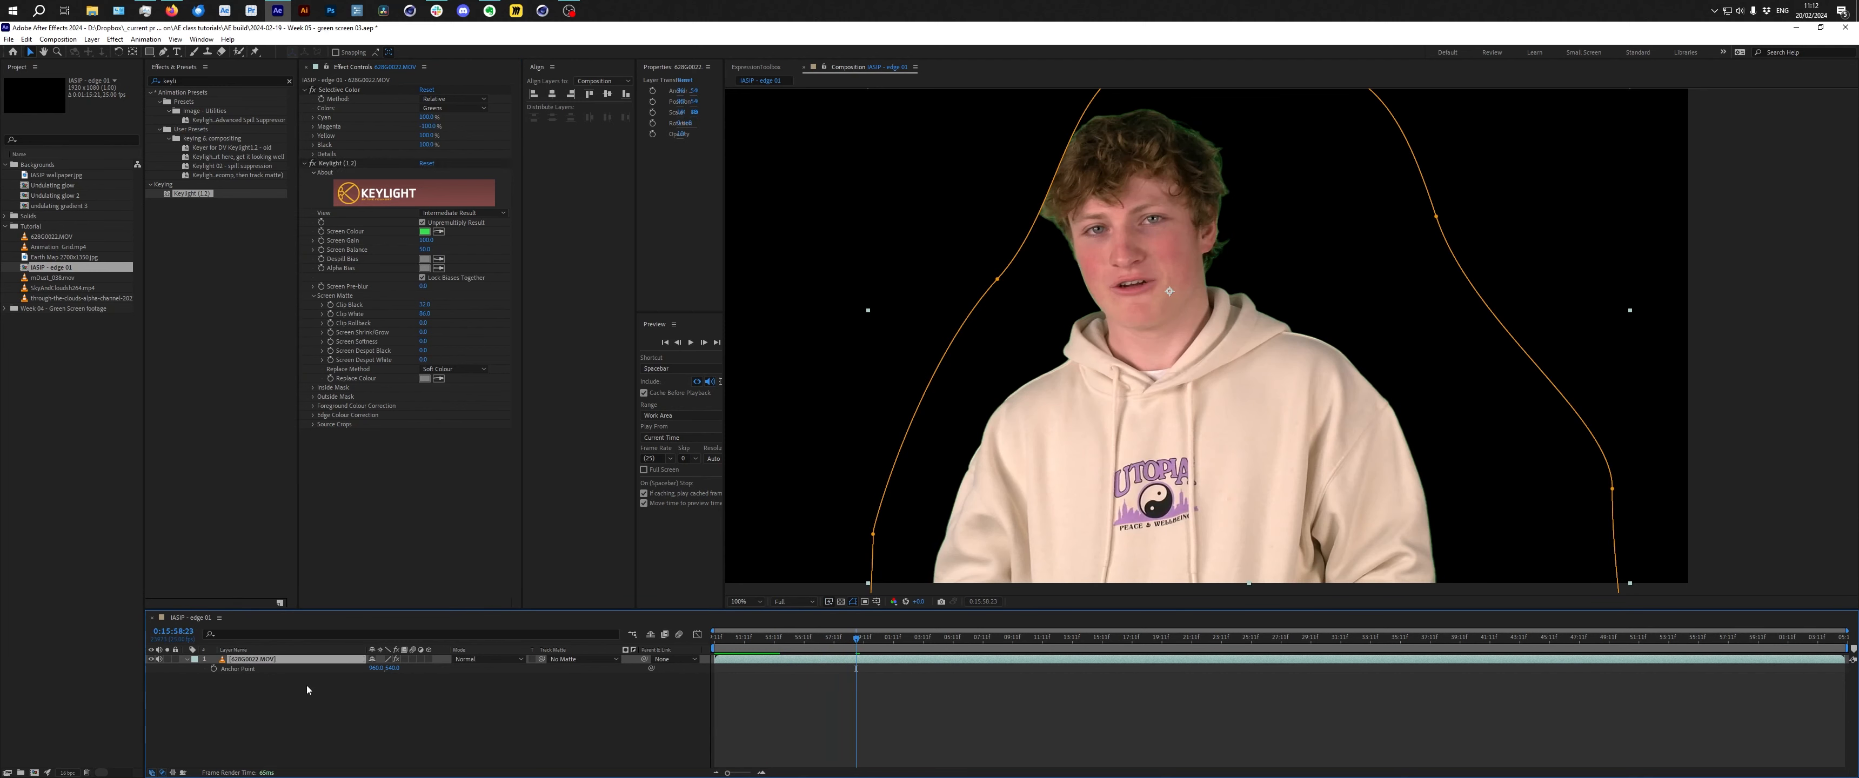
{"action": "key", "text": "m"}
{"action": "left_click", "coordinate": [230, 670]}
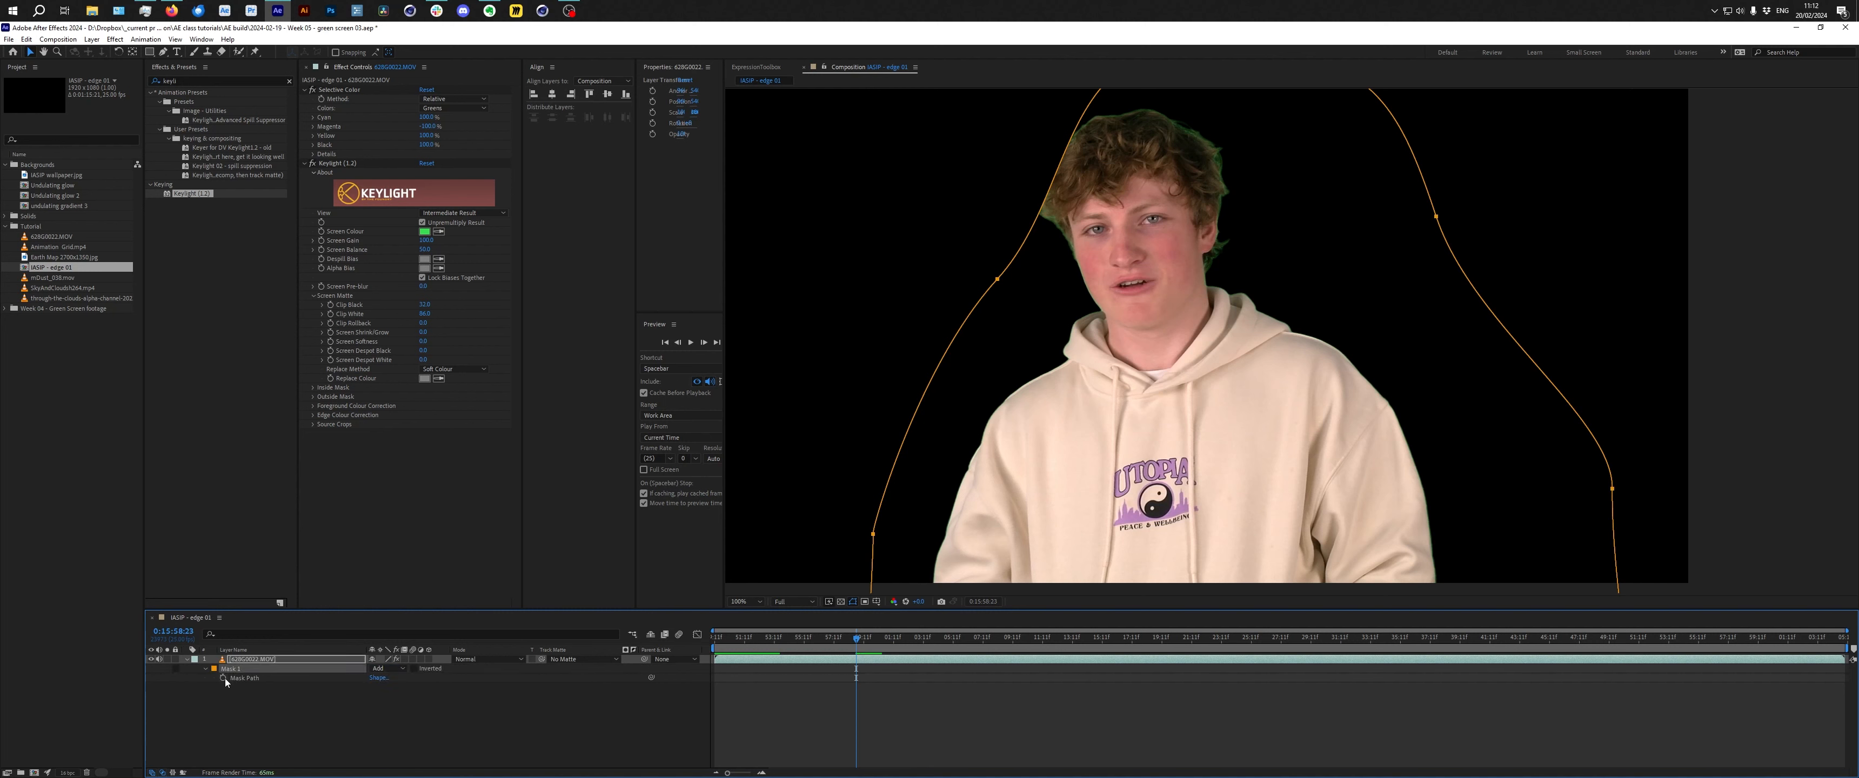
{"action": "left_click", "coordinate": [777, 638]}
{"action": "left_click", "coordinate": [223, 678]}
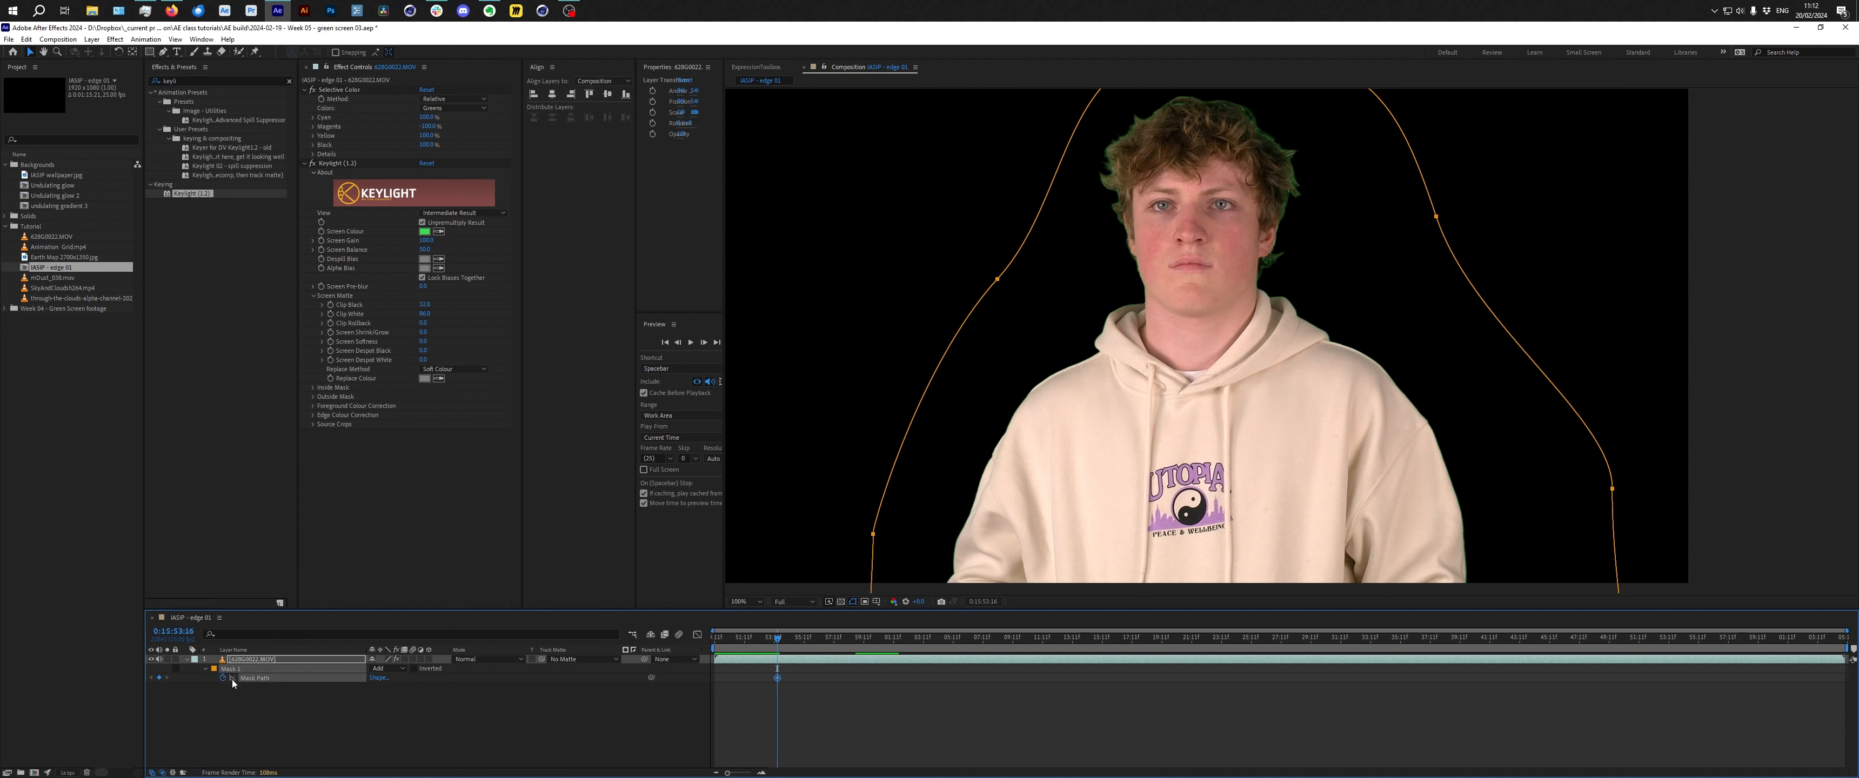
Move later in the timeline and reshape the mask's left edge to keep the subject inside.
{"action": "left_click_drag", "start_coordinate": [835, 638], "coordinate": [850, 642]}
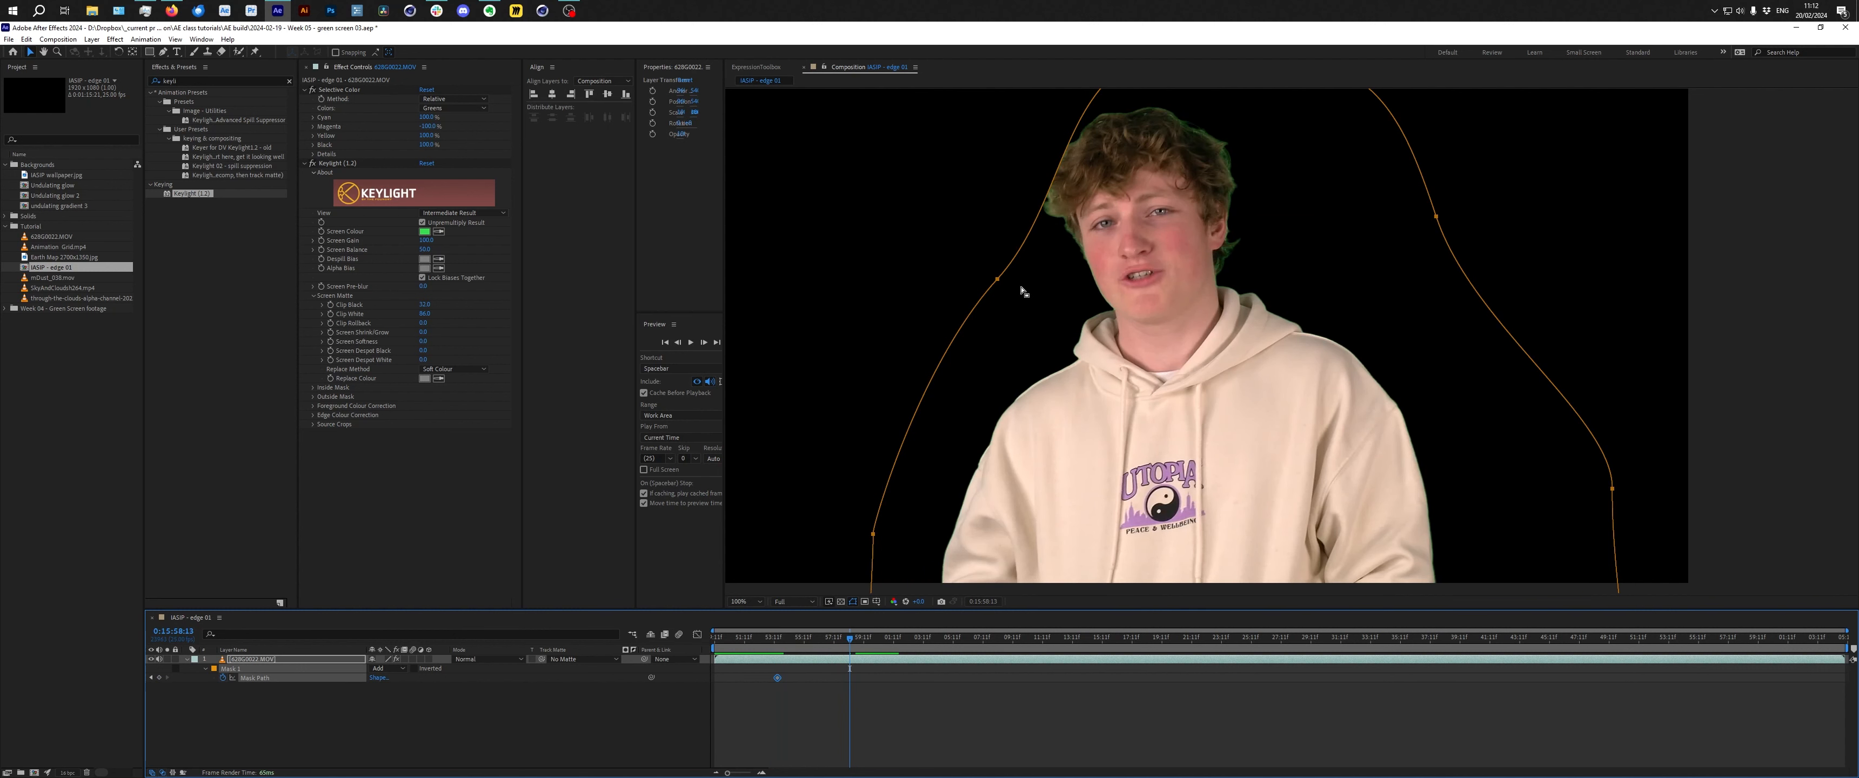
{"action": "left_click_drag", "start_coordinate": [934, 222], "coordinate": [946, 258]}
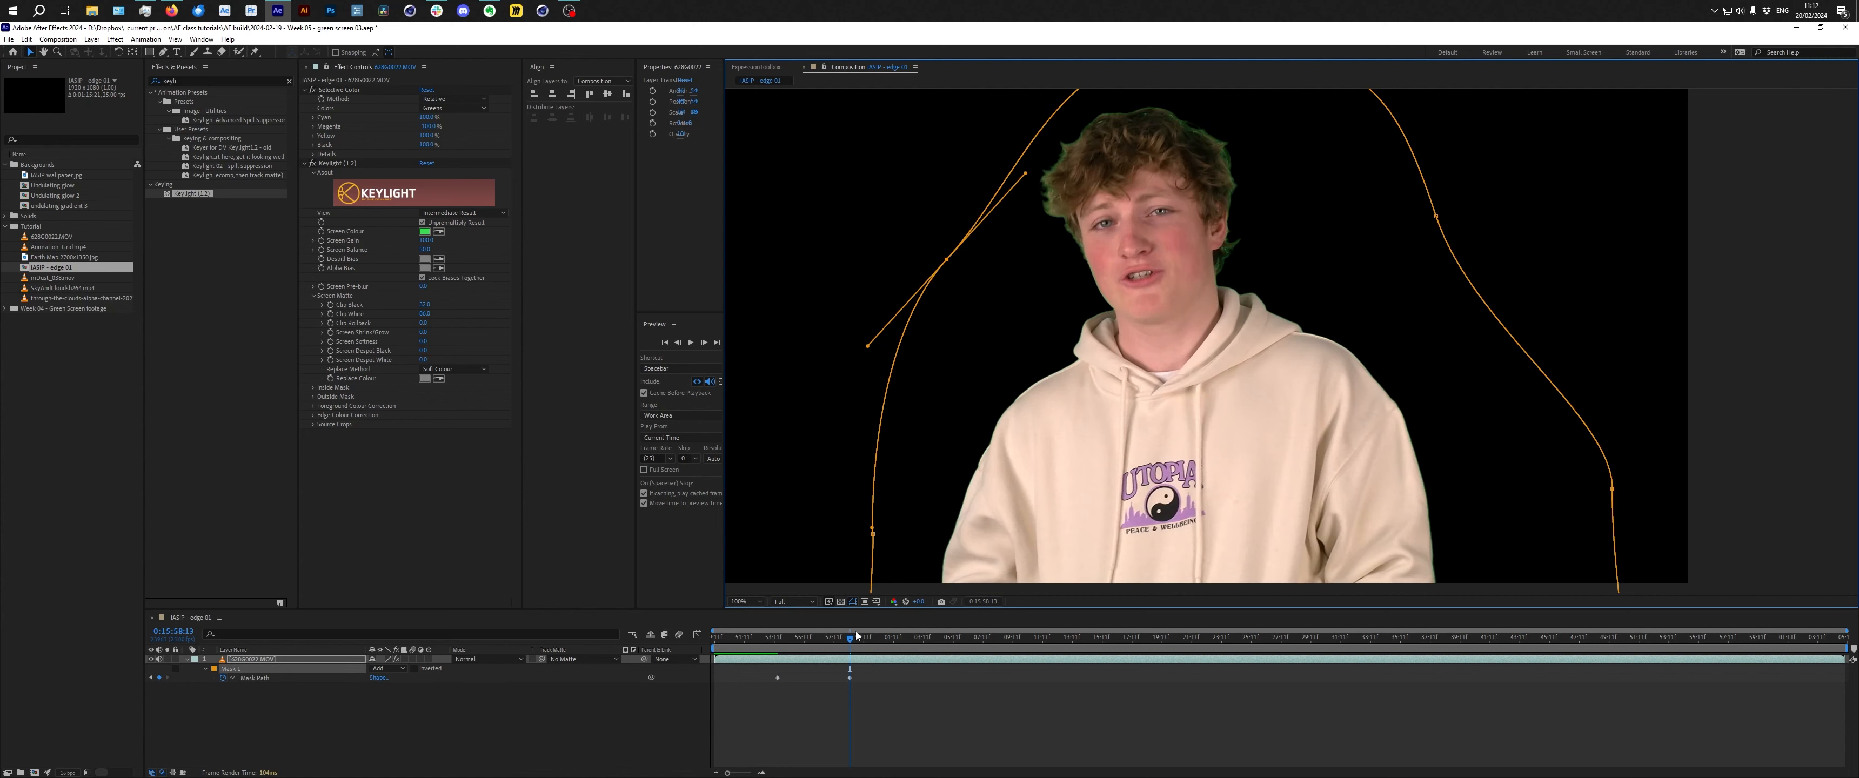
{"action": "left_click_drag", "start_coordinate": [846, 641], "coordinate": [871, 641]}
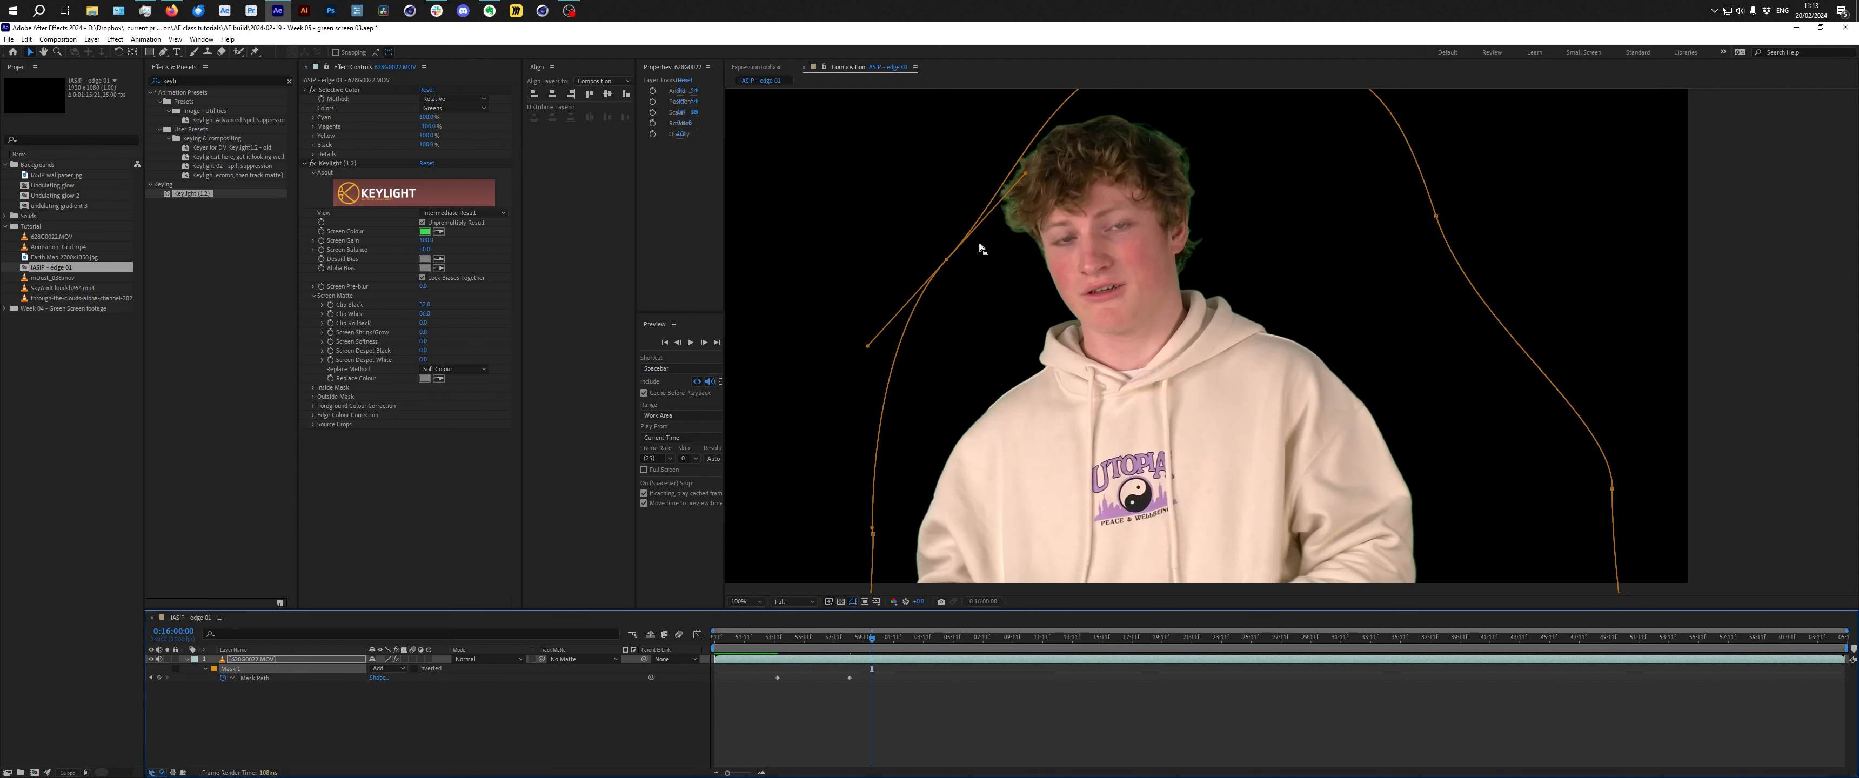
{"action": "key", "text": "j"}
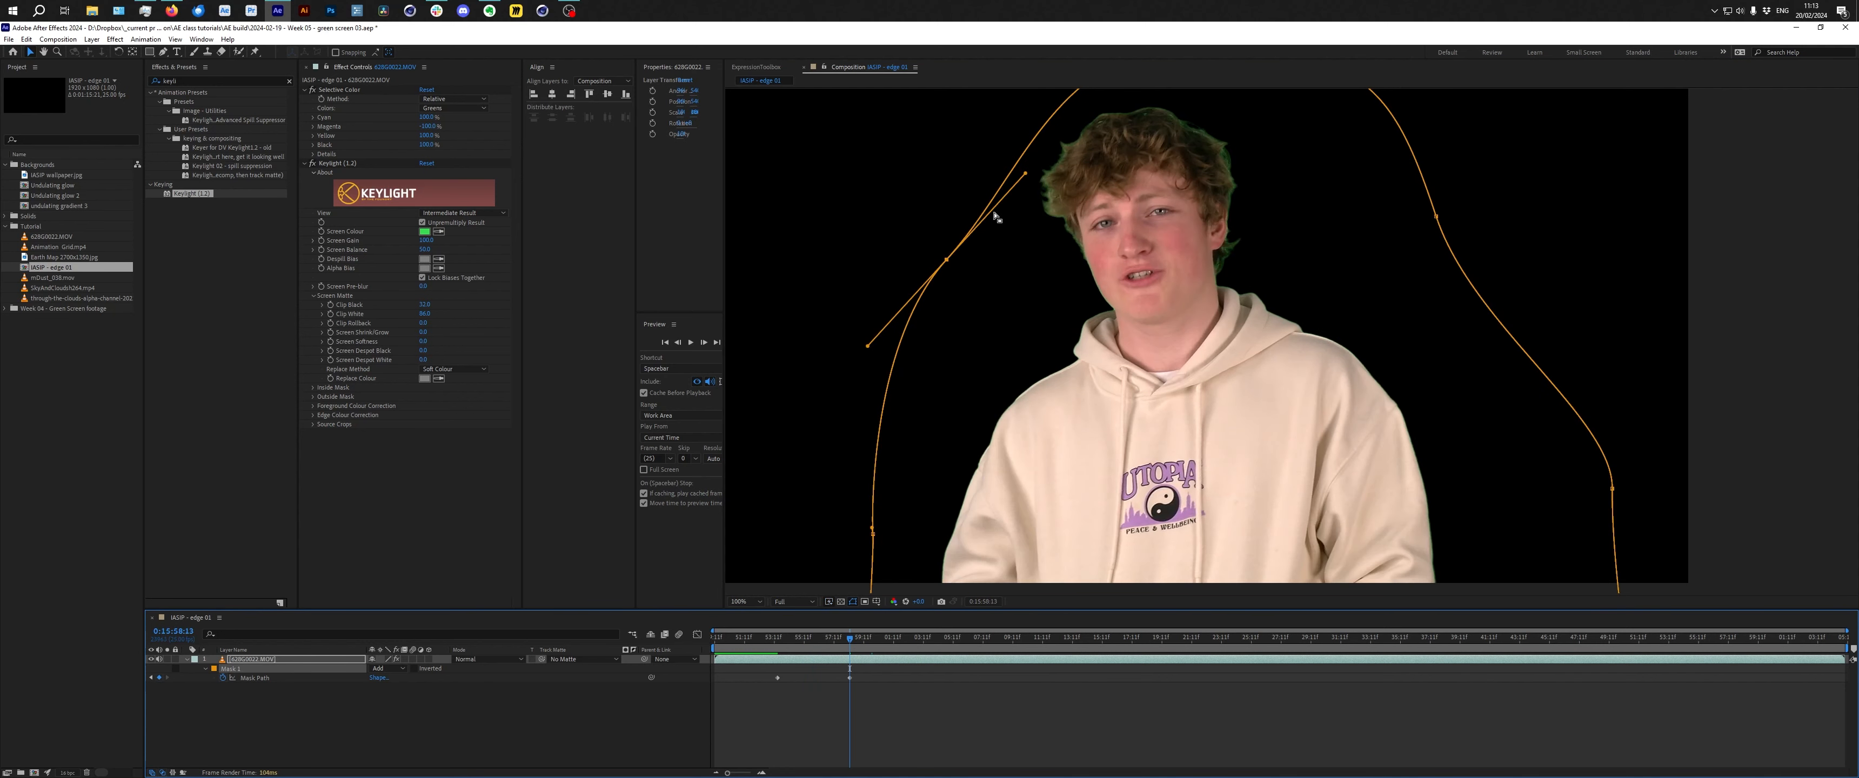
Move further along the timeline and reshape the mask's upper right edge around the subject.
{"action": "left_click_drag", "start_coordinate": [852, 641], "coordinate": [944, 646]}
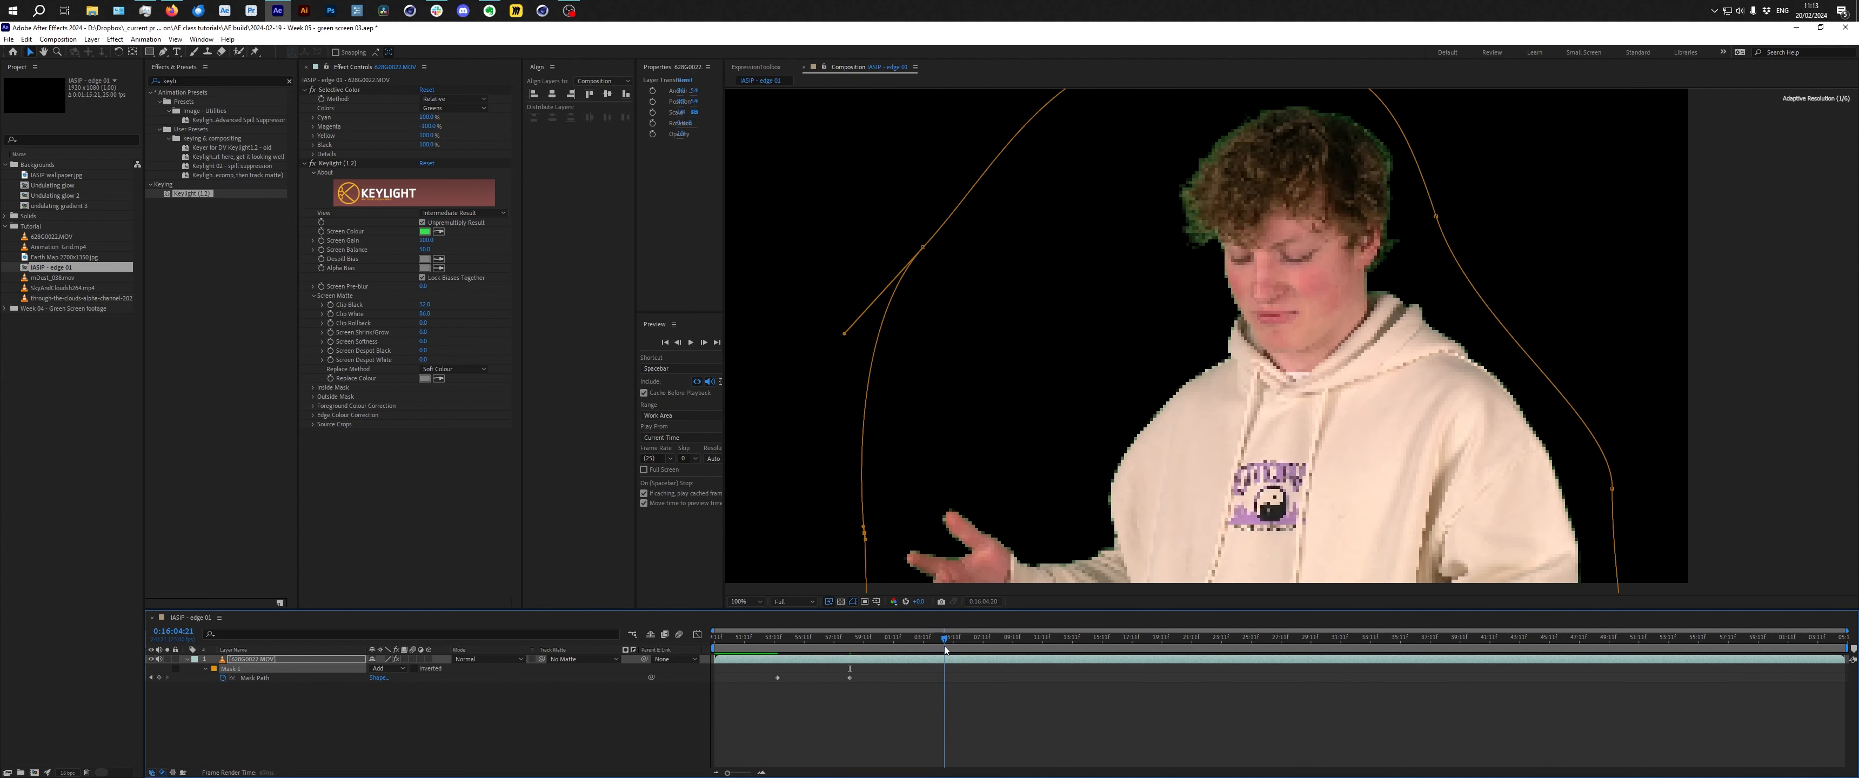
{"action": "left_click", "coordinate": [1438, 217]}
{"action": "left_click_drag", "start_coordinate": [1438, 217], "coordinate": [1459, 209]}
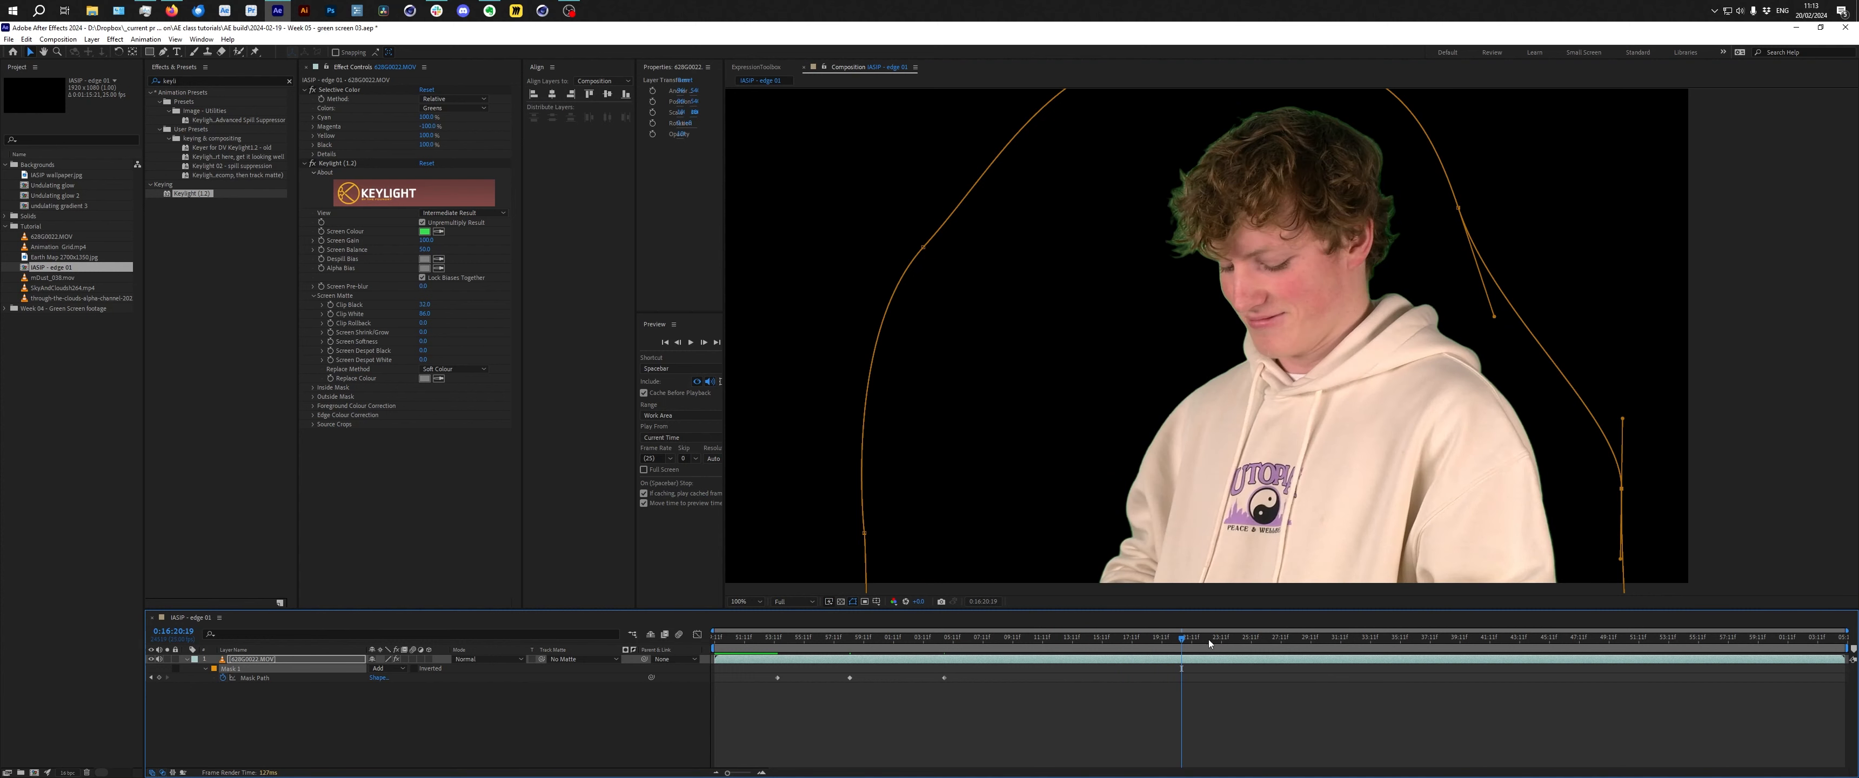
{"action": "left_click_drag", "start_coordinate": [1210, 644], "coordinate": [1239, 640]}
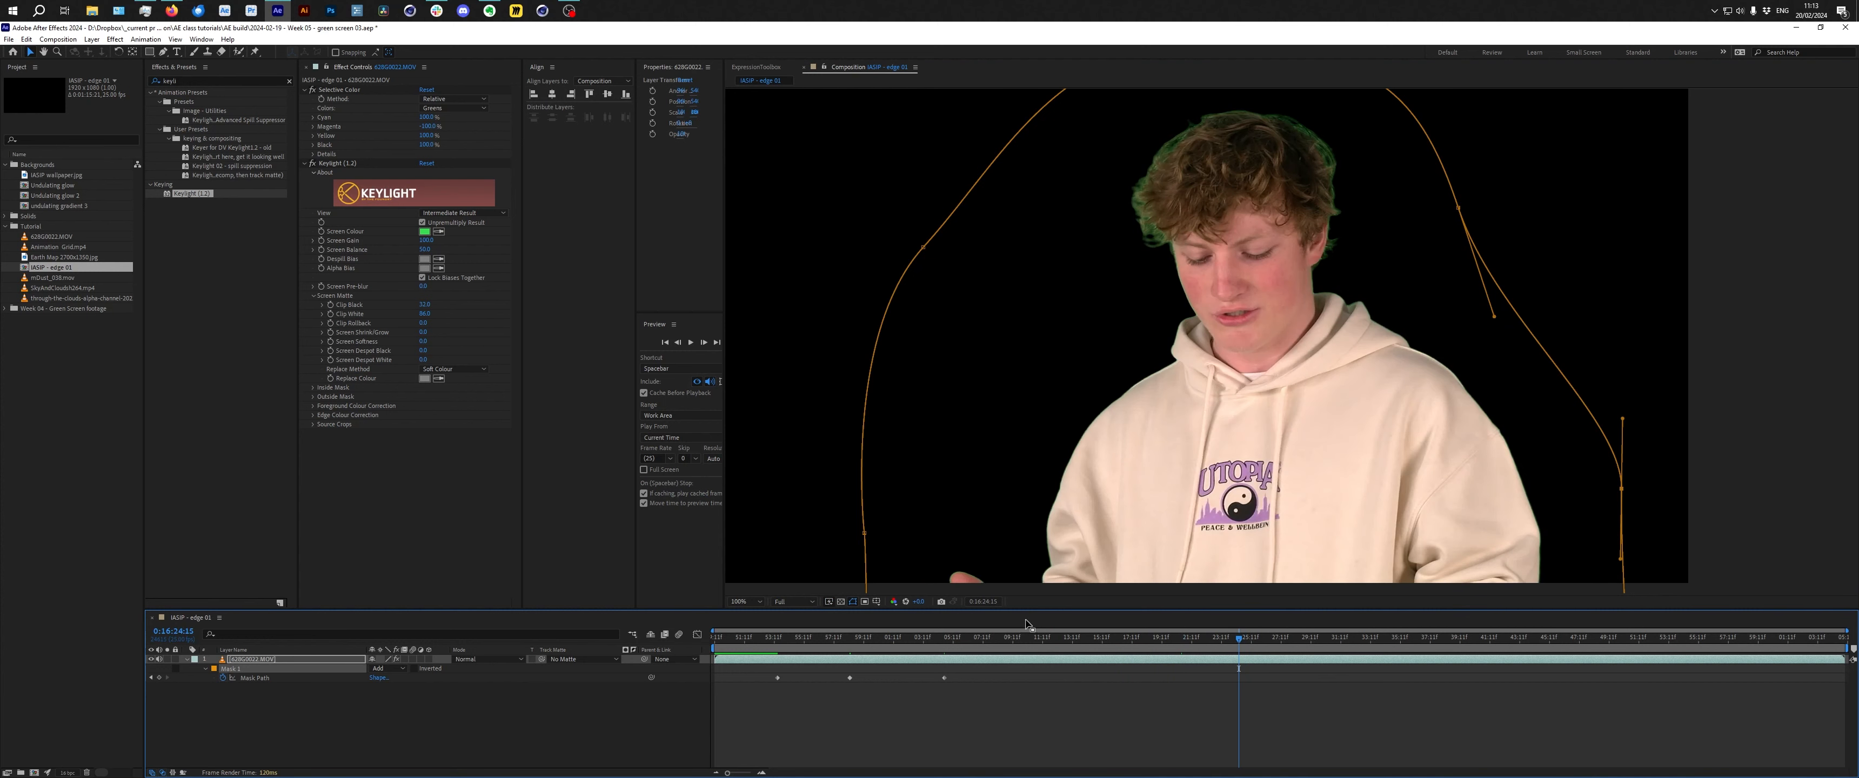
Duplicate the composition, rename the copy SKIP - core 01, and open it.
{"action": "key", "text": "F2"}
{"action": "left_click", "coordinate": [93, 428]}
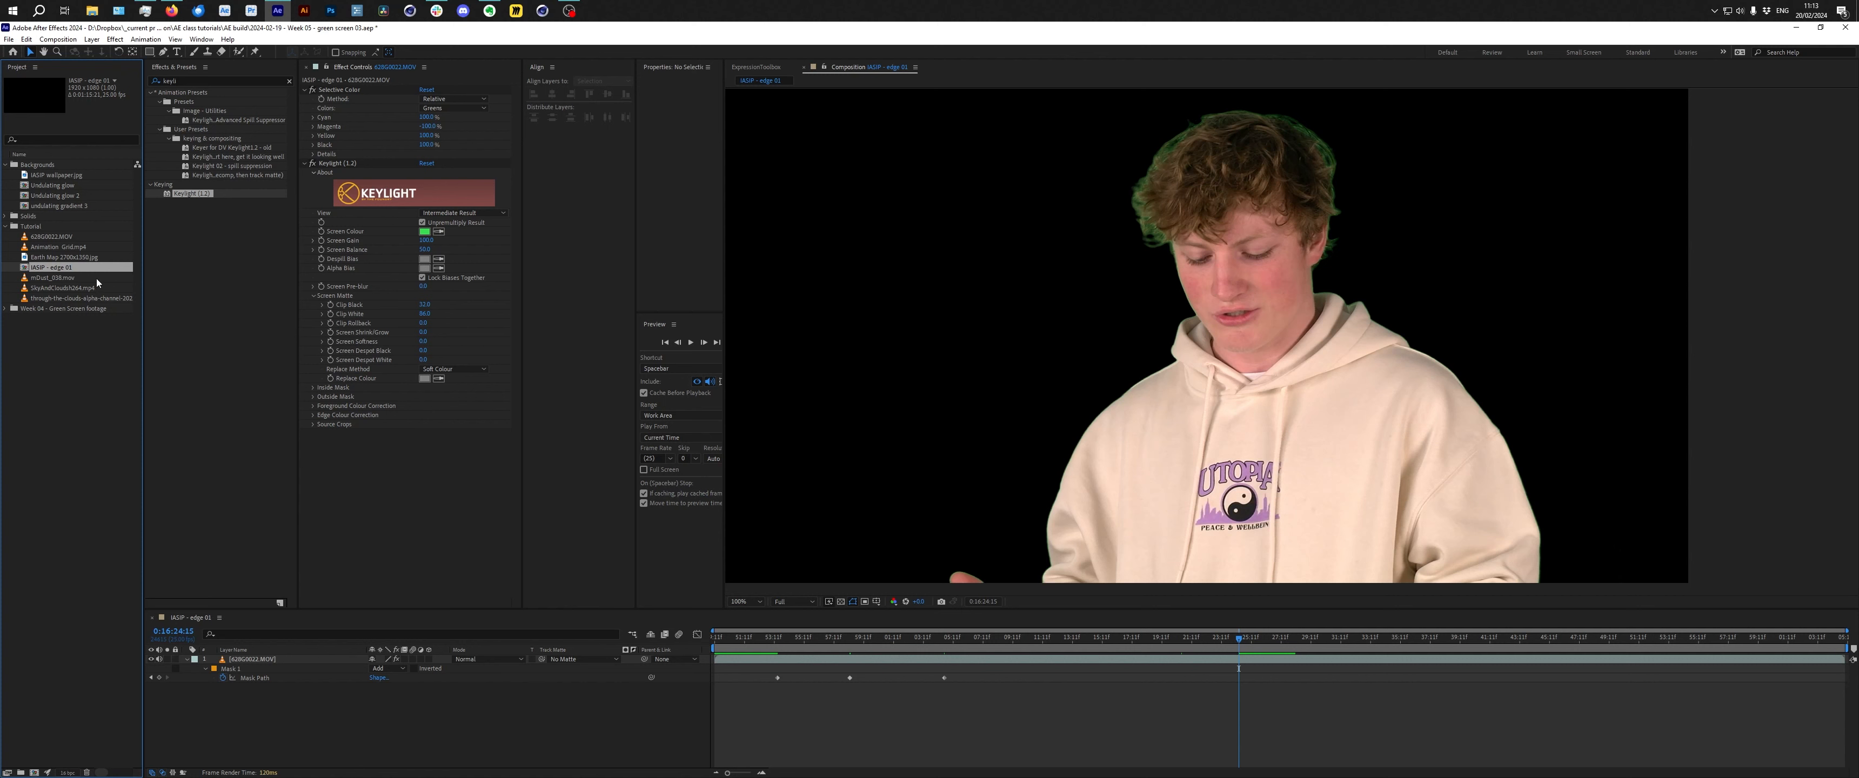
{"action": "key", "text": "ctrl+d"}
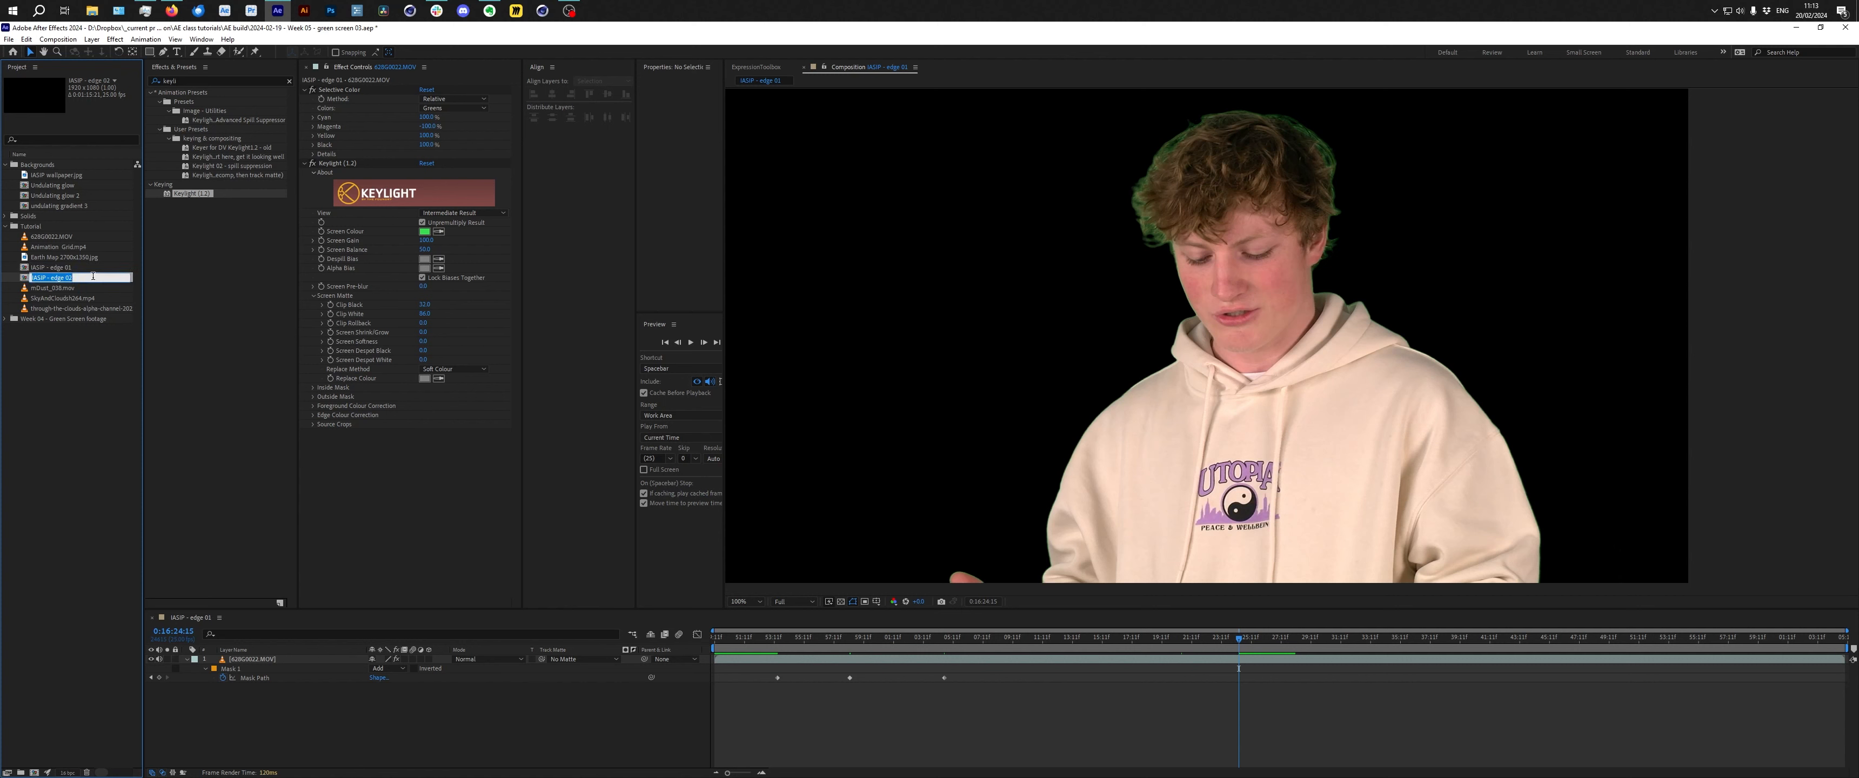
{"action": "left_click", "coordinate": [93, 276]}
{"action": "type", "text": "core 01"}
{"action": "key", "text": "Return"}
{"action": "double_click", "coordinate": [93, 267]}
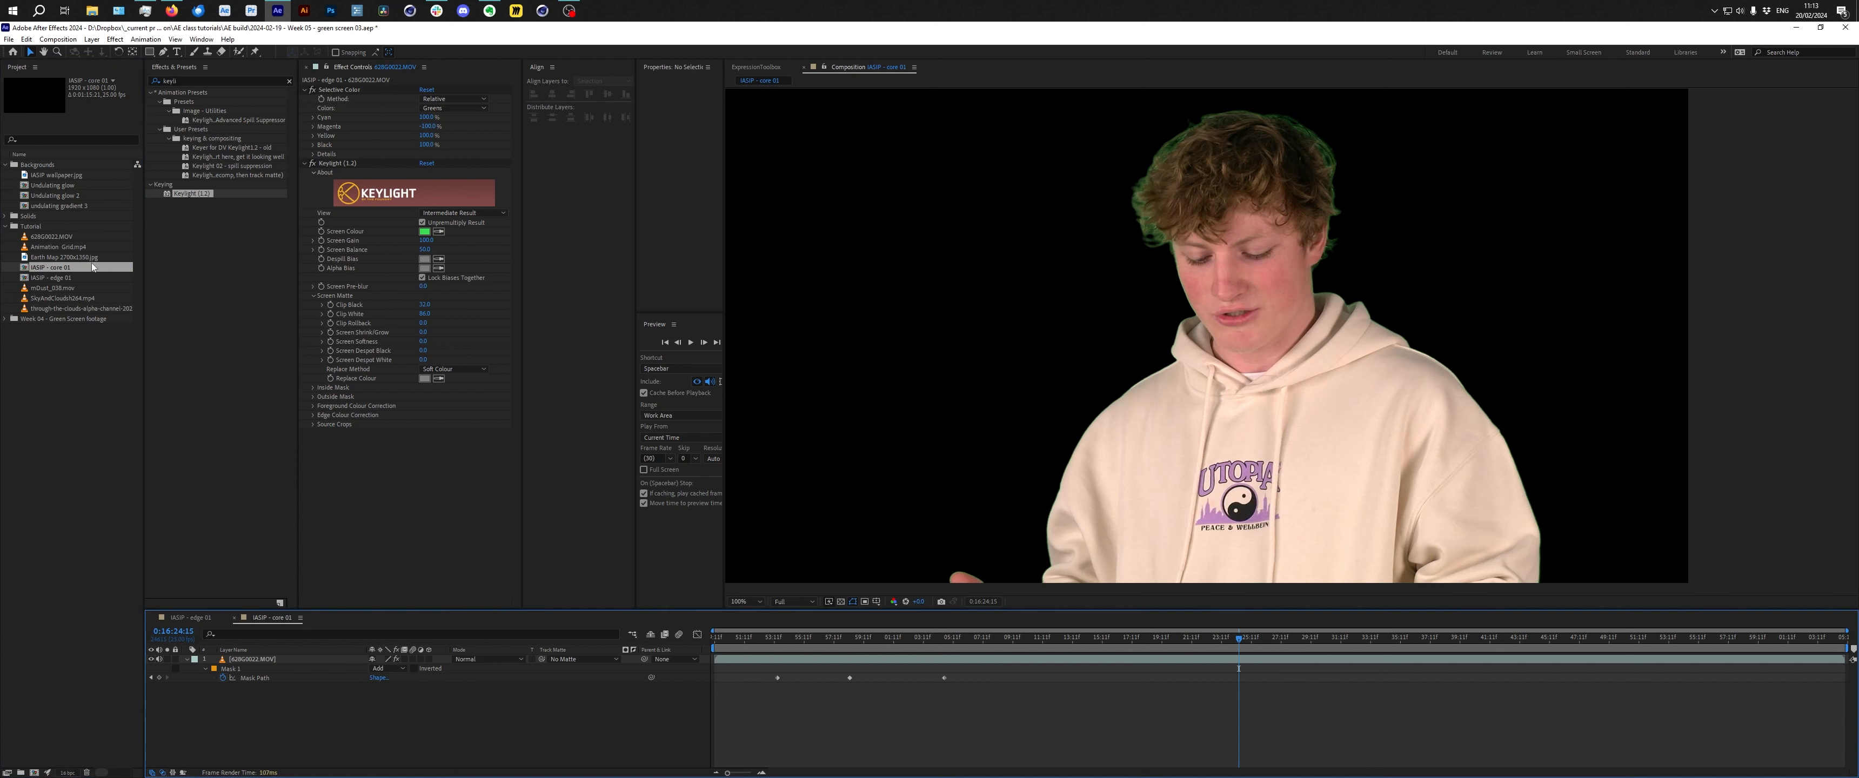
Expand Keylight's Screen Matte settings and adjust the Clip Black and Clip White values.
{"action": "left_click", "coordinate": [1191, 157]}
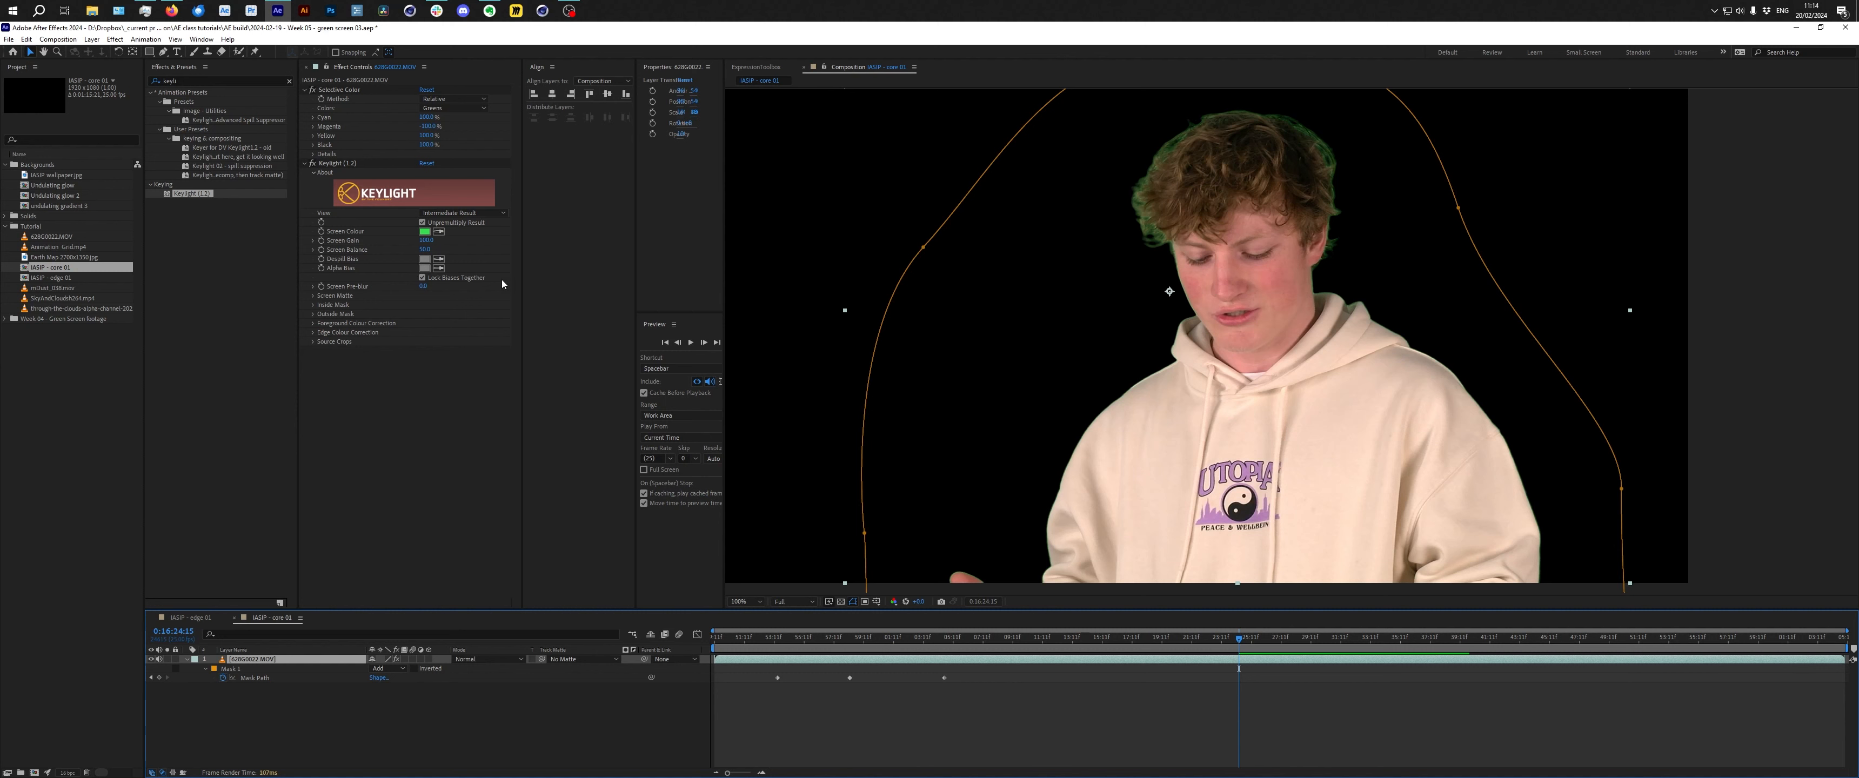
{"action": "left_click", "coordinate": [314, 296]}
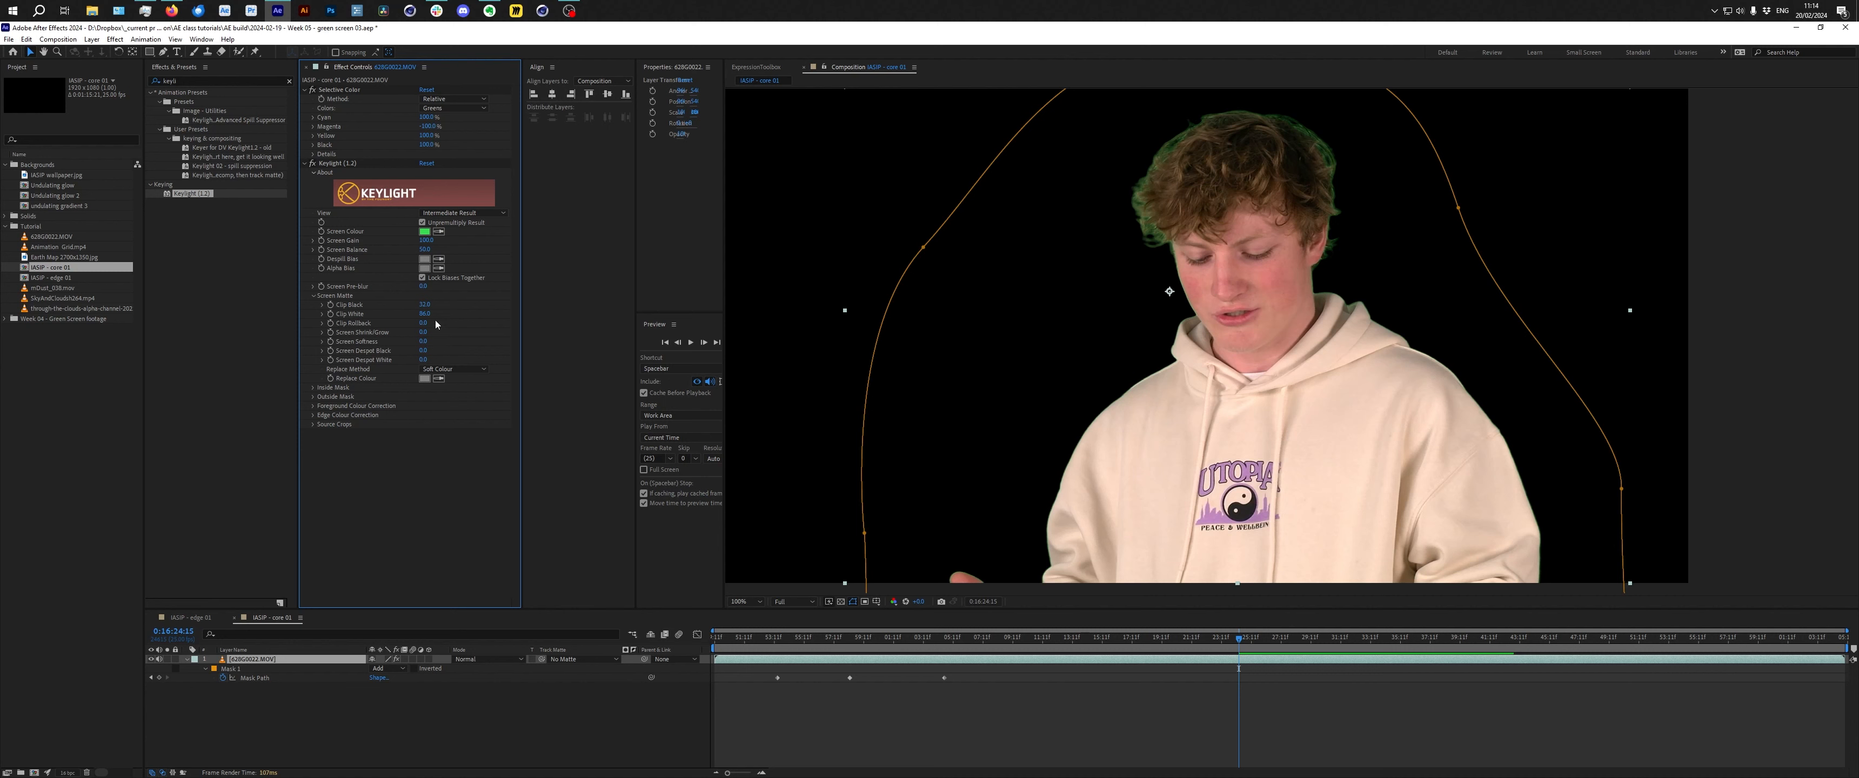
{"action": "left_click_drag", "start_coordinate": [424, 303], "coordinate": [452, 303]}
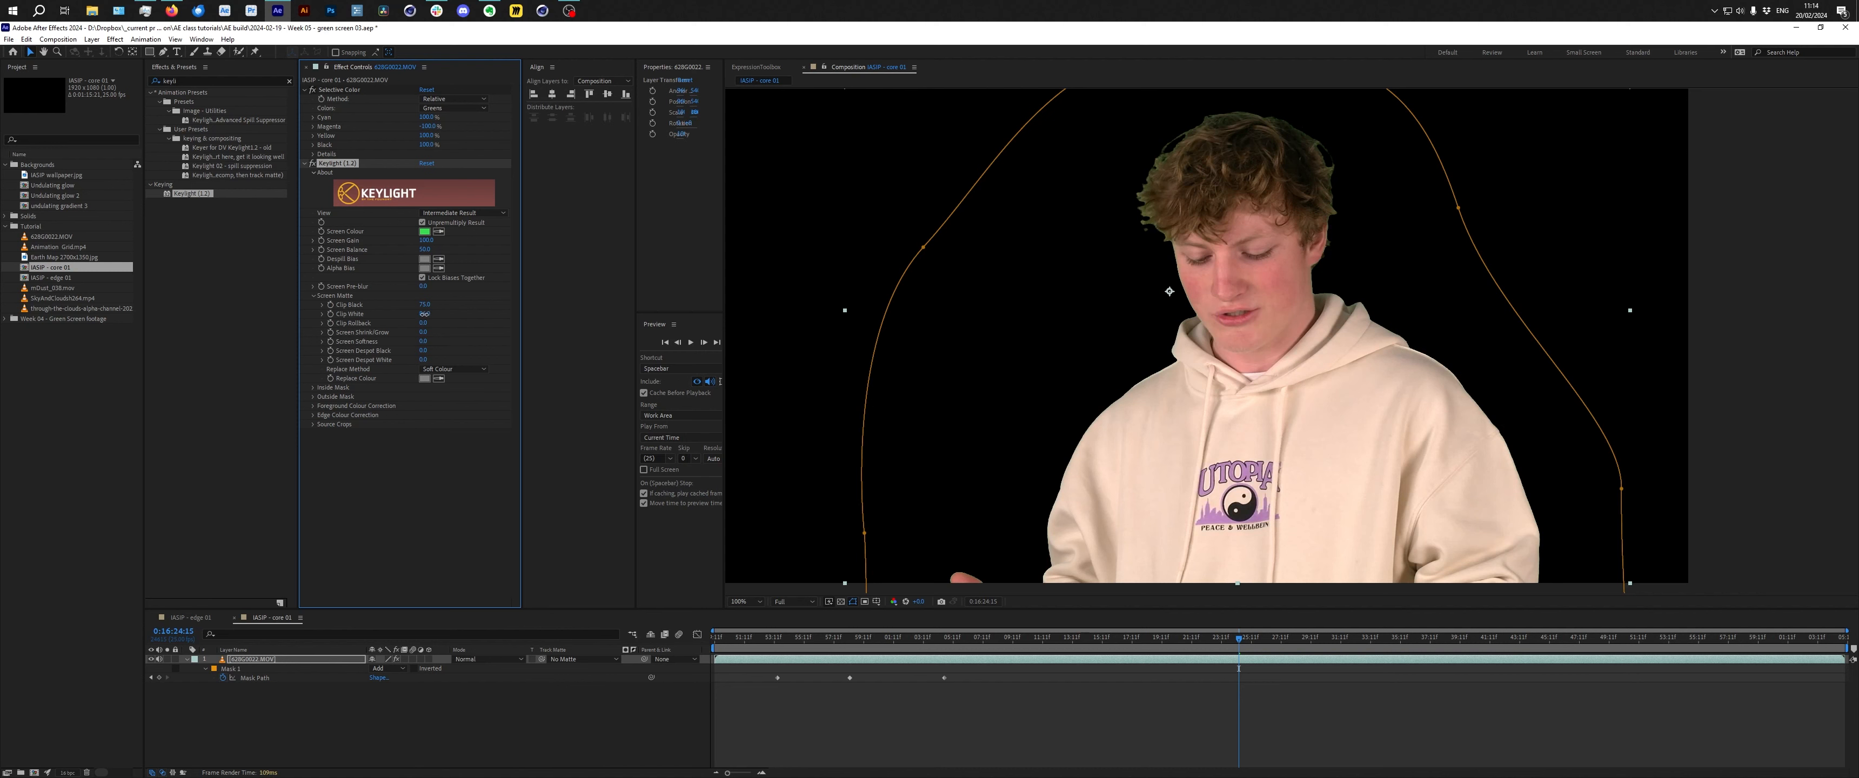
{"action": "left_click_drag", "start_coordinate": [424, 313], "coordinate": [452, 325]}
{"action": "left_click_drag", "start_coordinate": [428, 309], "coordinate": [434, 310]}
Toggle the Keylight effect off and on to compare the key with the original green-screen footage.
{"action": "left_click", "coordinate": [312, 163]}
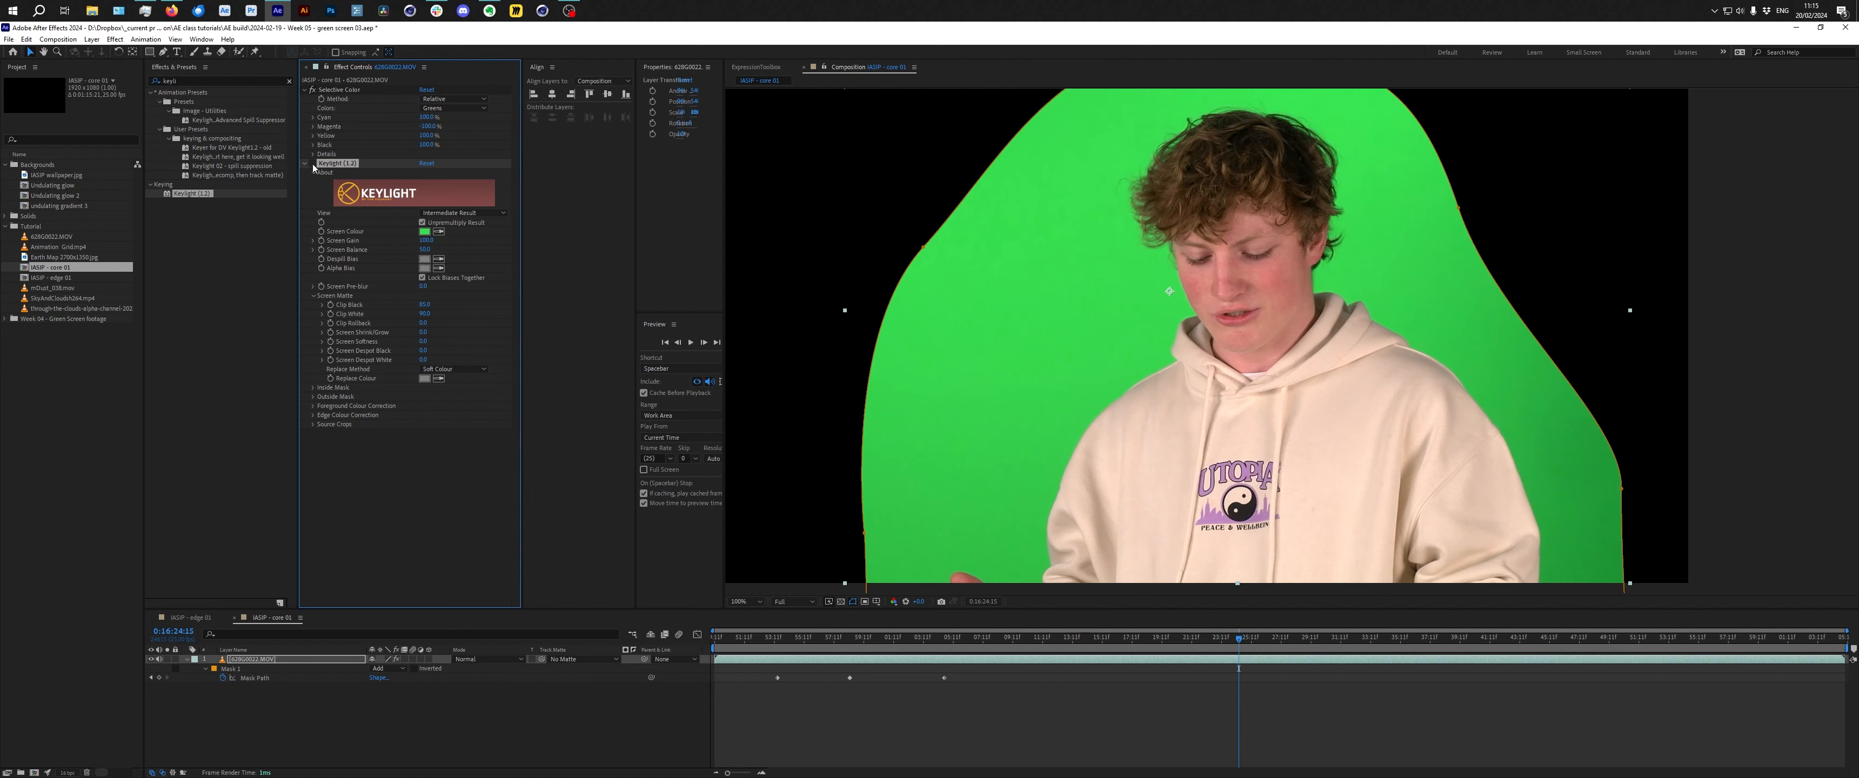
{"action": "left_click", "coordinate": [312, 164]}
{"action": "left_click", "coordinate": [312, 164]}
{"action": "left_click", "coordinate": [312, 163]}
{"action": "left_click", "coordinate": [312, 164]}
{"action": "left_click", "coordinate": [313, 163]}
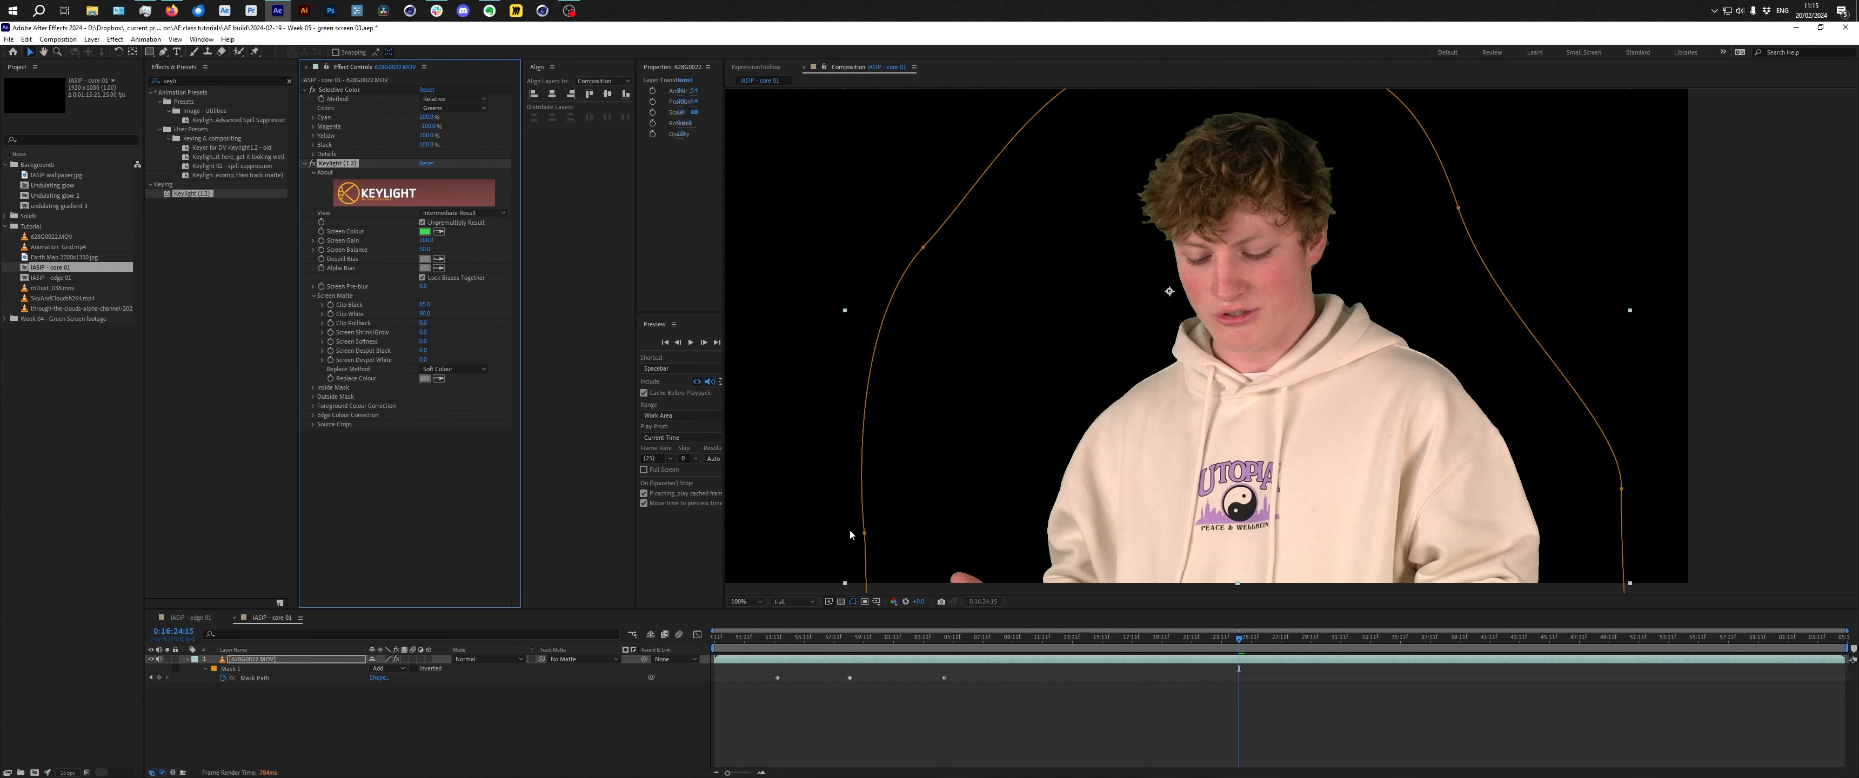
Take a snapshot of the keyed frame and compare it against the unkeyed footage with Keylight toggled.
{"action": "left_click", "coordinate": [941, 602]}
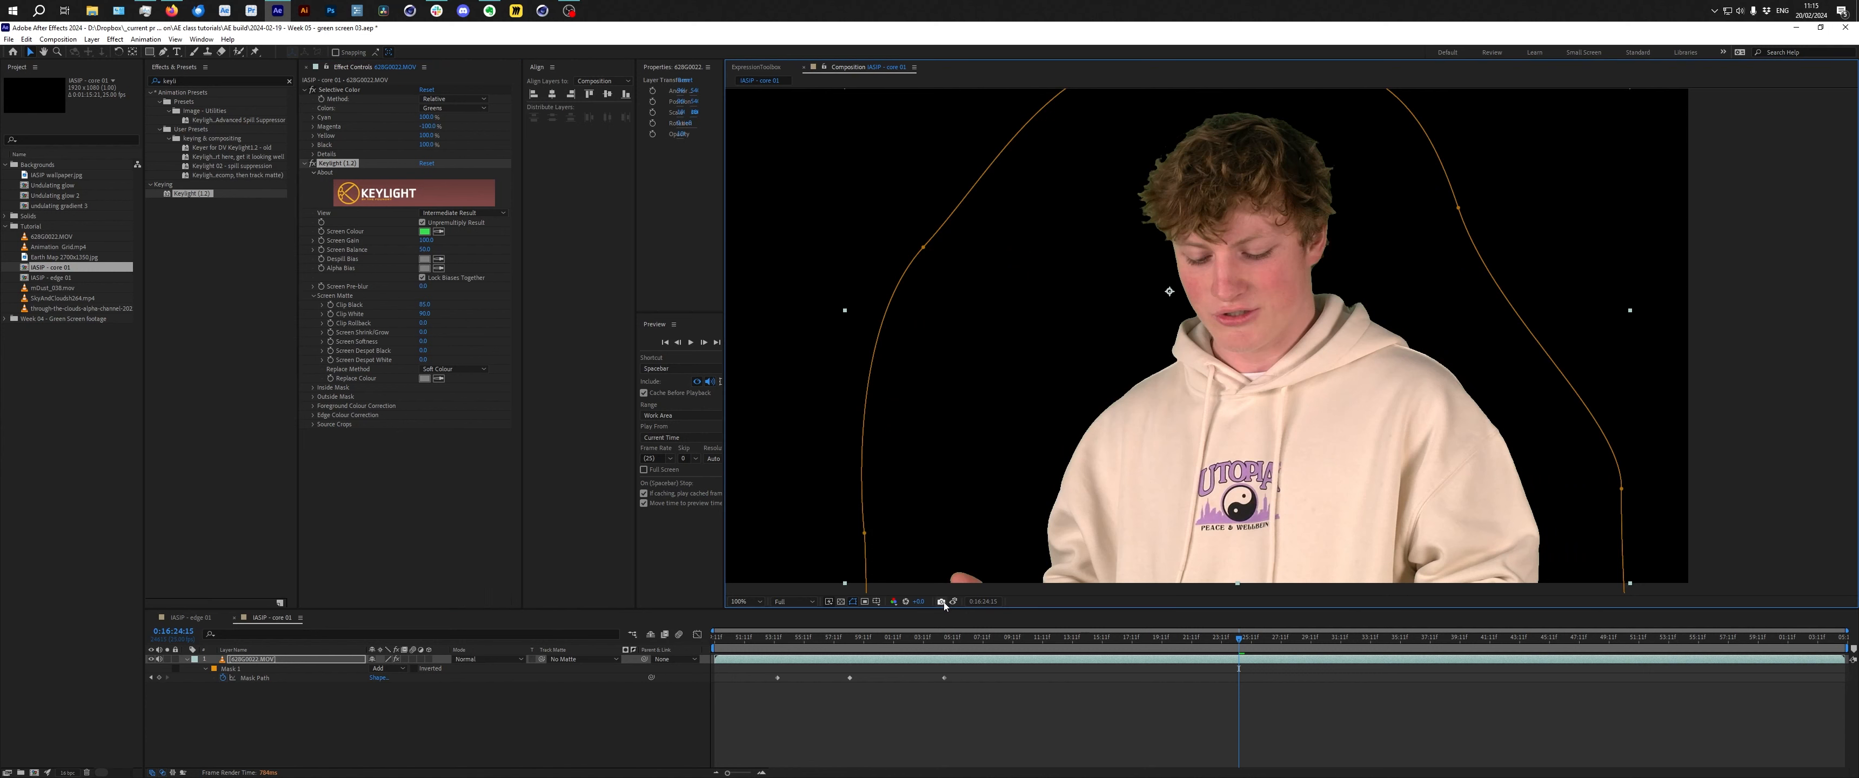
{"action": "left_click", "coordinate": [312, 164]}
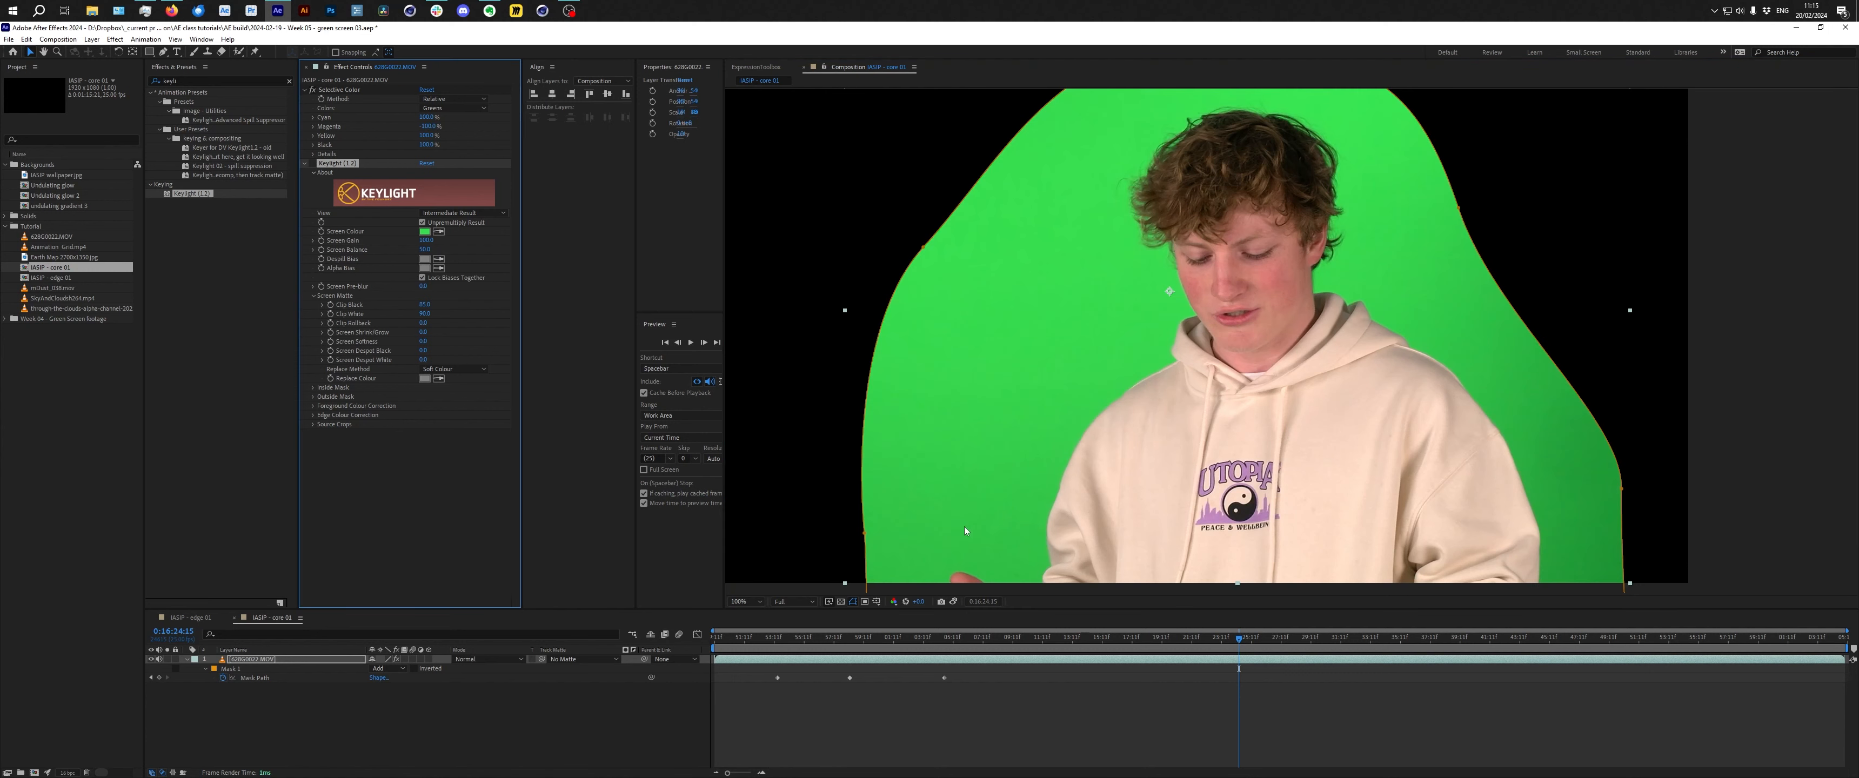
{"action": "left_click", "coordinate": [954, 602]}
{"action": "left_click", "coordinate": [954, 602]}
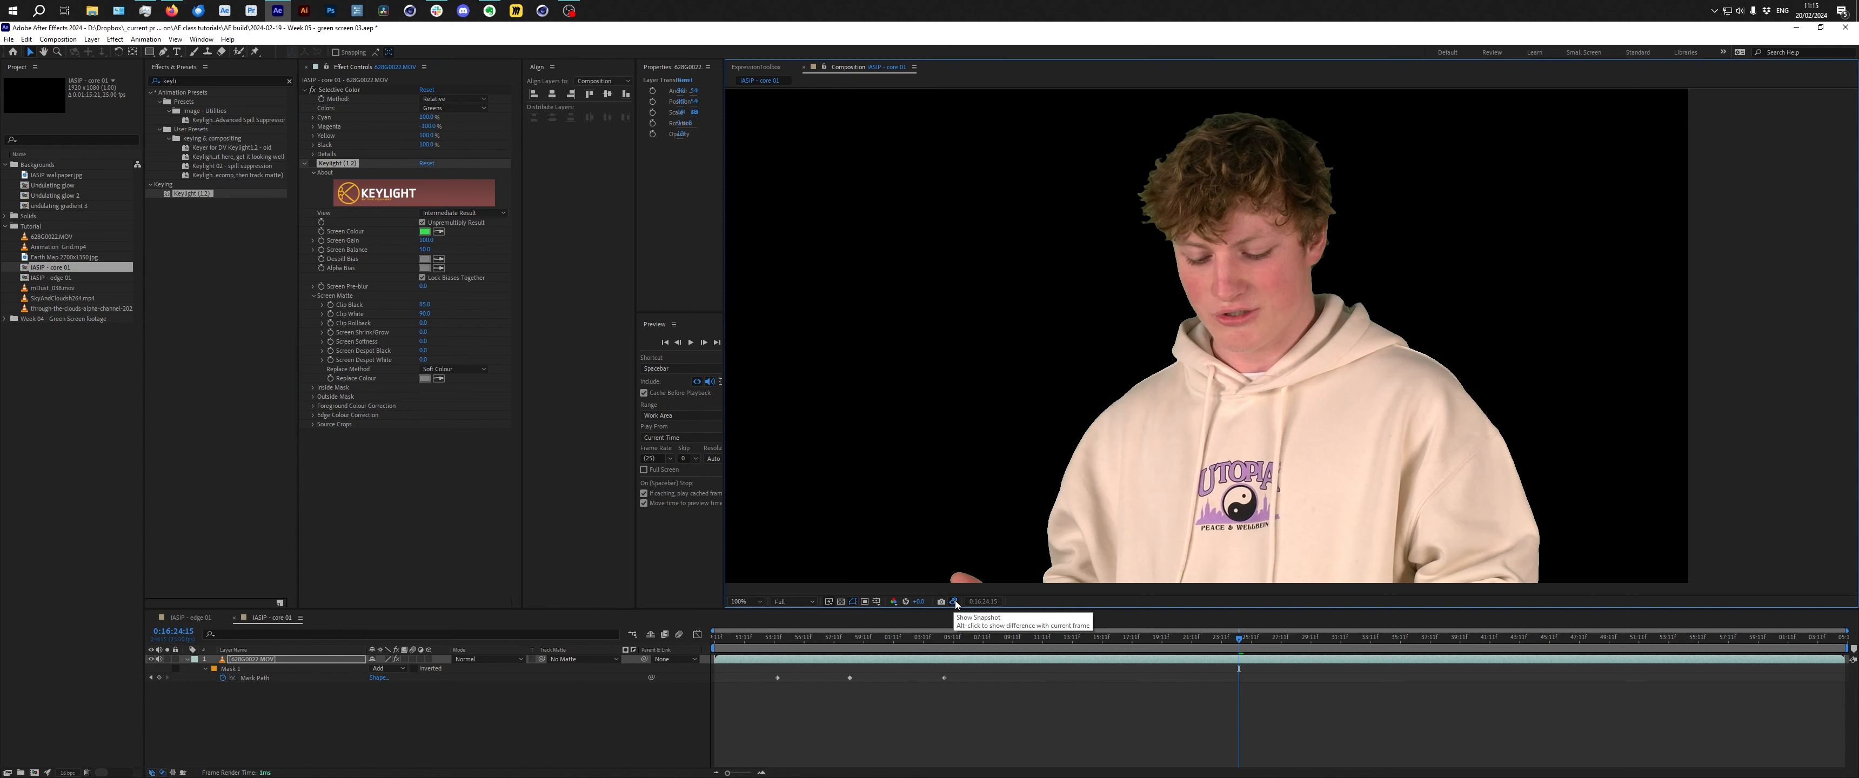
{"action": "left_click", "coordinate": [954, 602]}
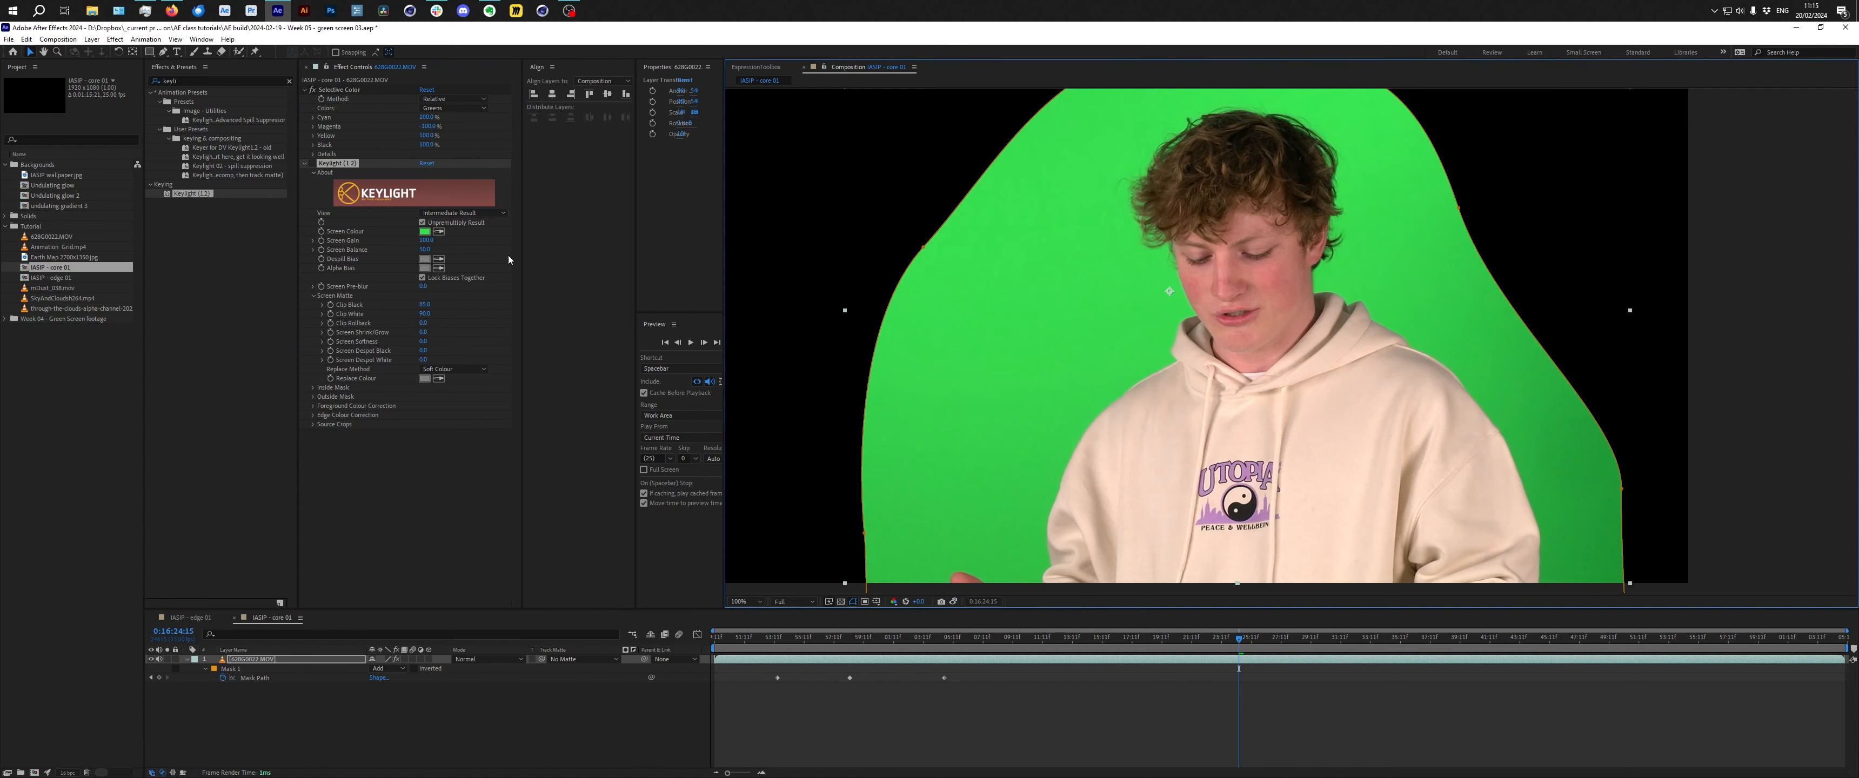
{"action": "left_click", "coordinate": [314, 164]}
Create a single new composition from the selected core 01 and edge 01 compositions.
{"action": "left_click", "coordinate": [75, 278], "text": "shift"}
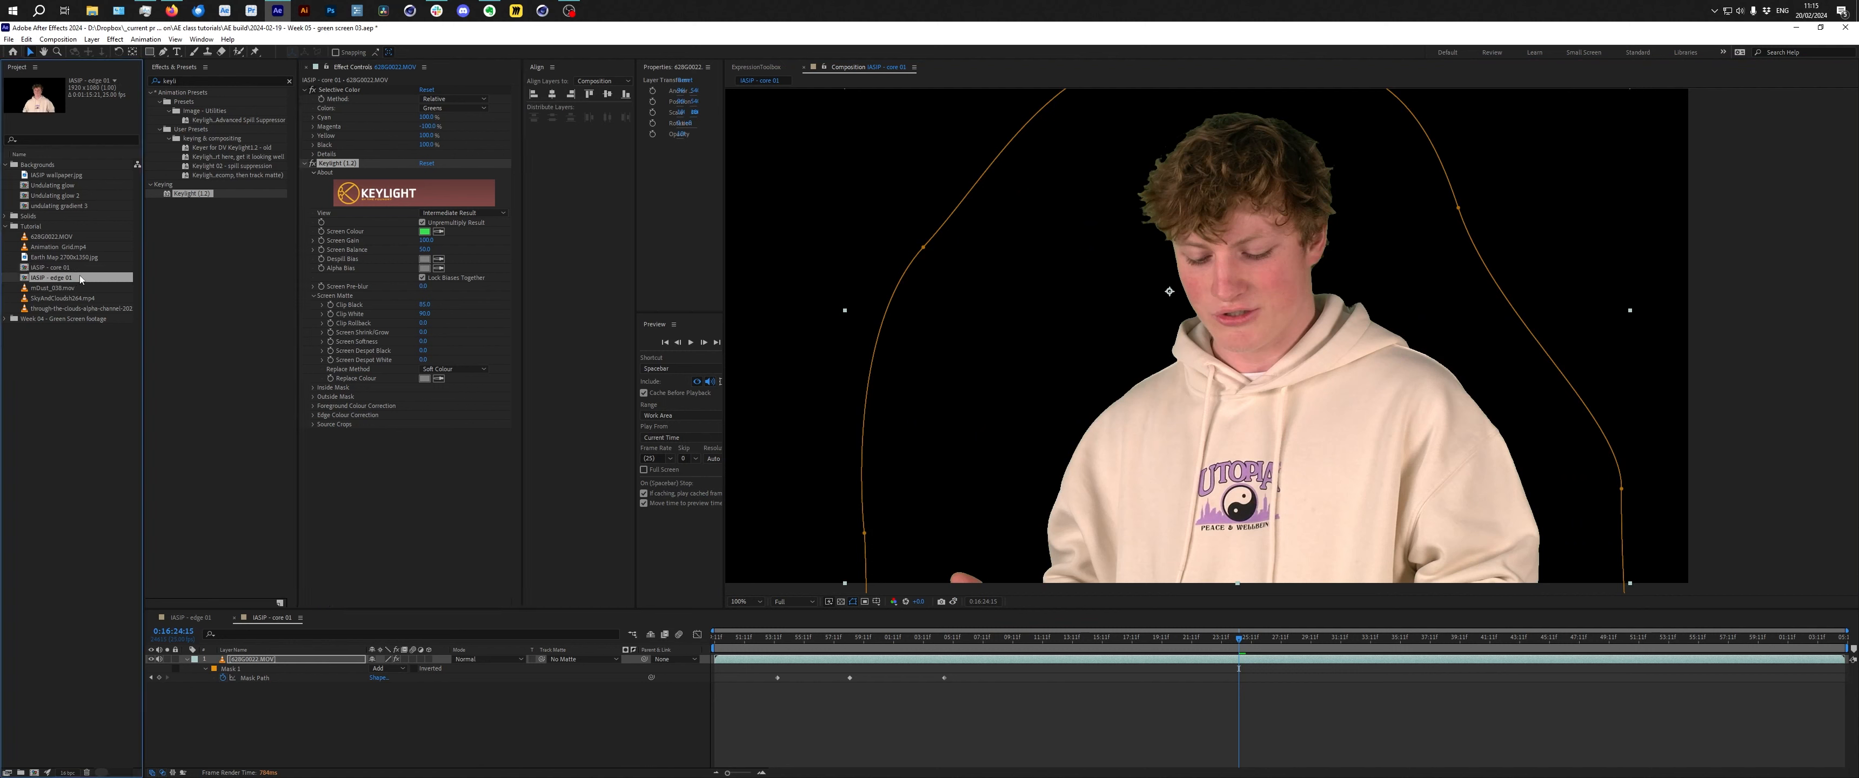
{"action": "left_click_drag", "start_coordinate": [63, 282], "coordinate": [34, 774]}
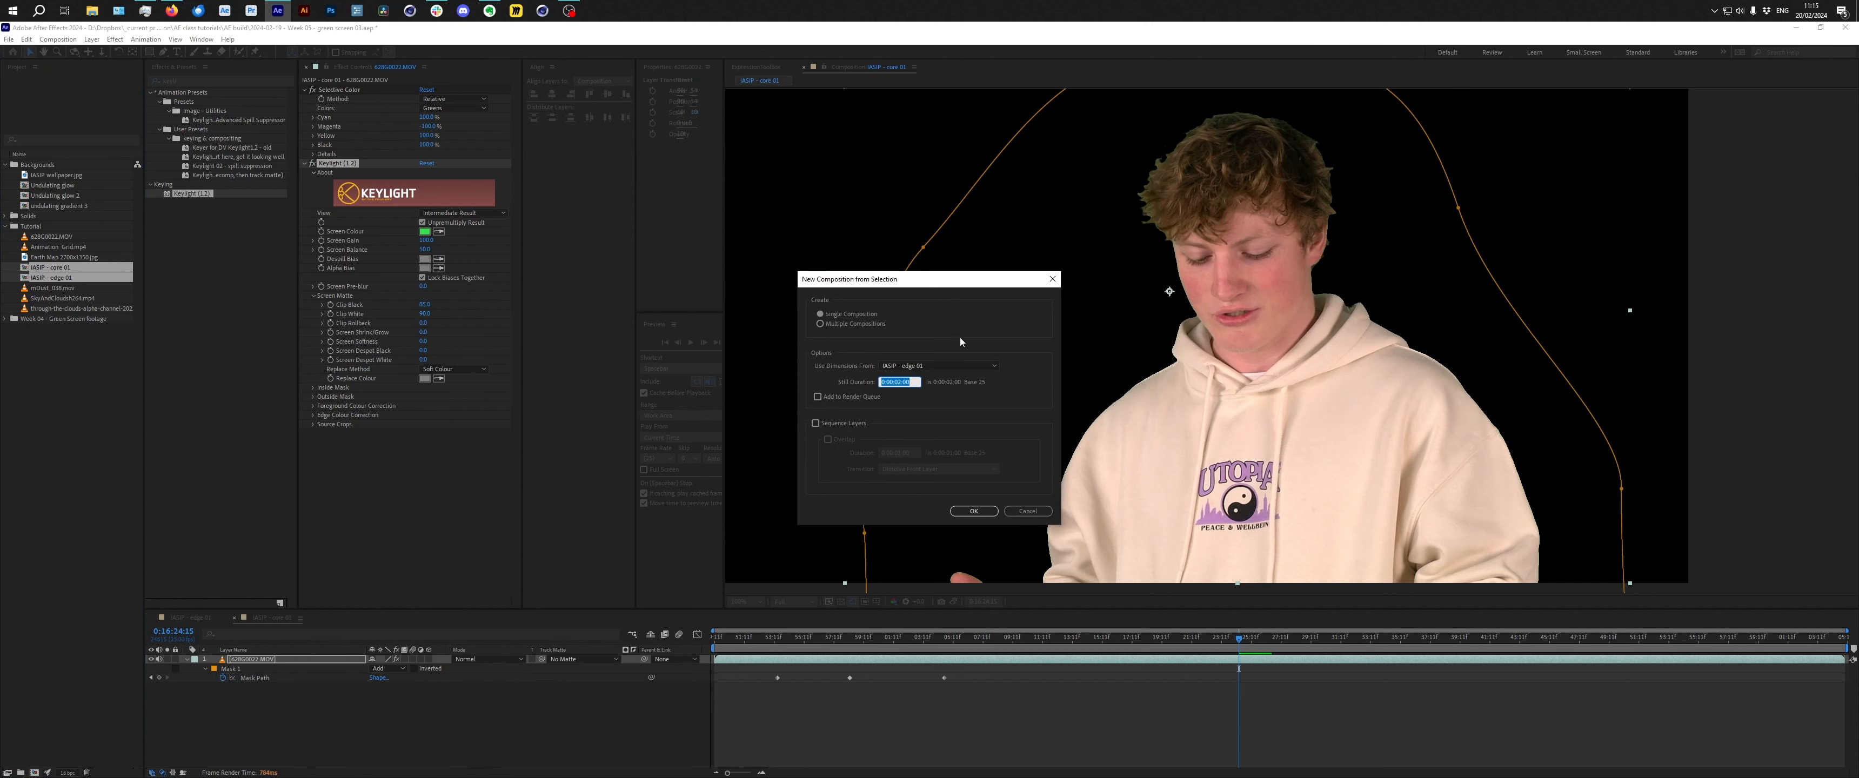
{"action": "left_click", "coordinate": [994, 514]}
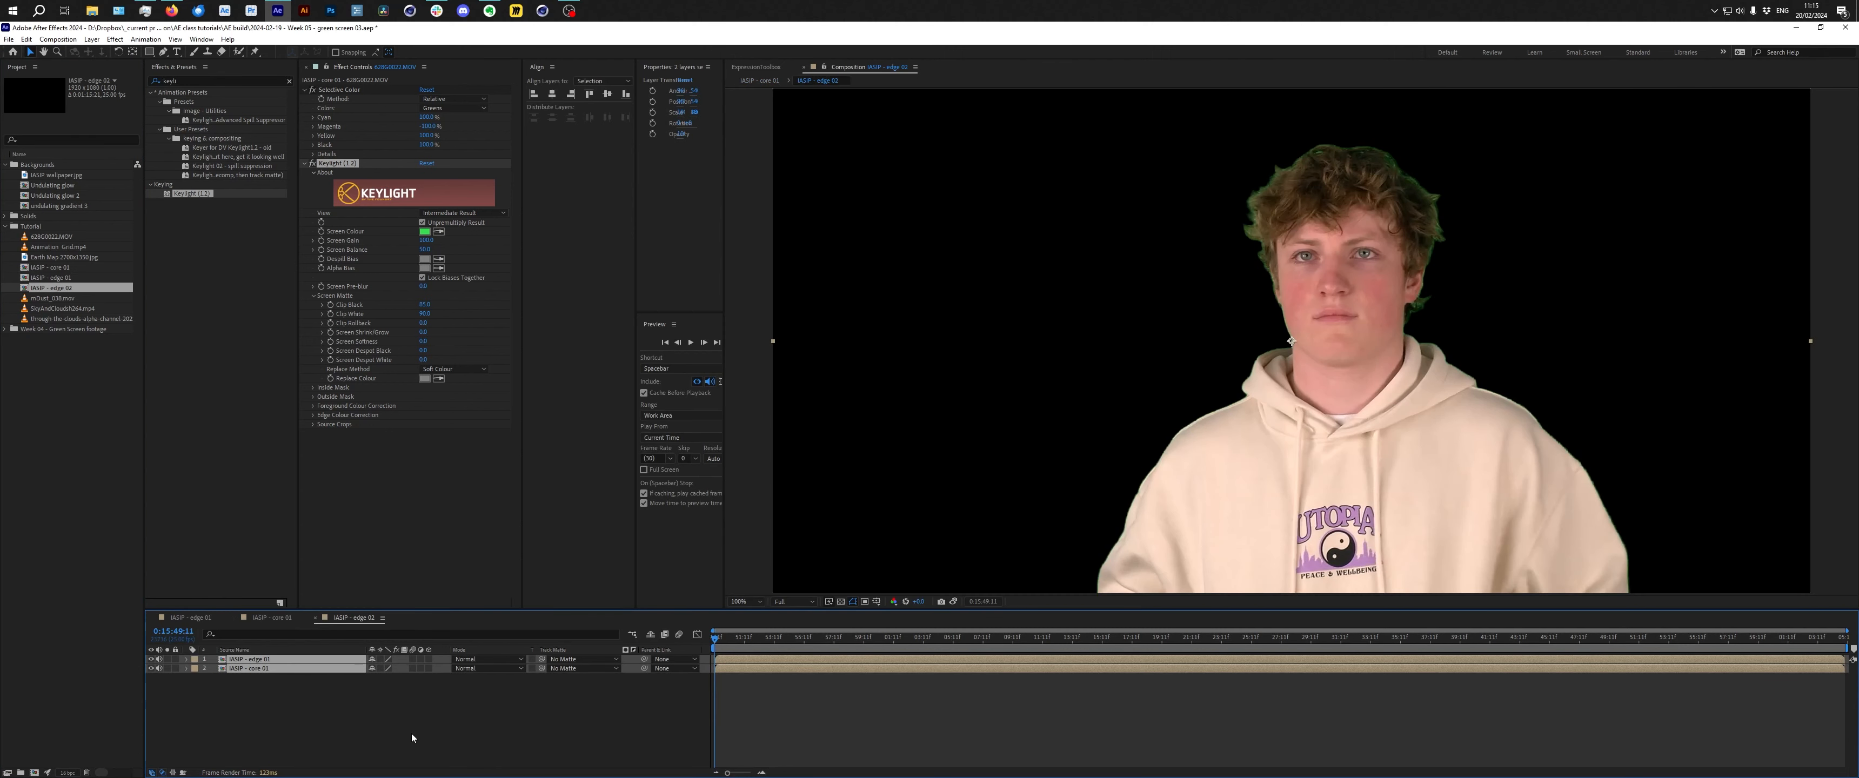
Rename the new composition SKIP - spill suppression 02 in its composition settings.
{"action": "key", "text": "ctrl+k"}
{"action": "left_click", "coordinate": [659, 210]}
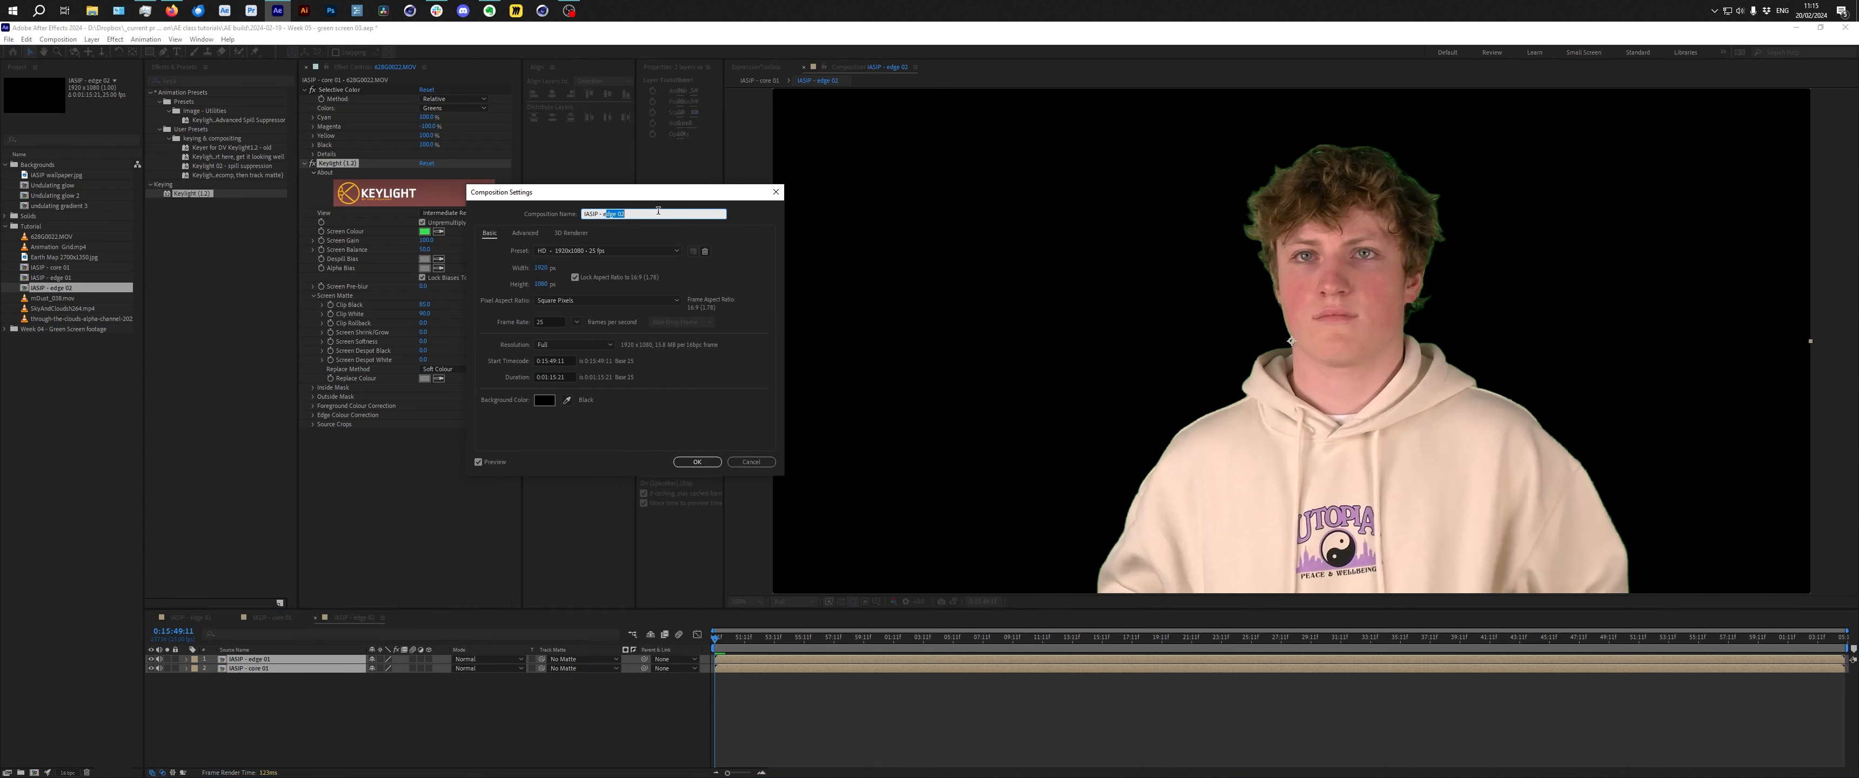
{"action": "key", "text": "BackSpace"}
{"action": "key", "text": "BackSpace"}
{"action": "key", "text": "BackSpace"}
{"action": "key", "text": "BackSpace"}
{"action": "key", "text": "BackSpace"}
{"action": "key", "text": "BackSpace"}
{"action": "key", "text": "BackSpace"}
{"action": "type", "text": "spill suppression 02"}
{"action": "key", "text": "Return"}
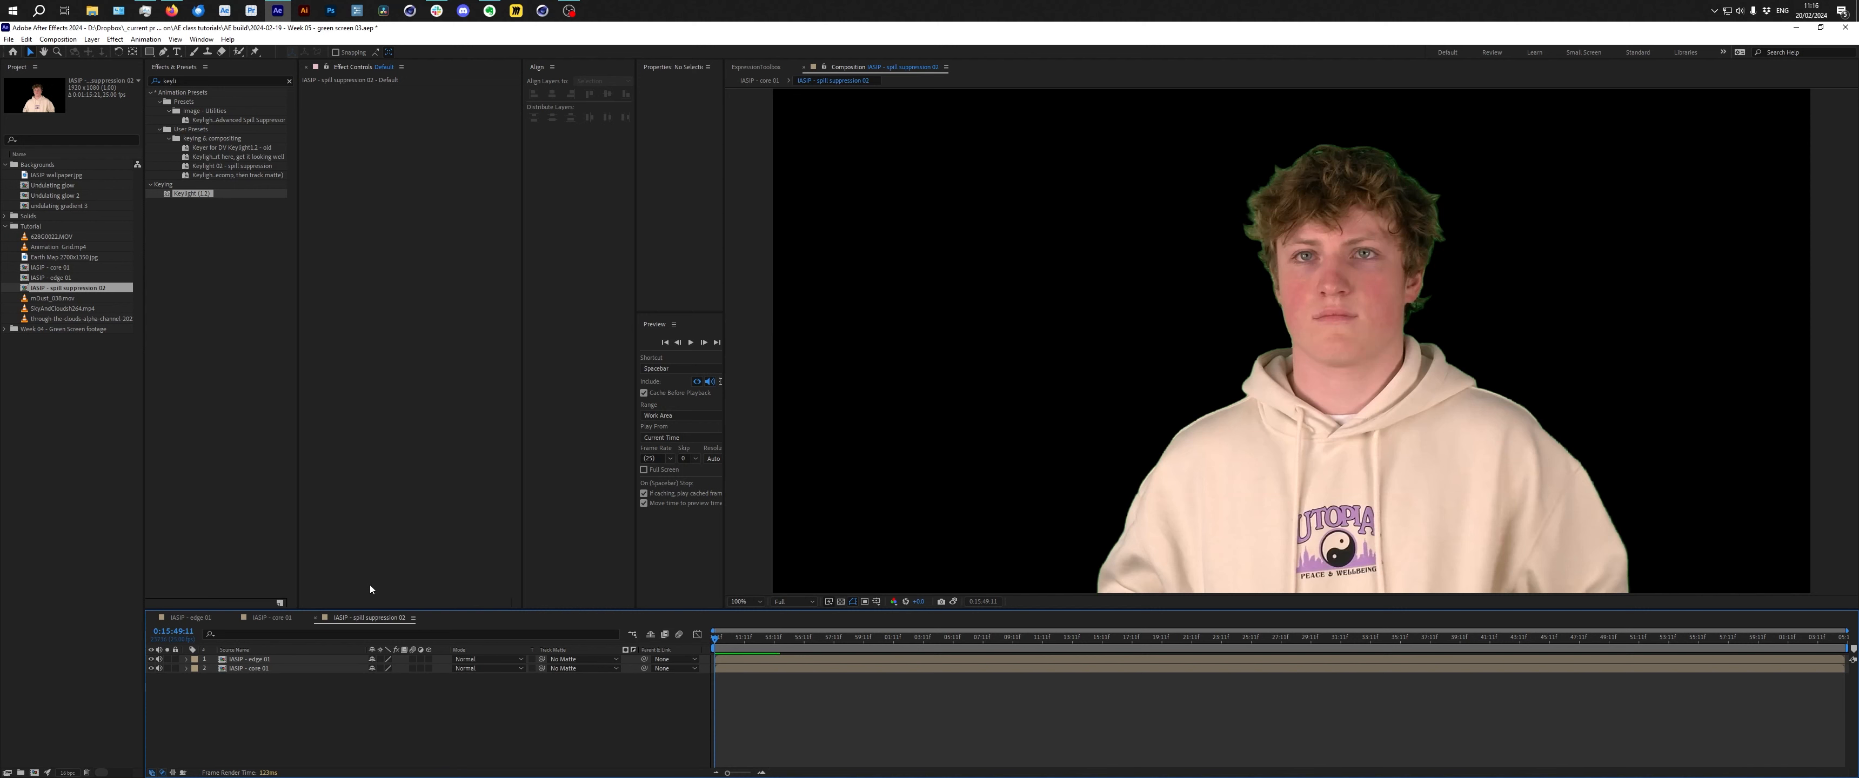
Move the core 01 layer above edge 01 and add a new adjustment layer on top.
{"action": "left_click_drag", "start_coordinate": [261, 659], "coordinate": [269, 686]}
{"action": "left_click", "coordinate": [321, 727]}
{"action": "right_click", "coordinate": [286, 703]}
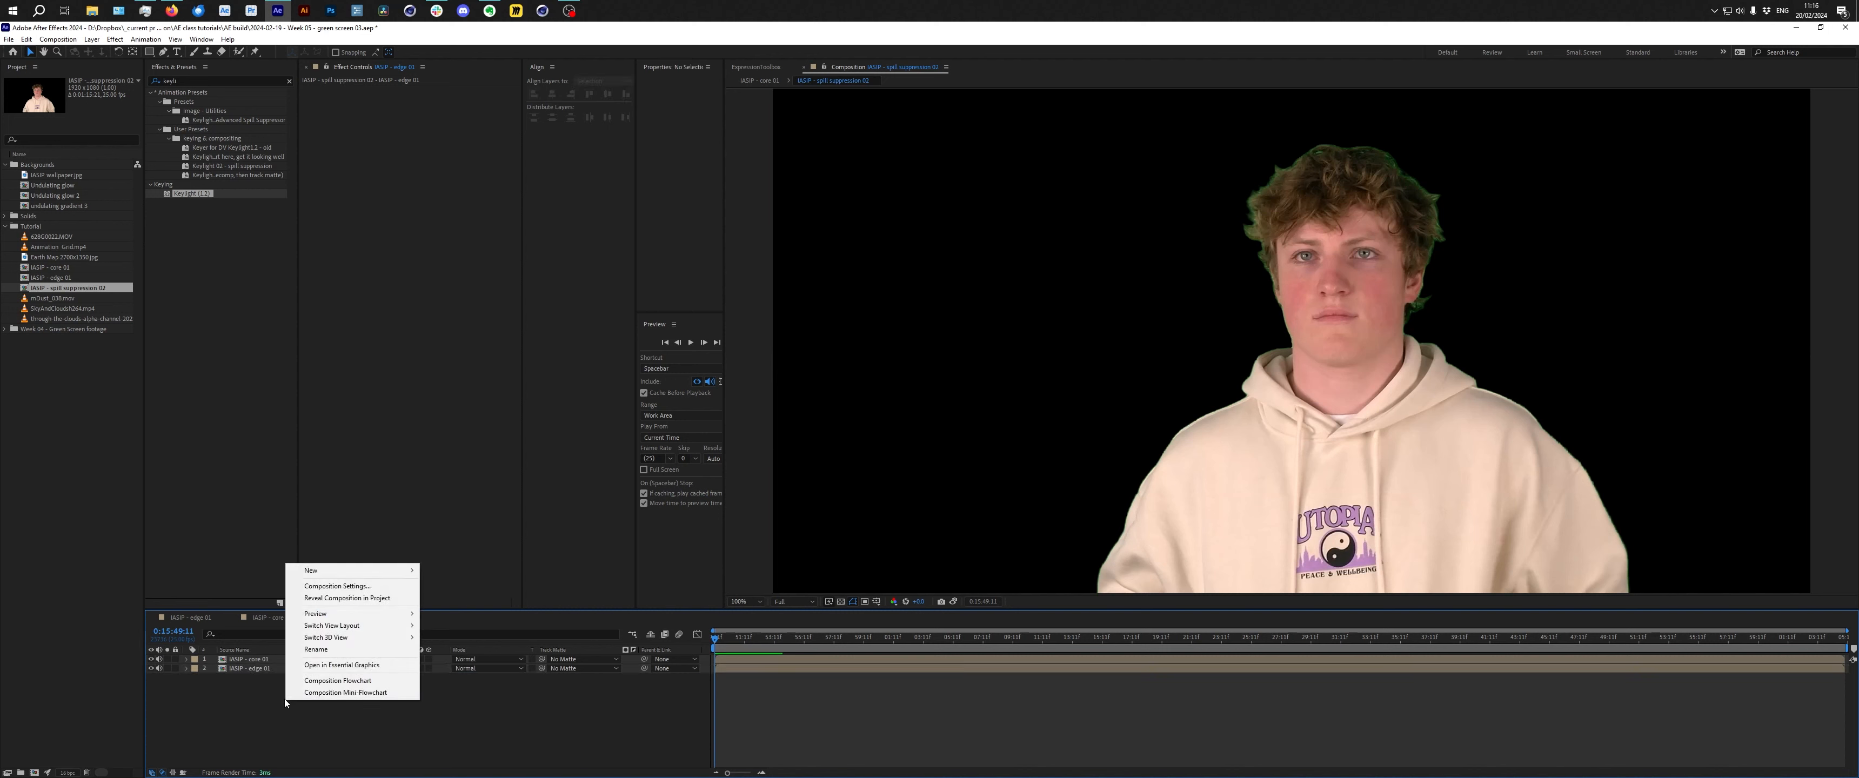
{"action": "mouse_move", "coordinate": [321, 575]}
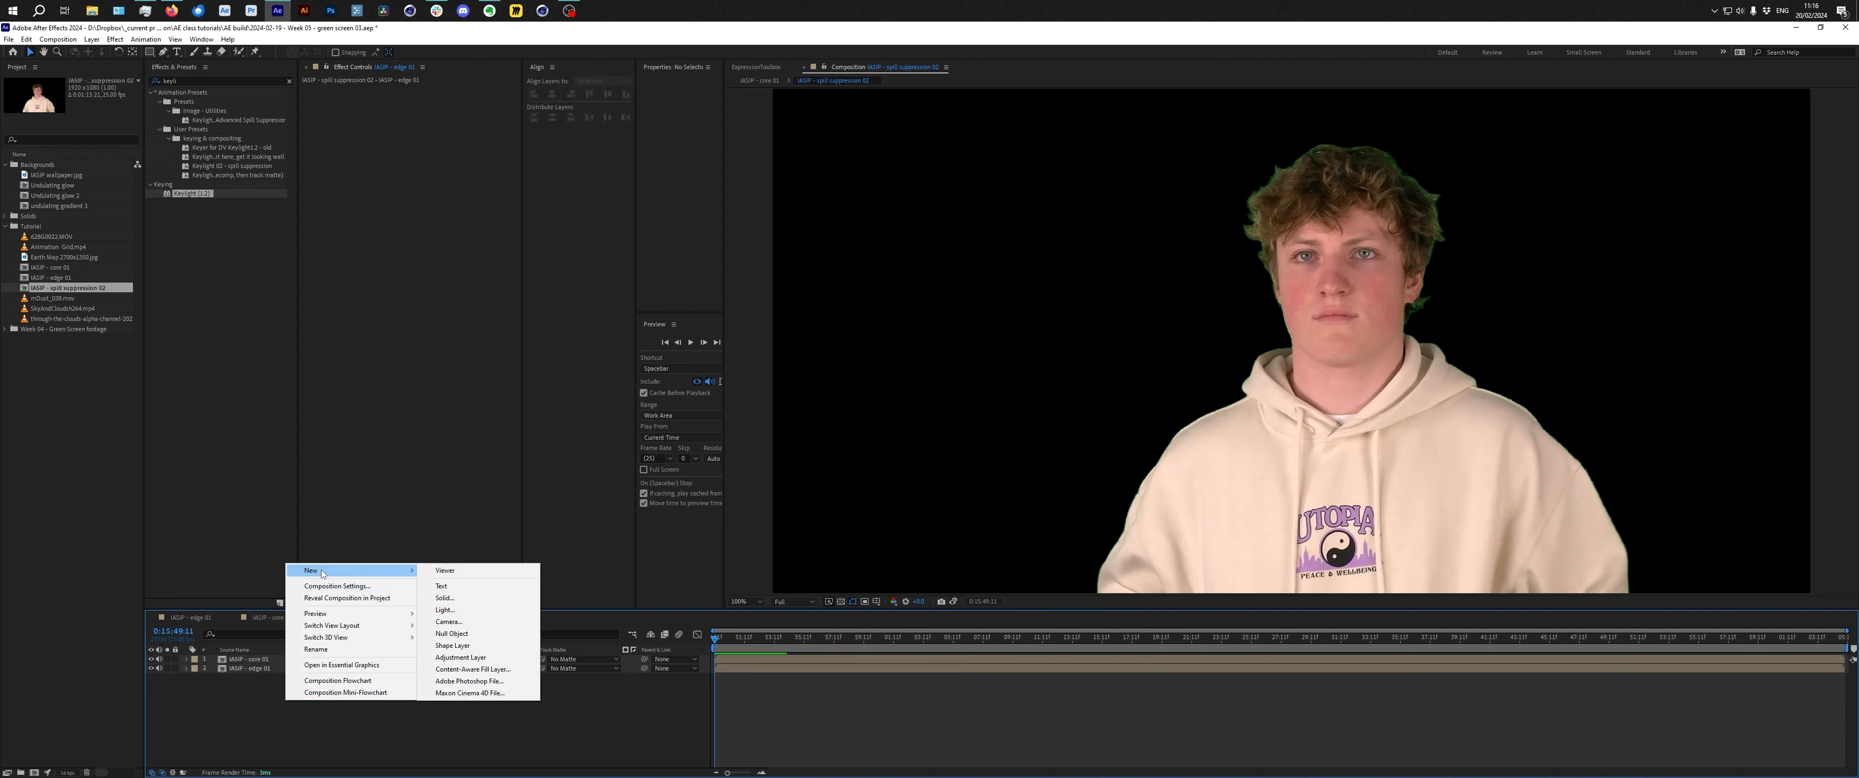
{"action": "left_click", "coordinate": [473, 657]}
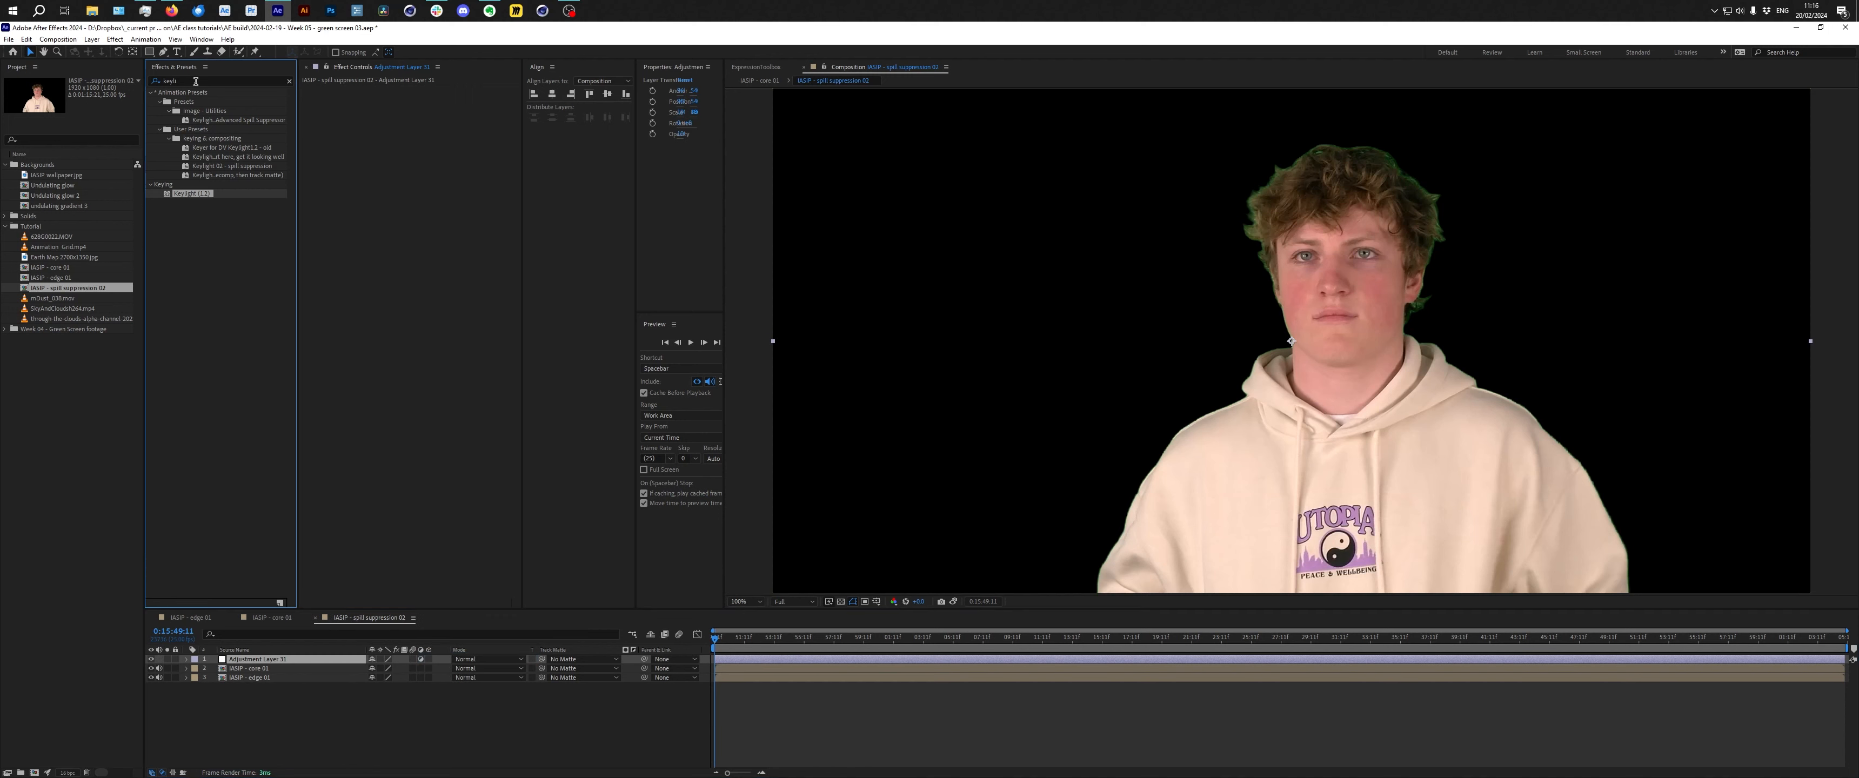
Search the effects for advan and apply Advanced Spill Suppressor to the adjustment layer.
{"action": "left_click_drag", "start_coordinate": [195, 81], "coordinate": [101, 99]}
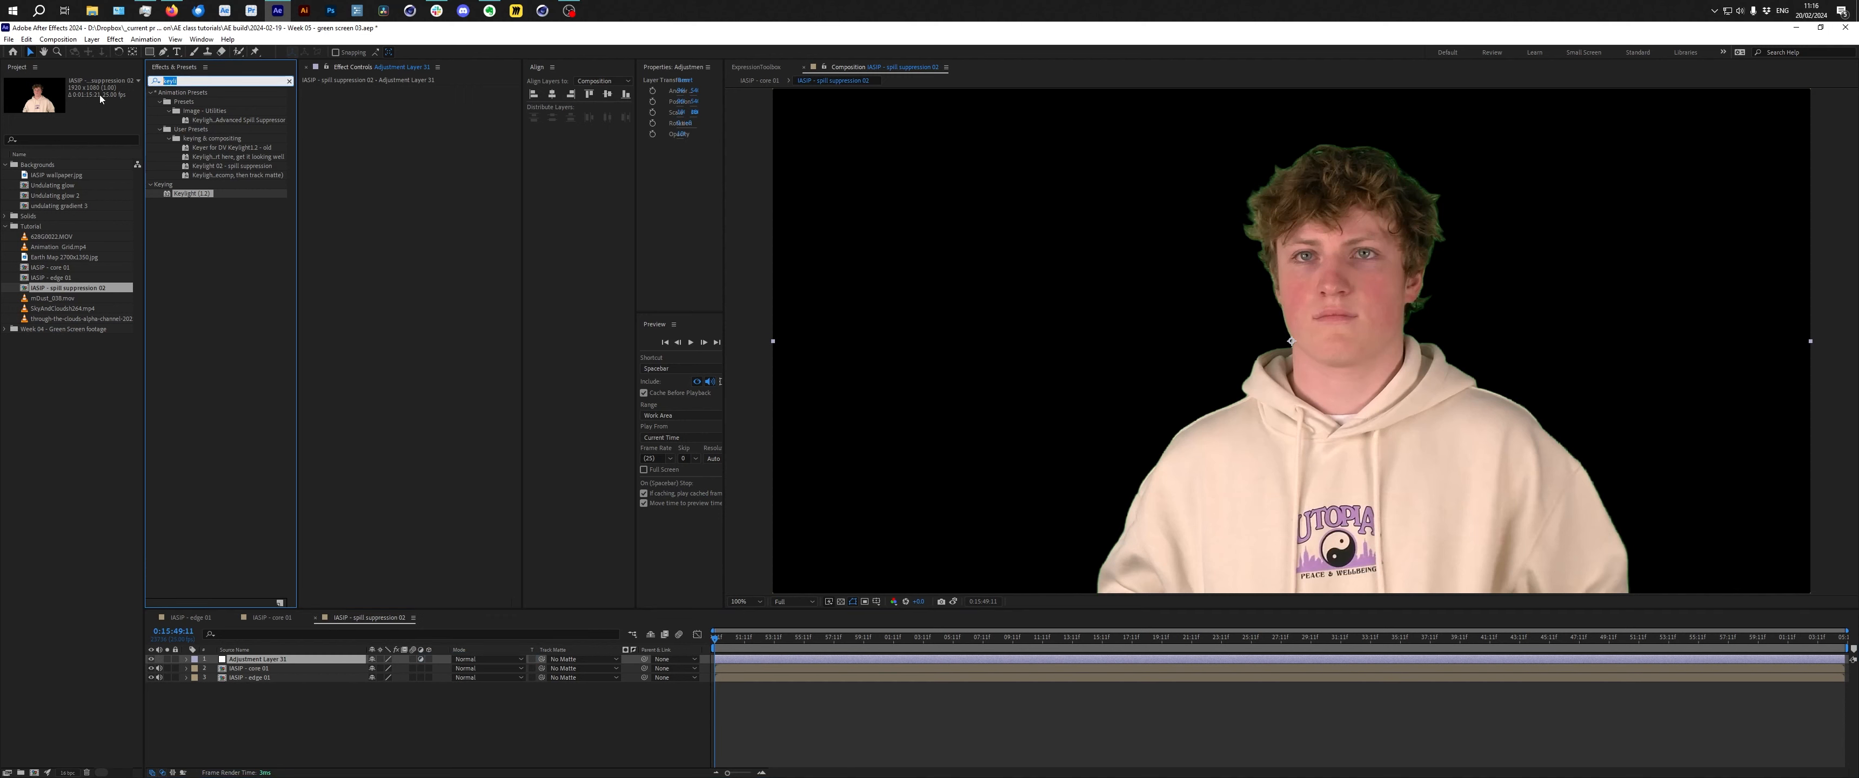
{"action": "type", "text": "advan"}
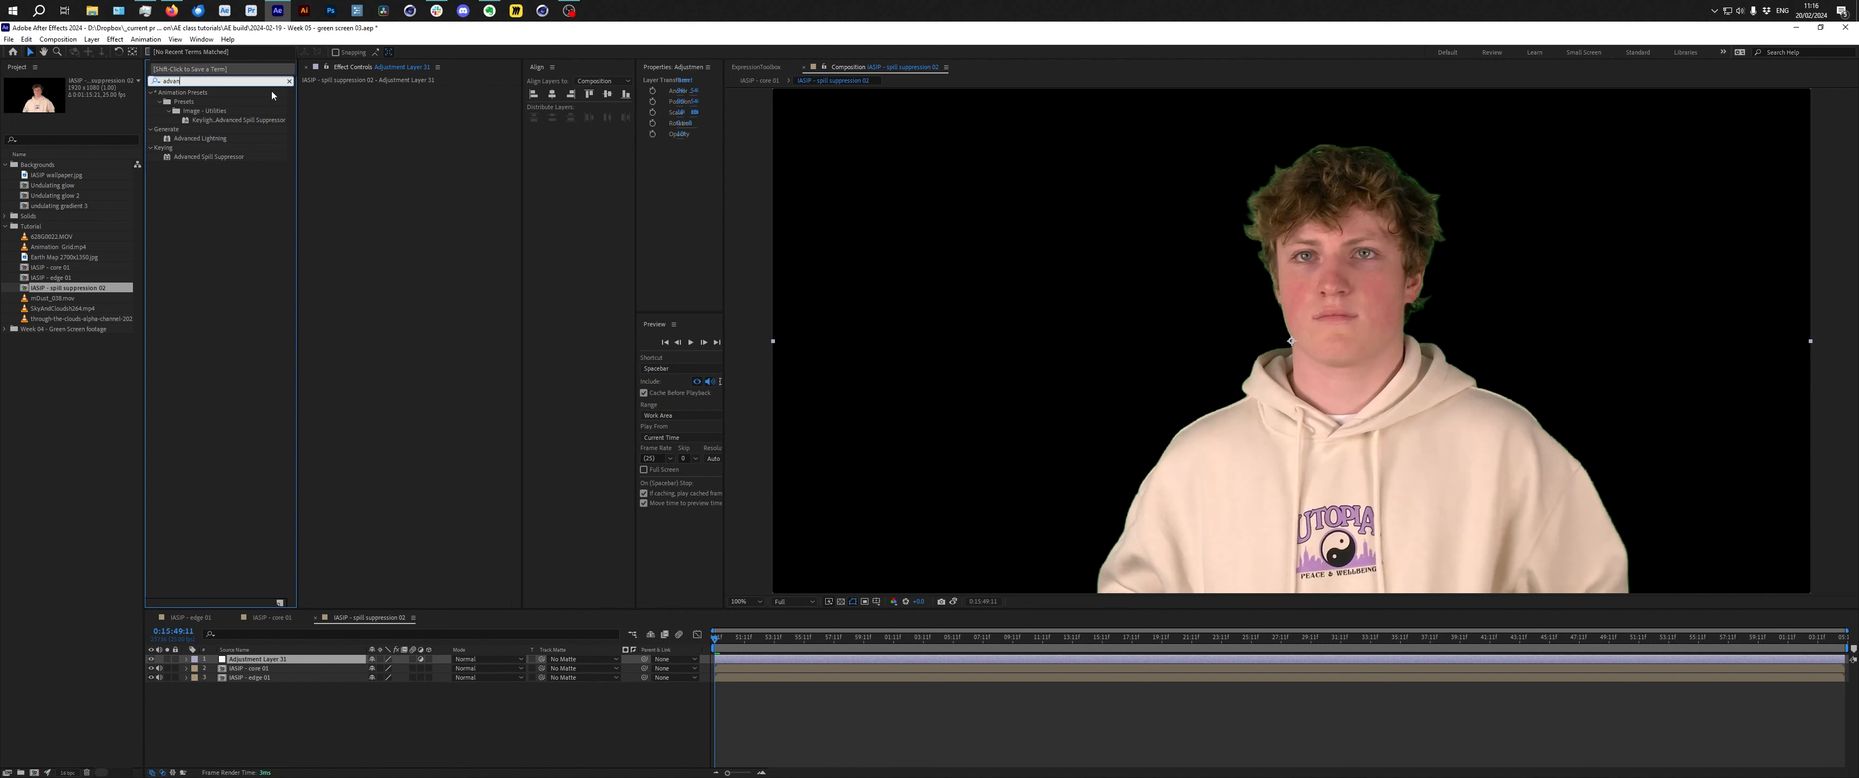
{"action": "double_click", "coordinate": [208, 157]}
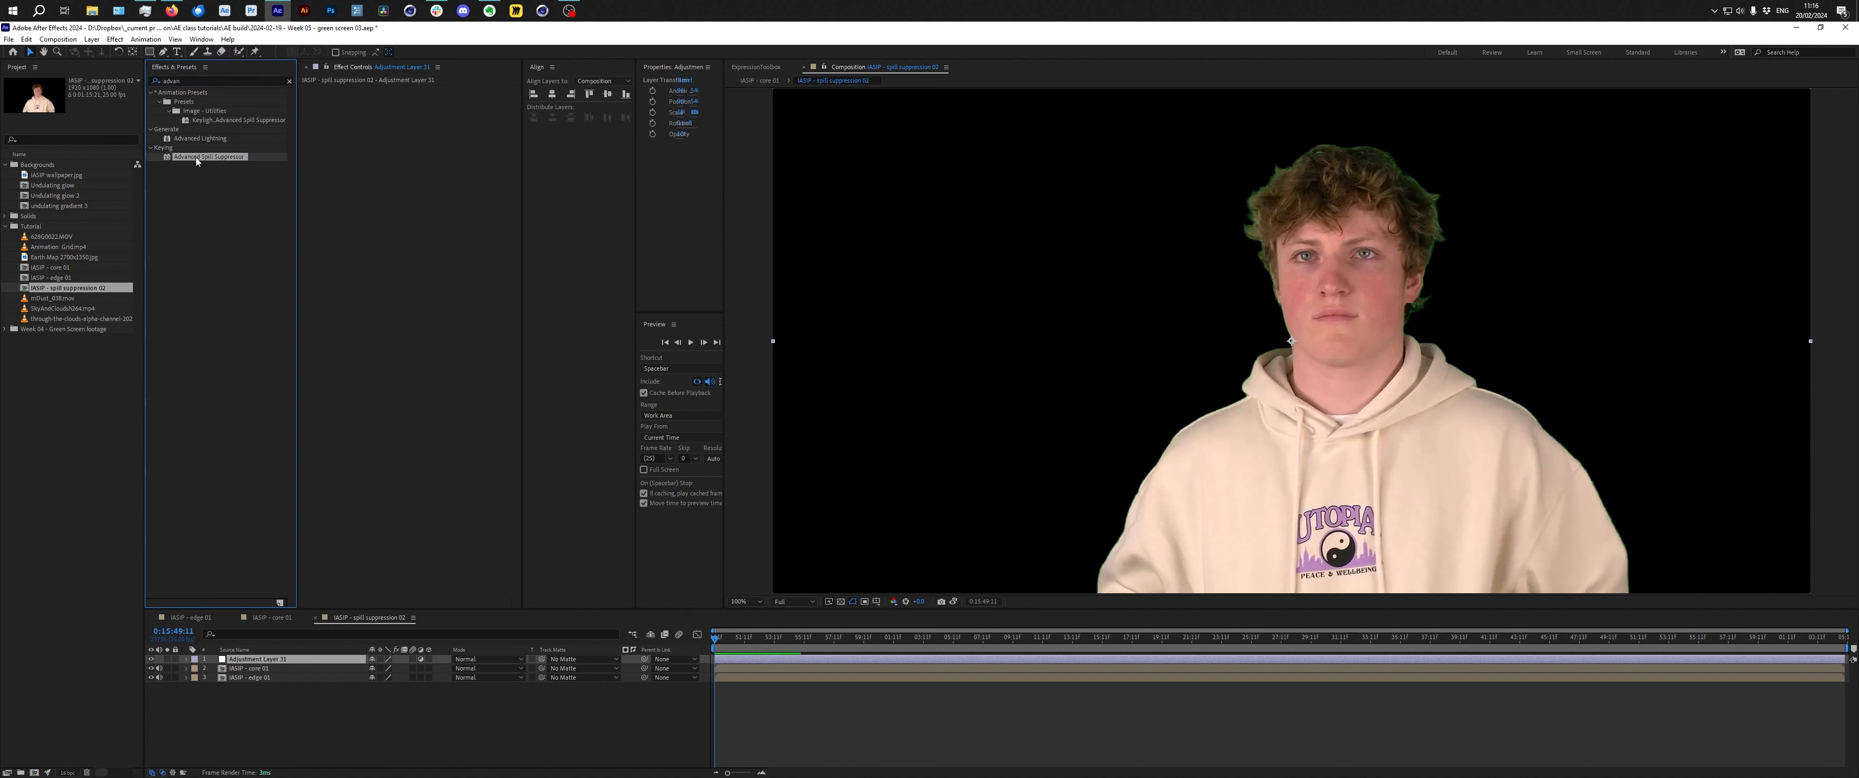
{"action": "left_click_drag", "start_coordinate": [196, 161], "coordinate": [278, 684]}
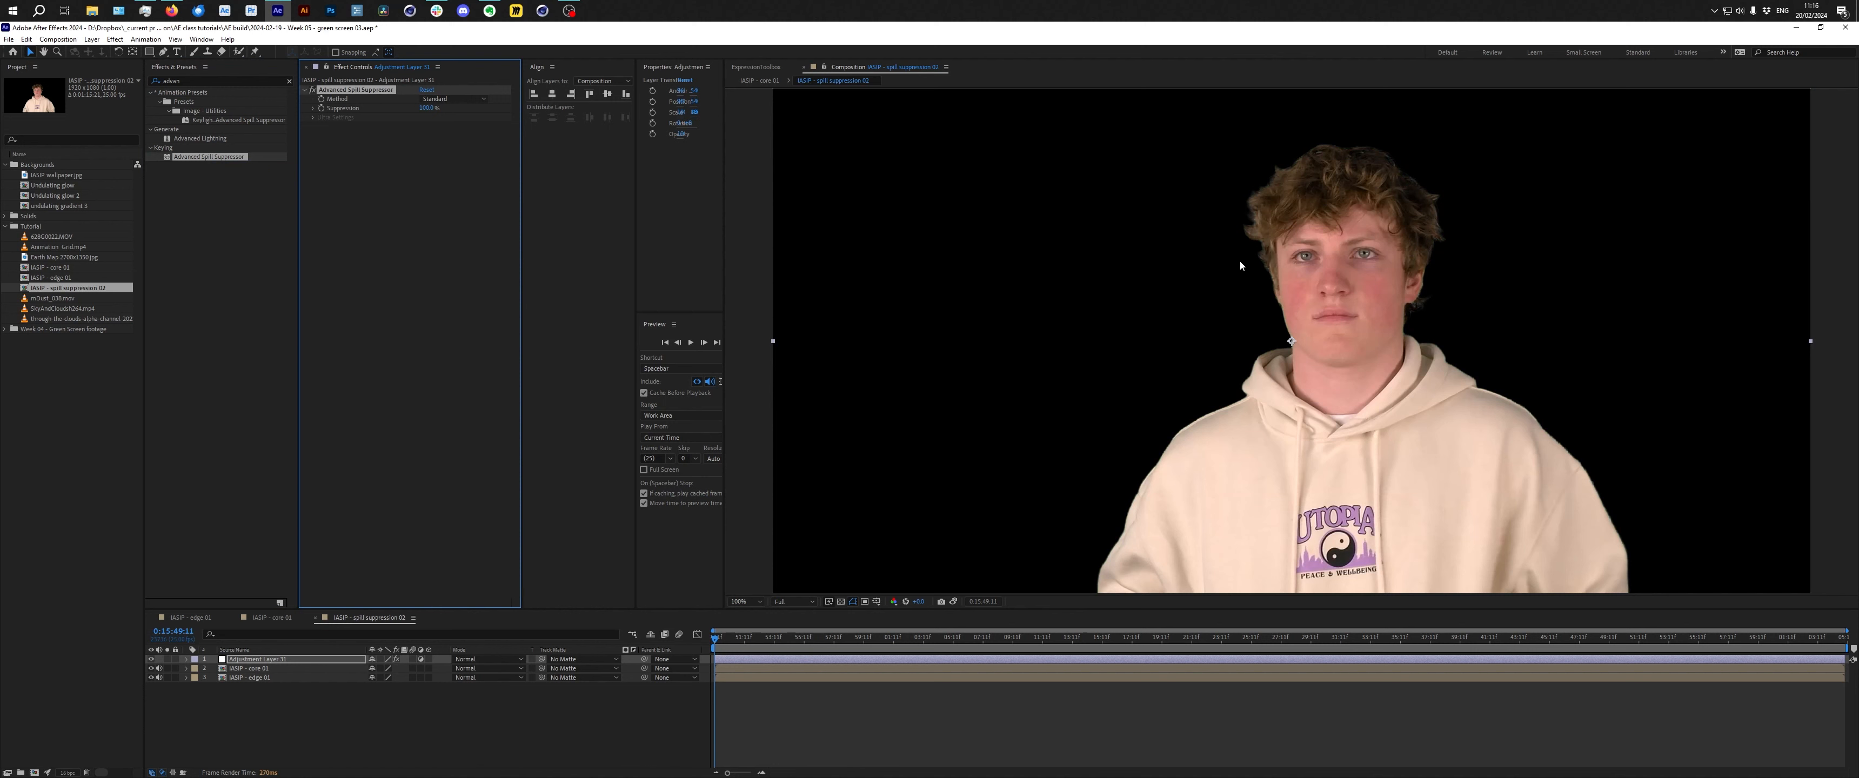
Toggle the Advanced Spill Suppressor and scrub through the timeline to check the spill removal.
{"action": "left_click", "coordinate": [313, 91]}
{"action": "left_click", "coordinate": [314, 91]}
{"action": "left_click_drag", "start_coordinate": [798, 645], "coordinate": [916, 645]}
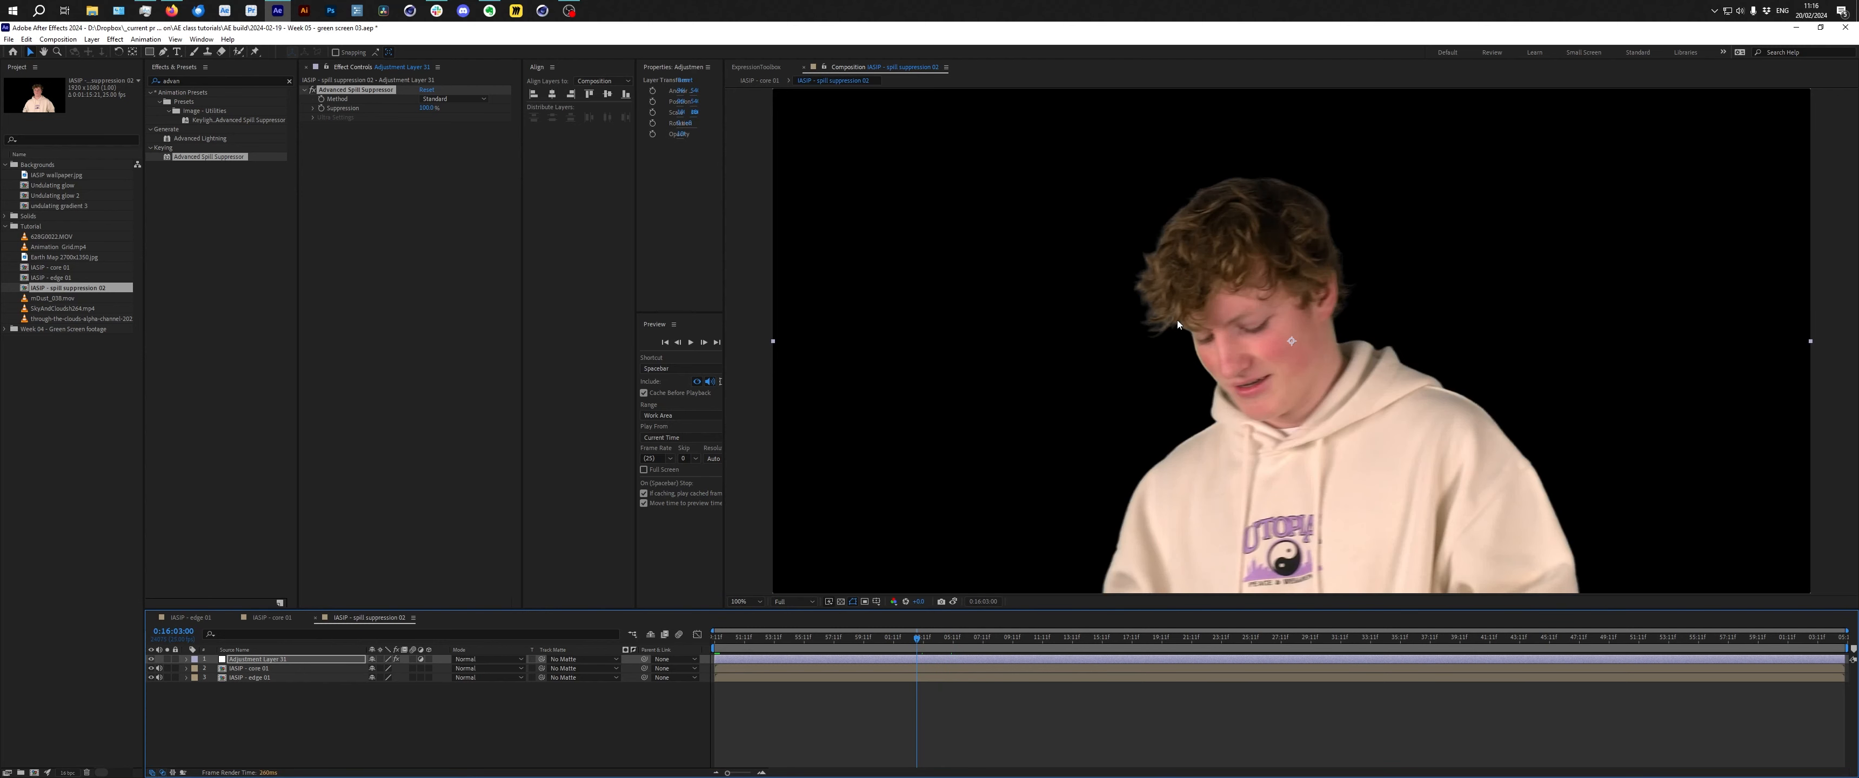
{"action": "left_click_drag", "start_coordinate": [919, 638], "coordinate": [908, 645]}
{"action": "left_click", "coordinate": [1245, 640]}
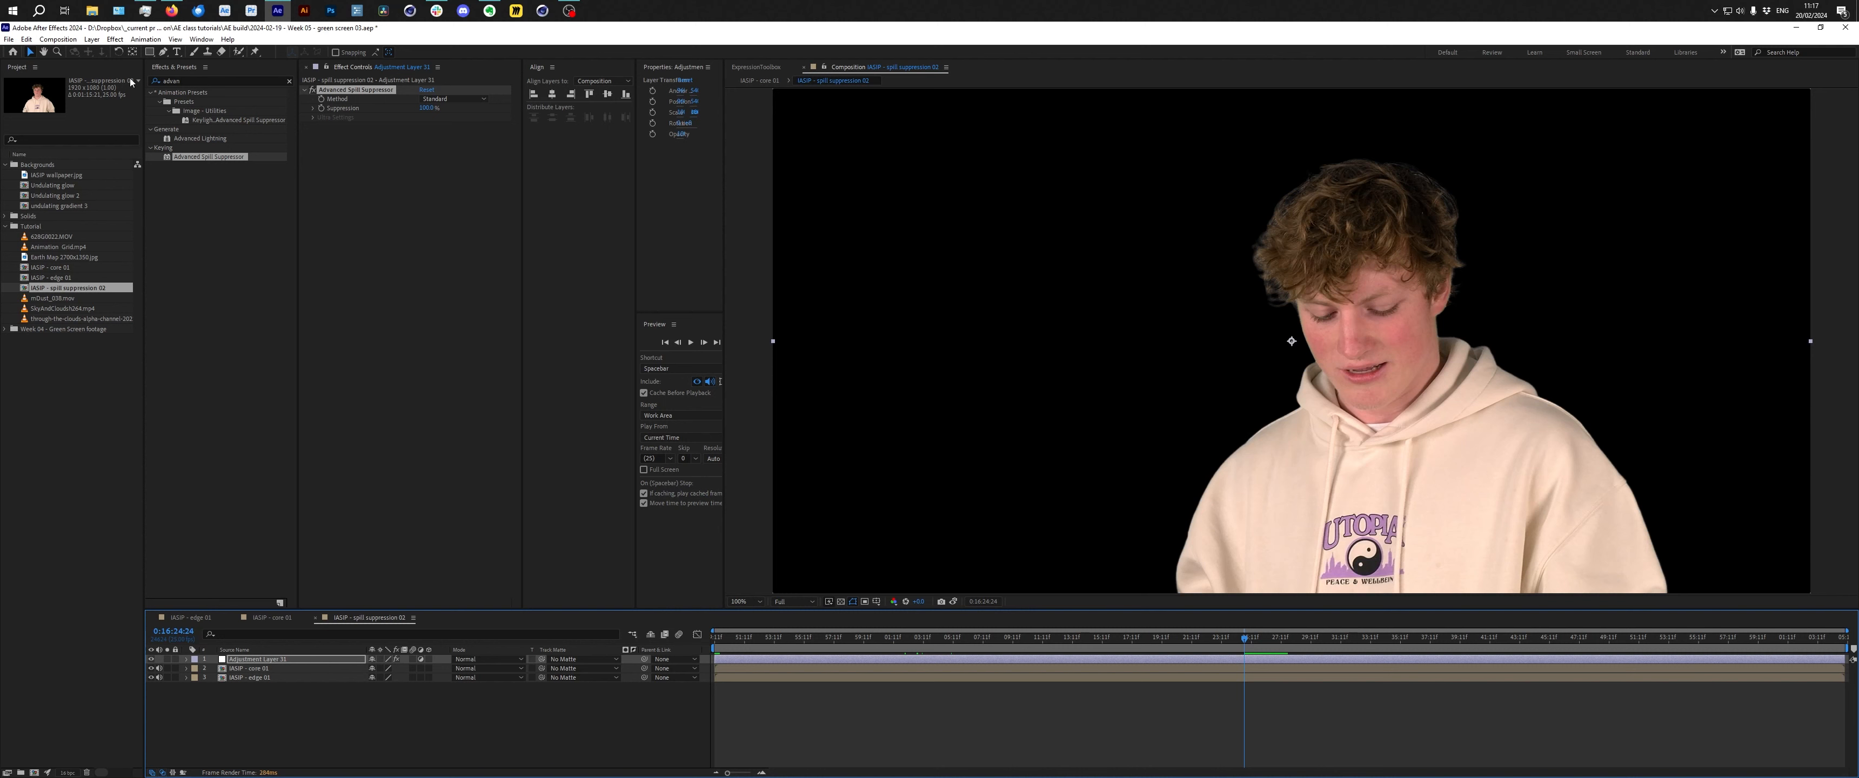
Nest the spill suppression 02 composition into a new composition named SKIP - main 01.
{"action": "left_click", "coordinate": [94, 290]}
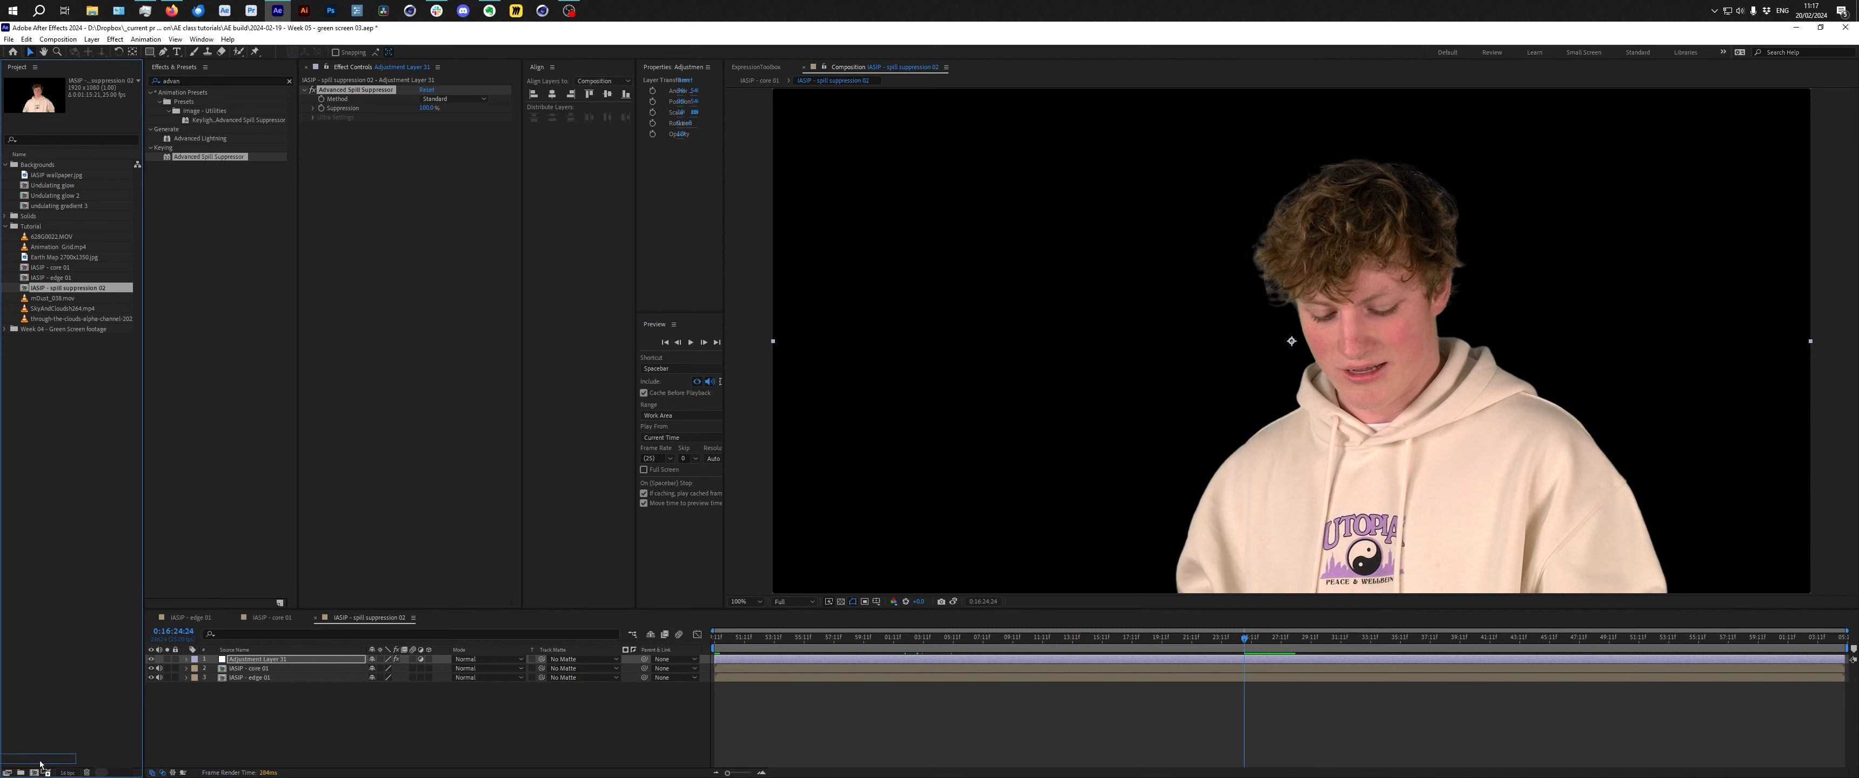
{"action": "left_click_drag", "start_coordinate": [36, 774], "coordinate": [34, 772]}
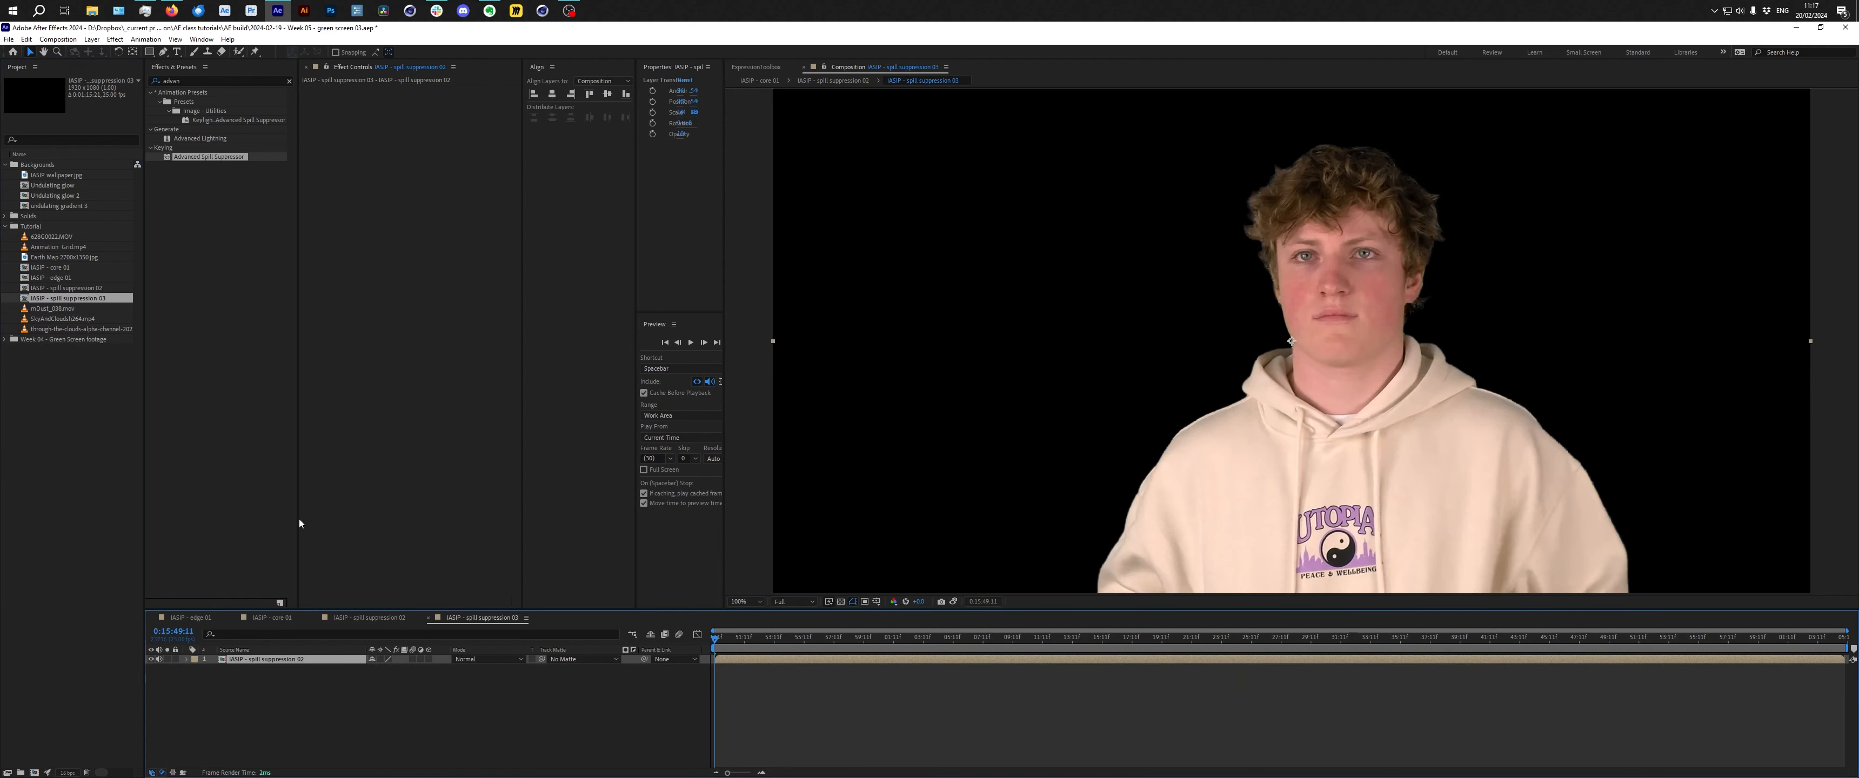
{"action": "left_click", "coordinate": [375, 700]}
{"action": "key", "text": "ctrl+k"}
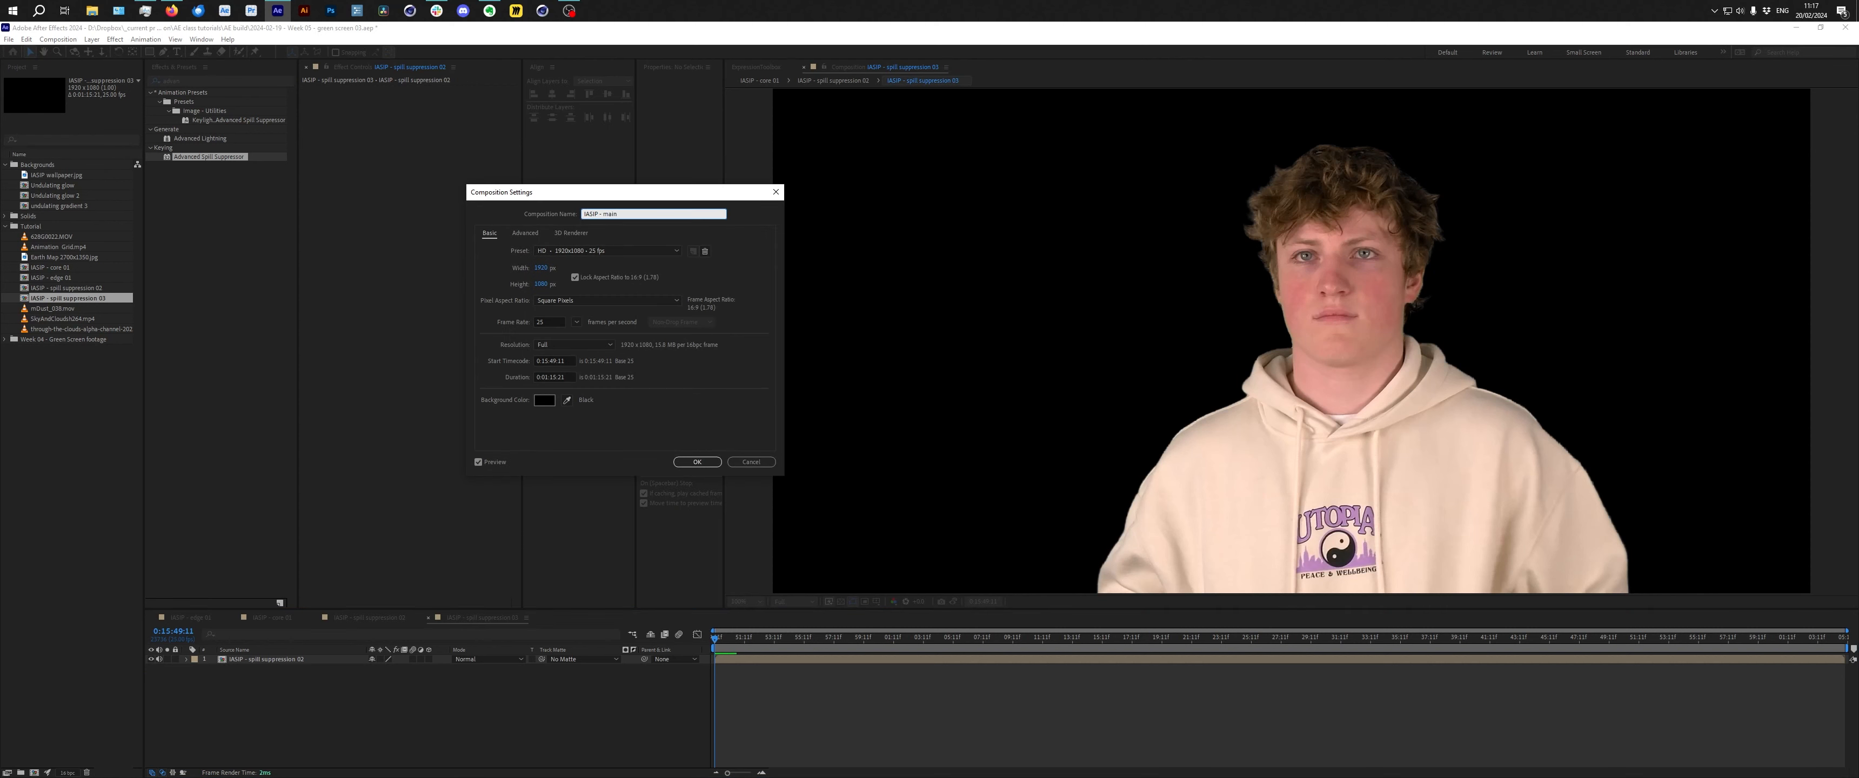
{"action": "key", "text": "Return"}
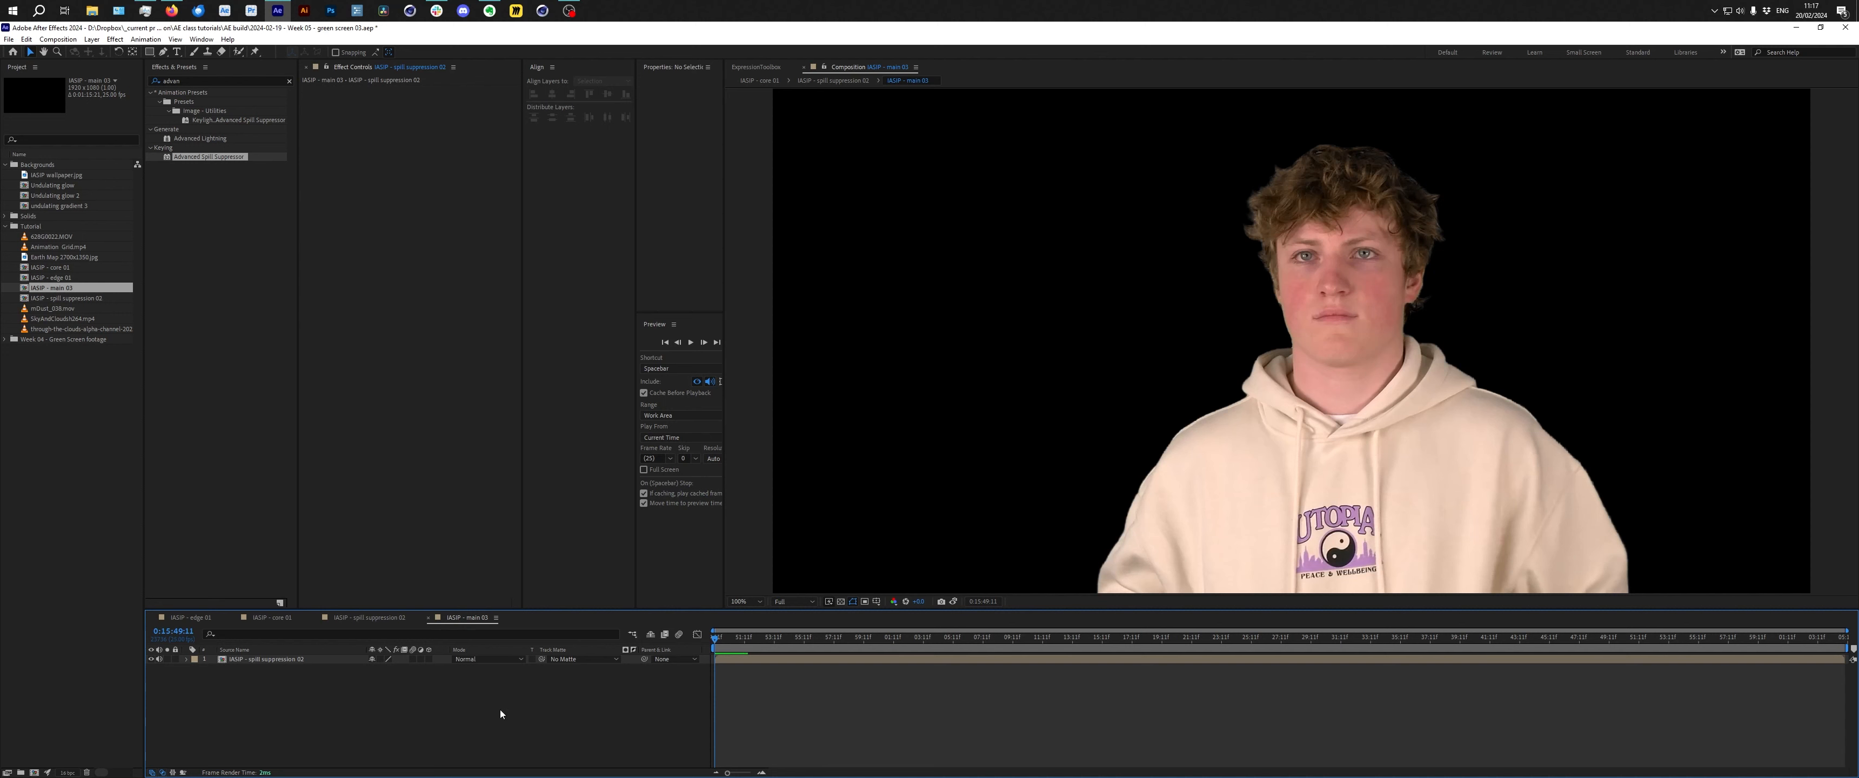
Open the composition mini flowchart and set its flow direction to left to right.
{"action": "key", "text": "Tab"}
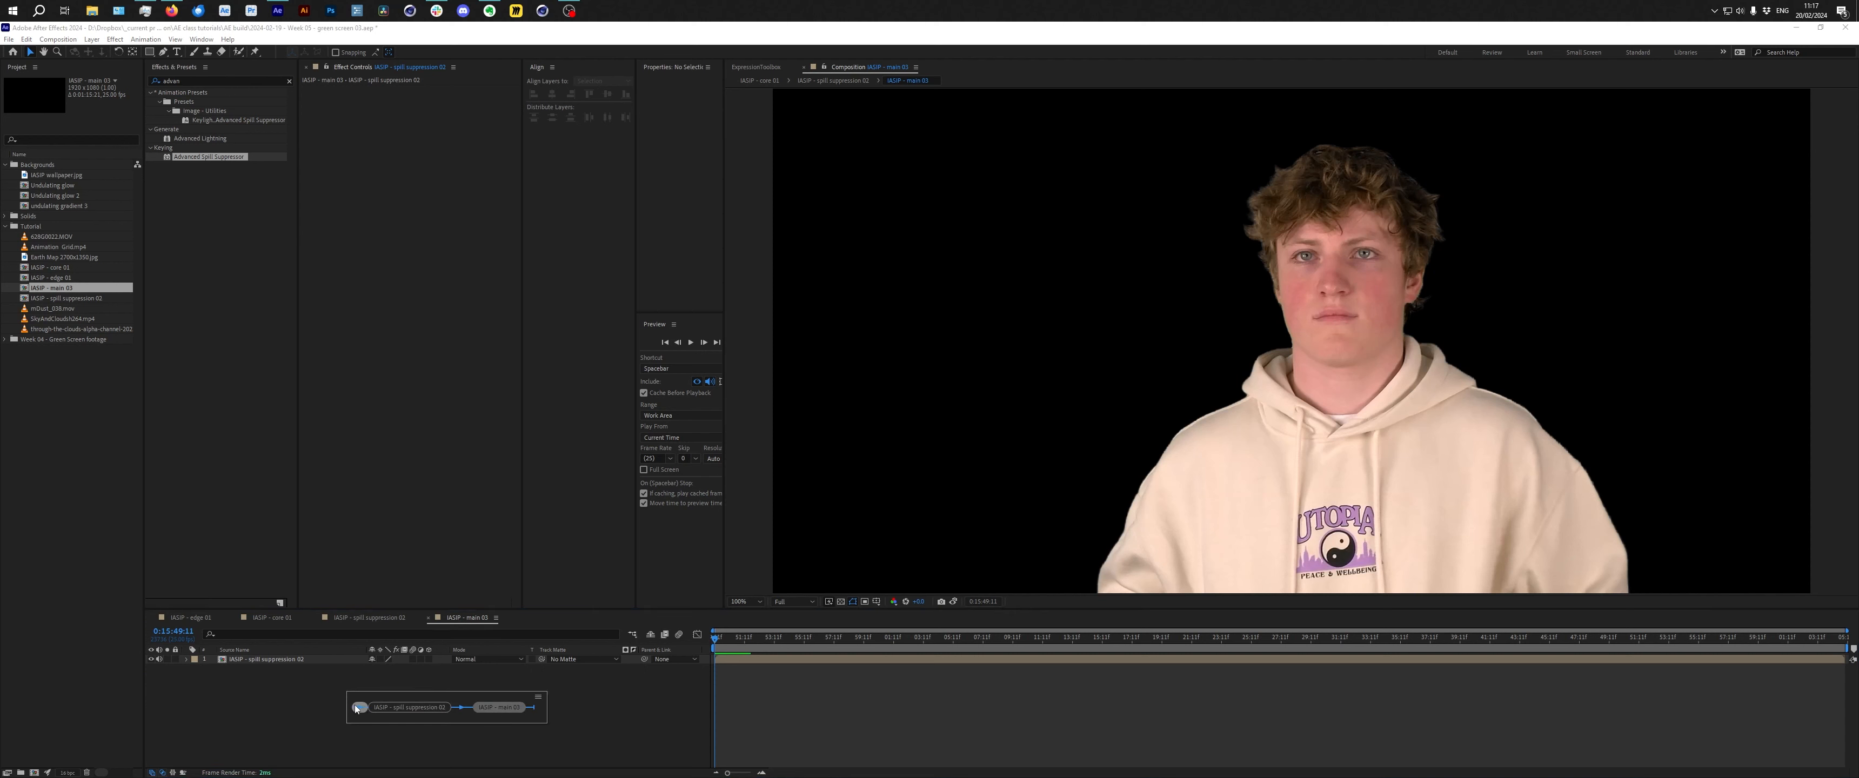
{"action": "left_click", "coordinate": [539, 697]}
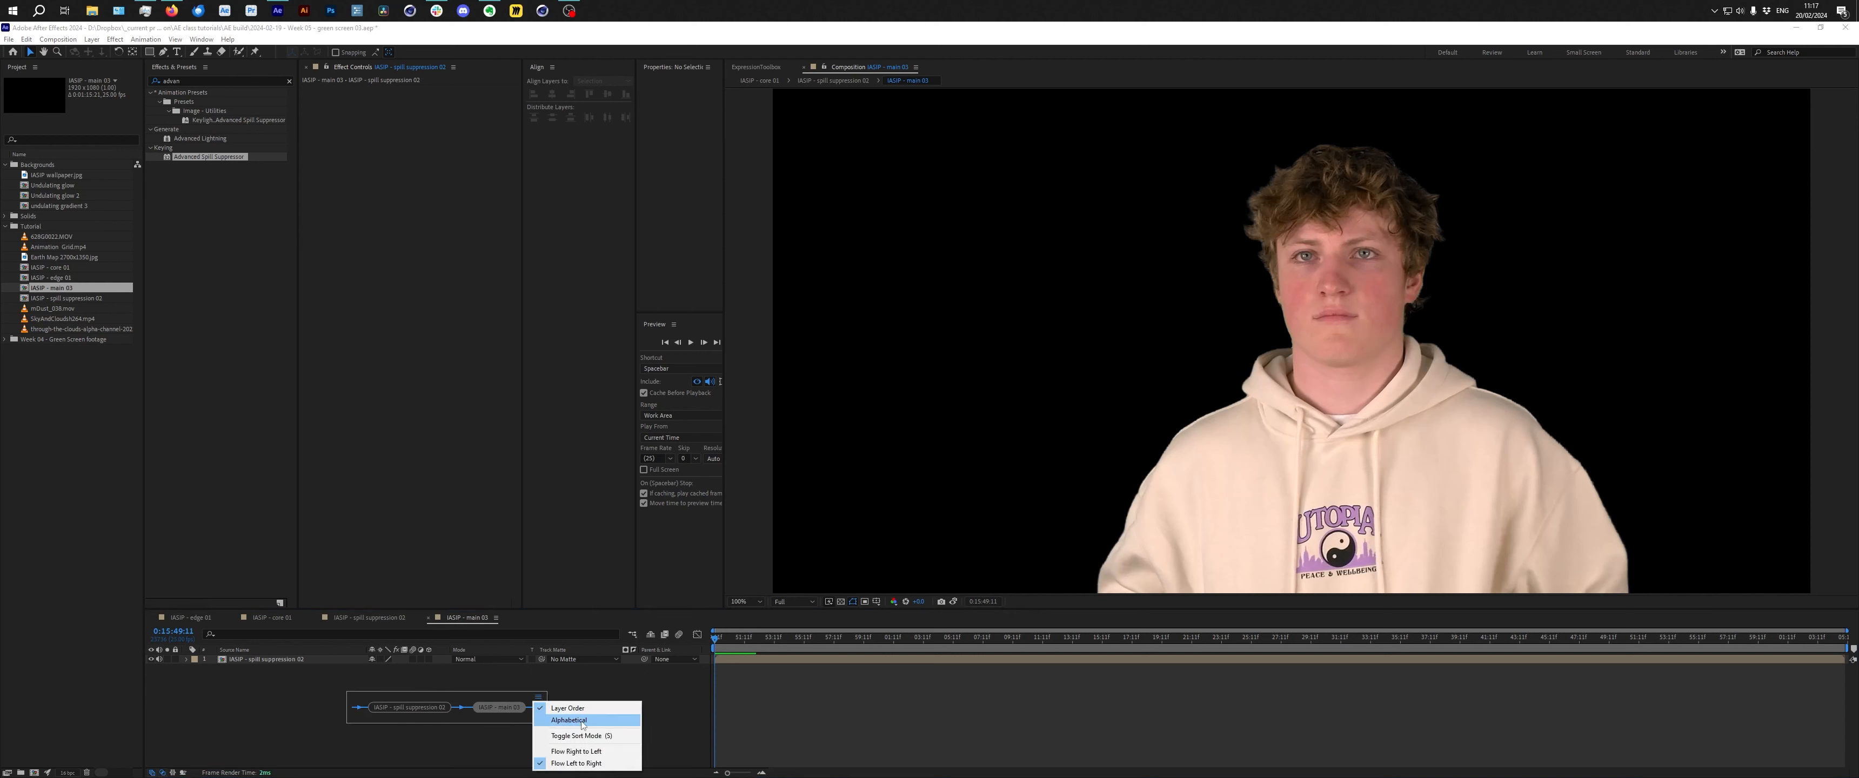
{"action": "left_click", "coordinate": [596, 752]}
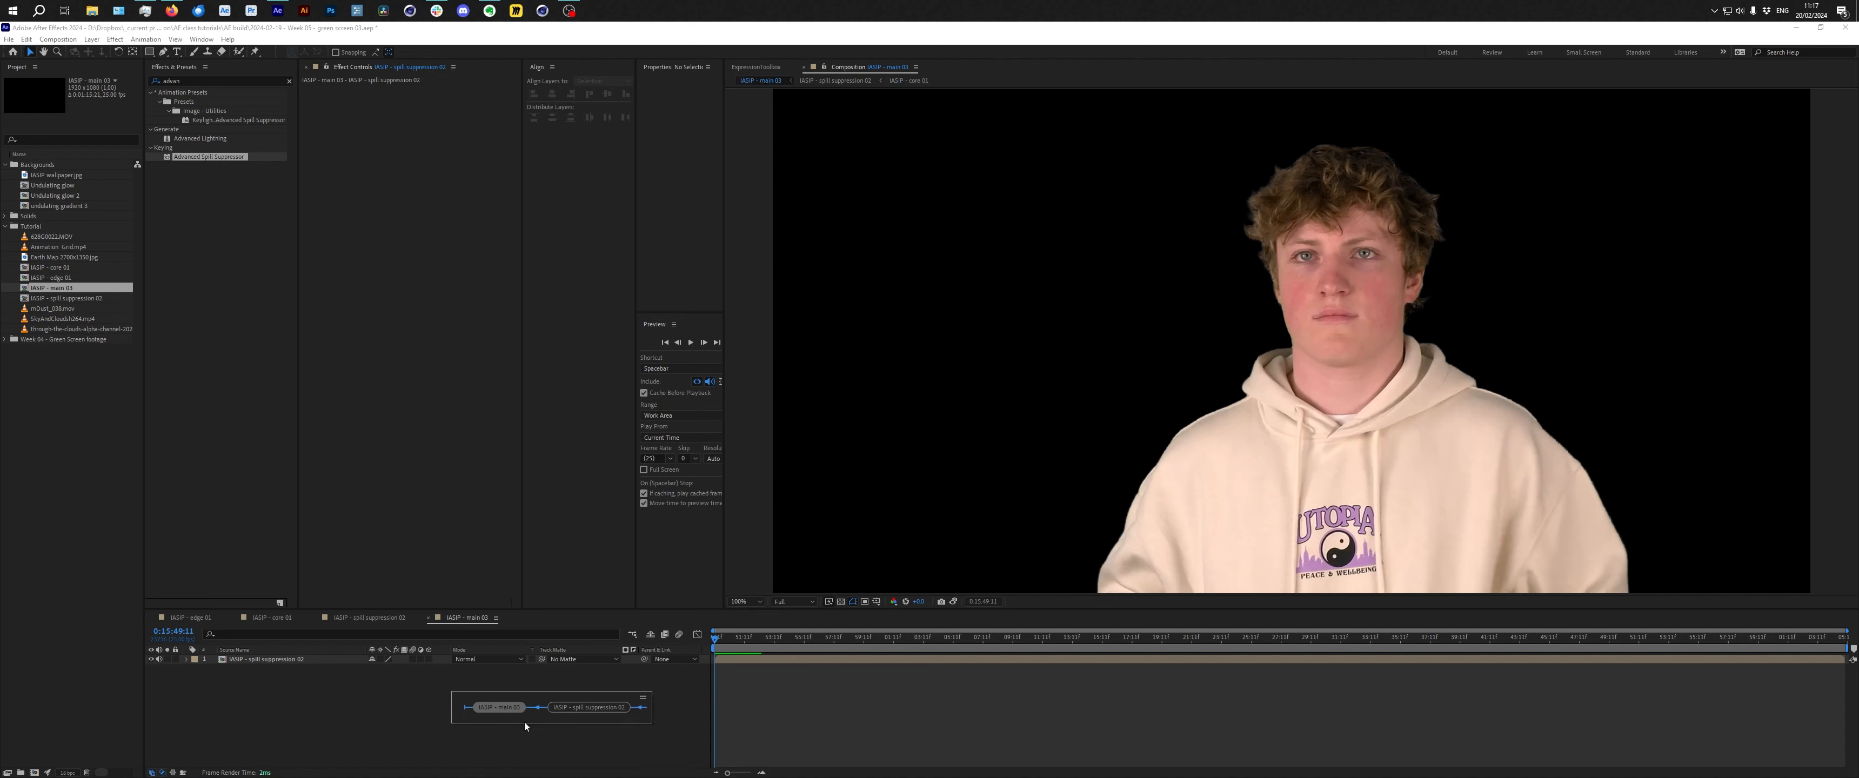
{"action": "left_click", "coordinate": [644, 698]}
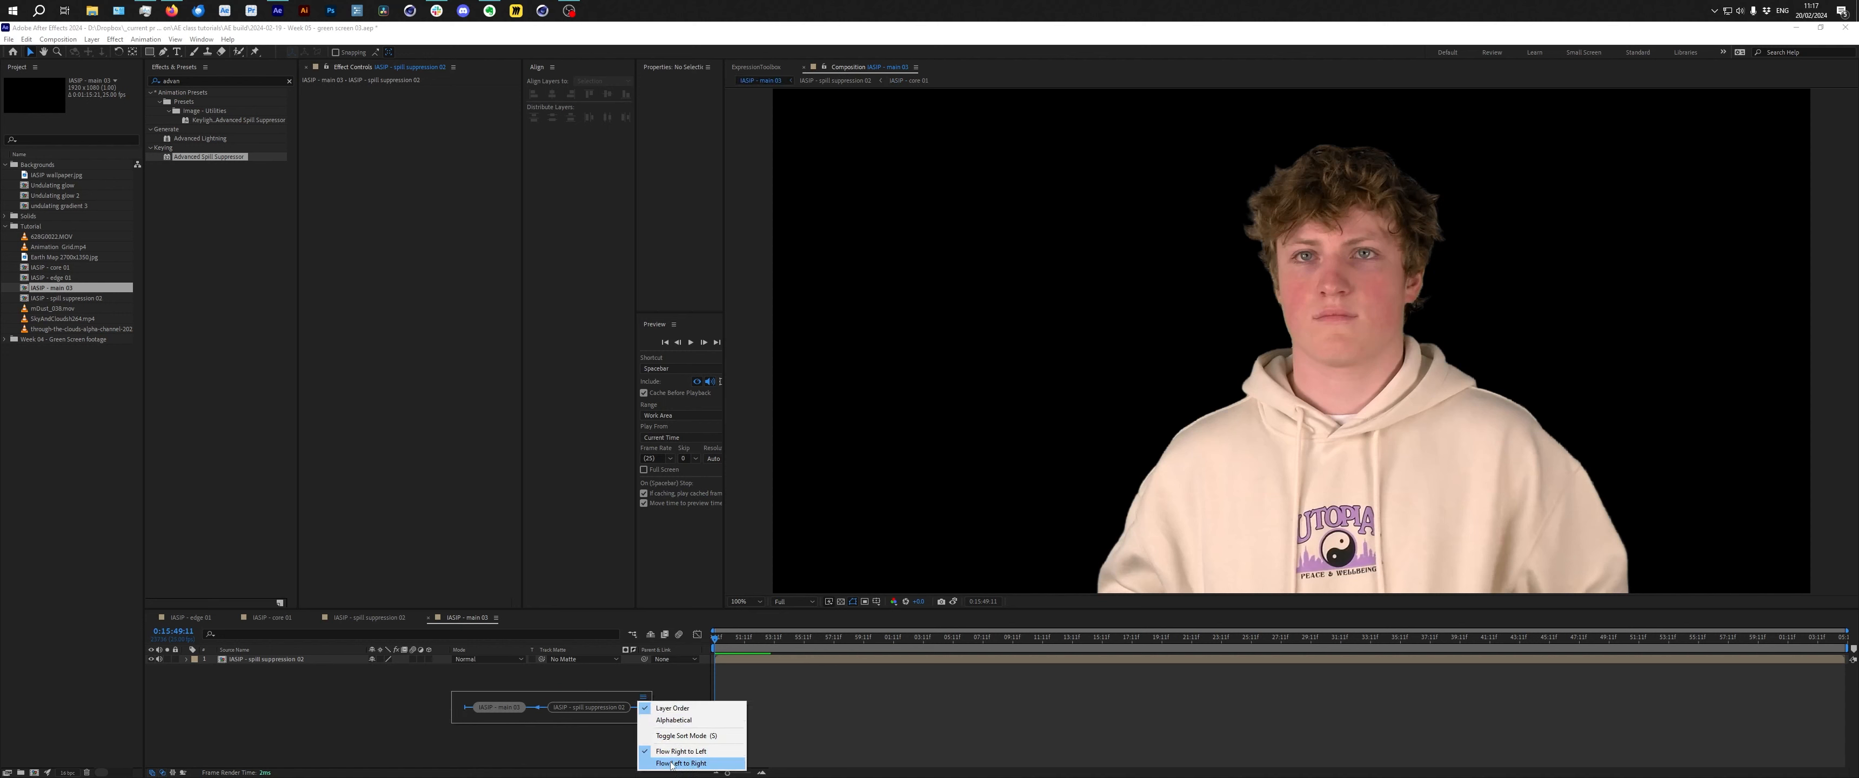
{"action": "left_click", "coordinate": [704, 766]}
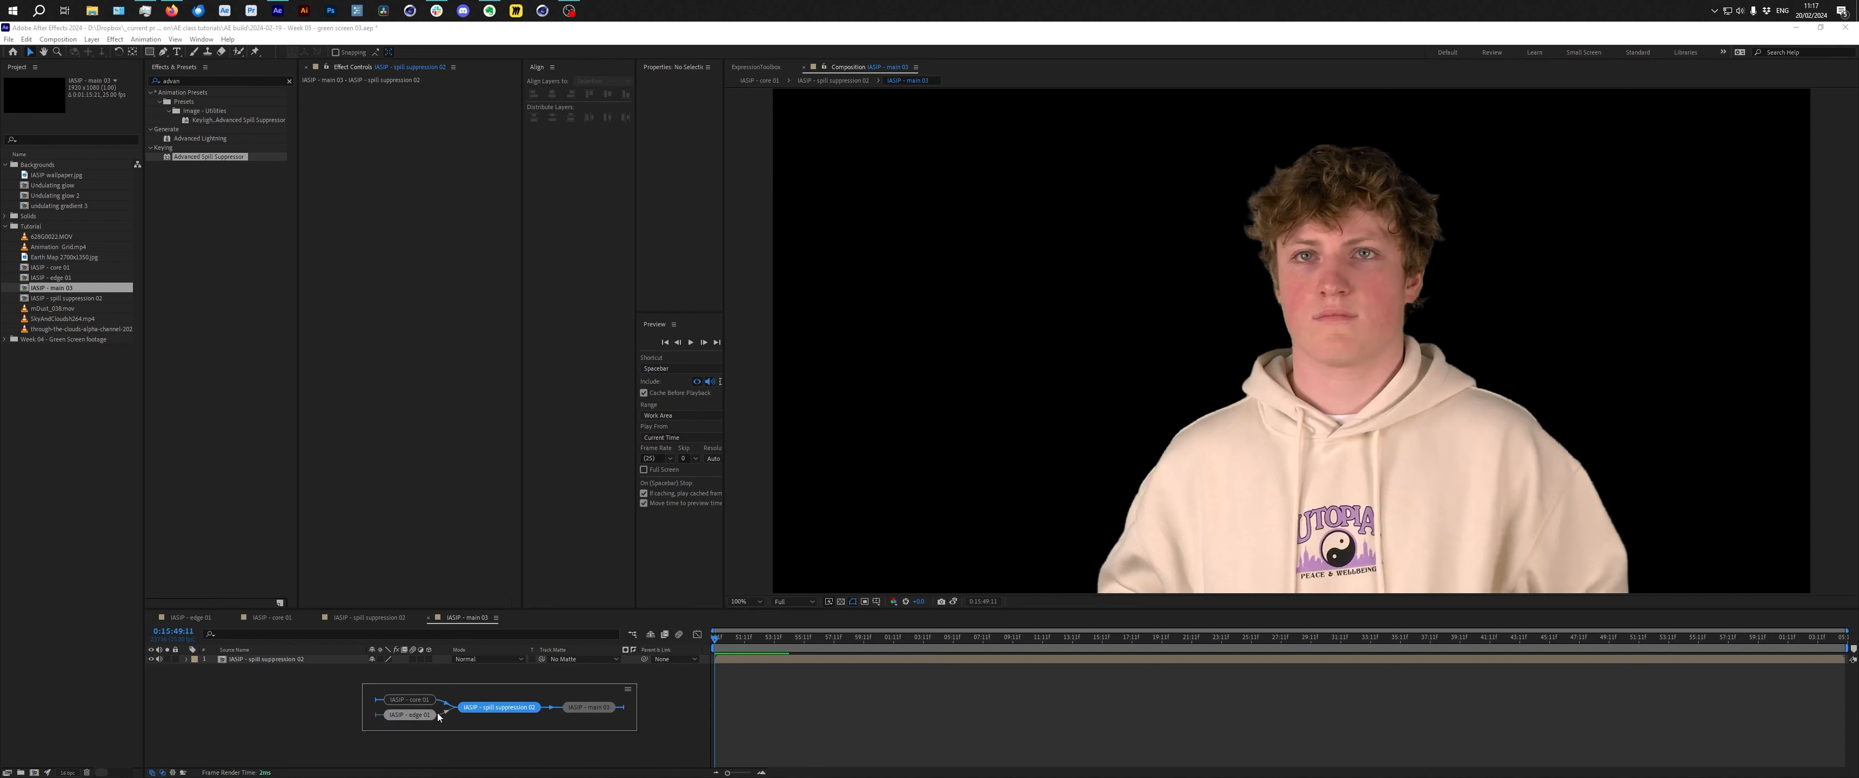
Navigate through the mini flowchart to open the core 01 composition.
{"action": "left_click", "coordinate": [596, 706]}
{"action": "key", "text": "Tab"}
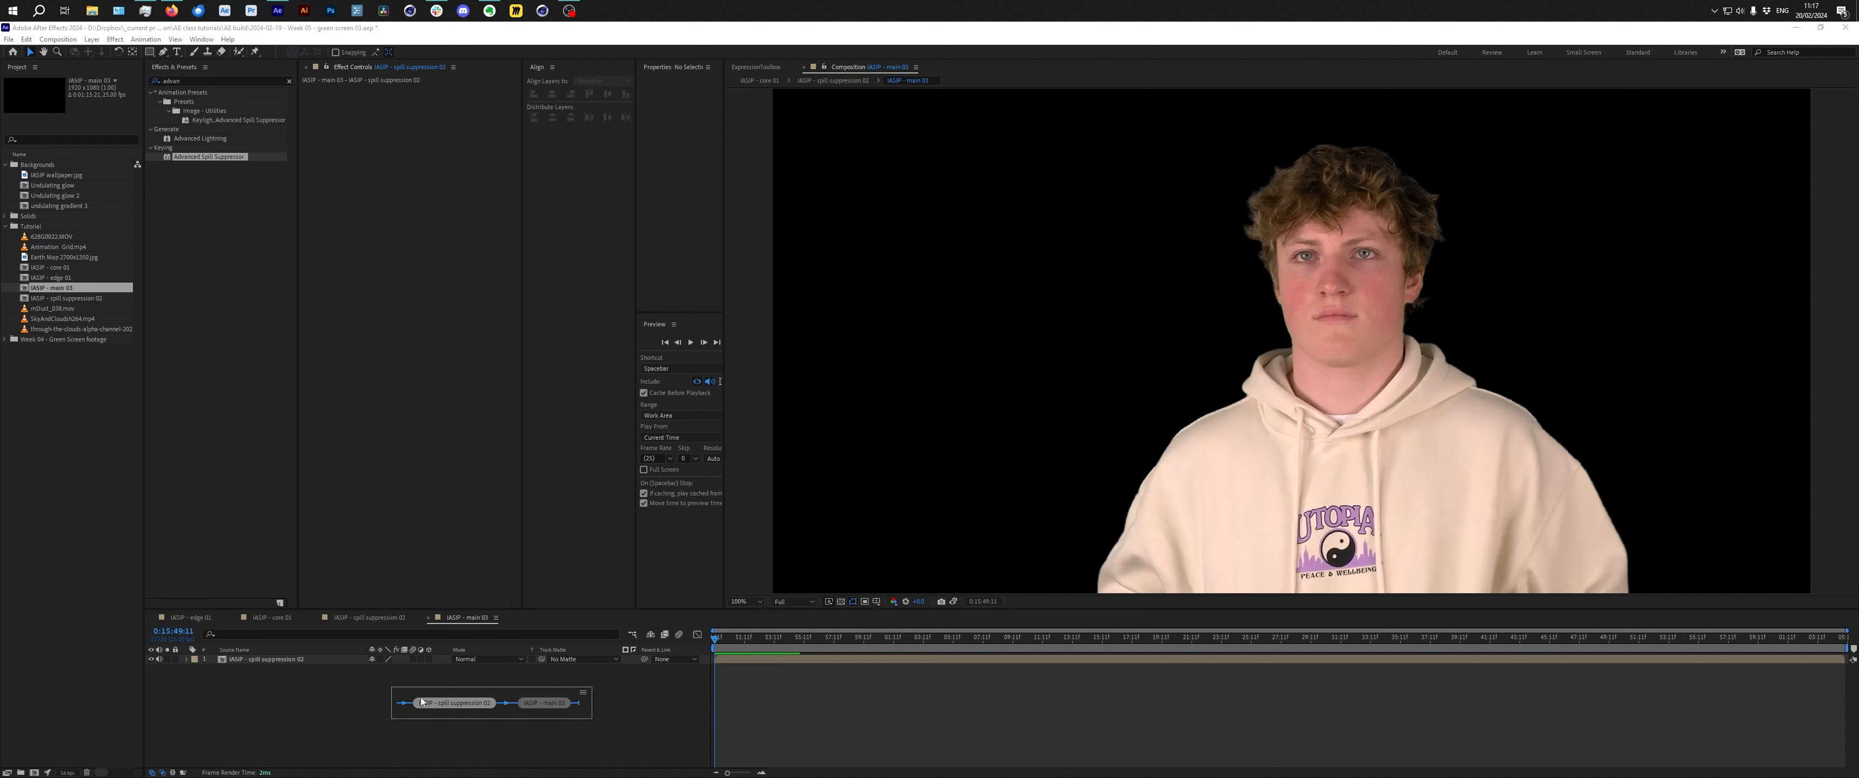
{"action": "left_click", "coordinate": [405, 704]}
{"action": "left_click", "coordinate": [449, 696]}
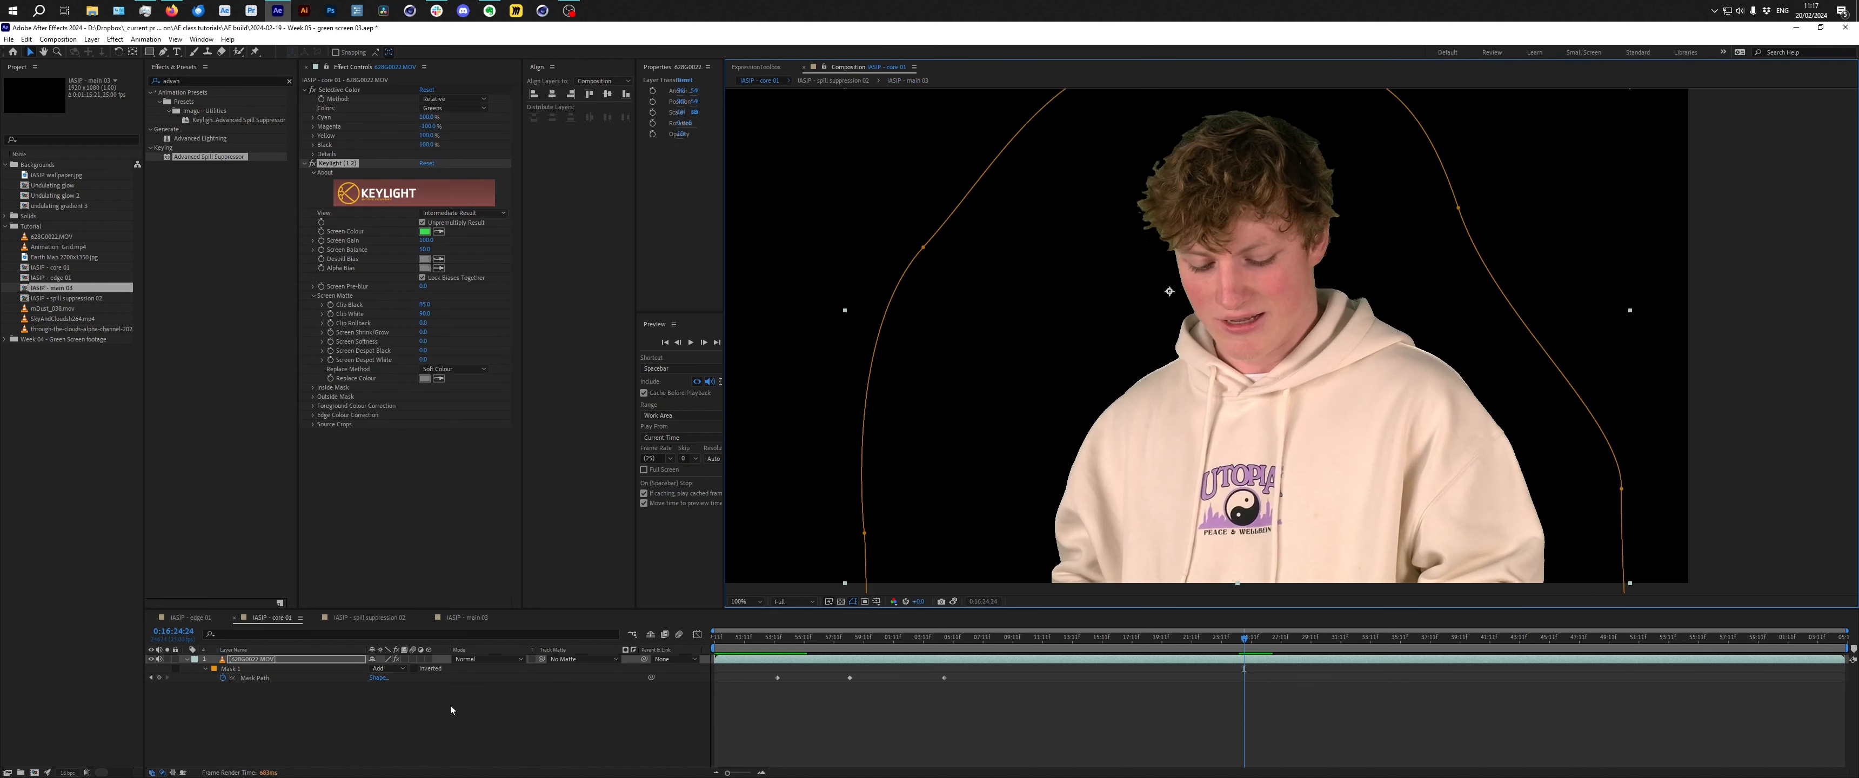
{"action": "left_click", "coordinate": [595, 710]}
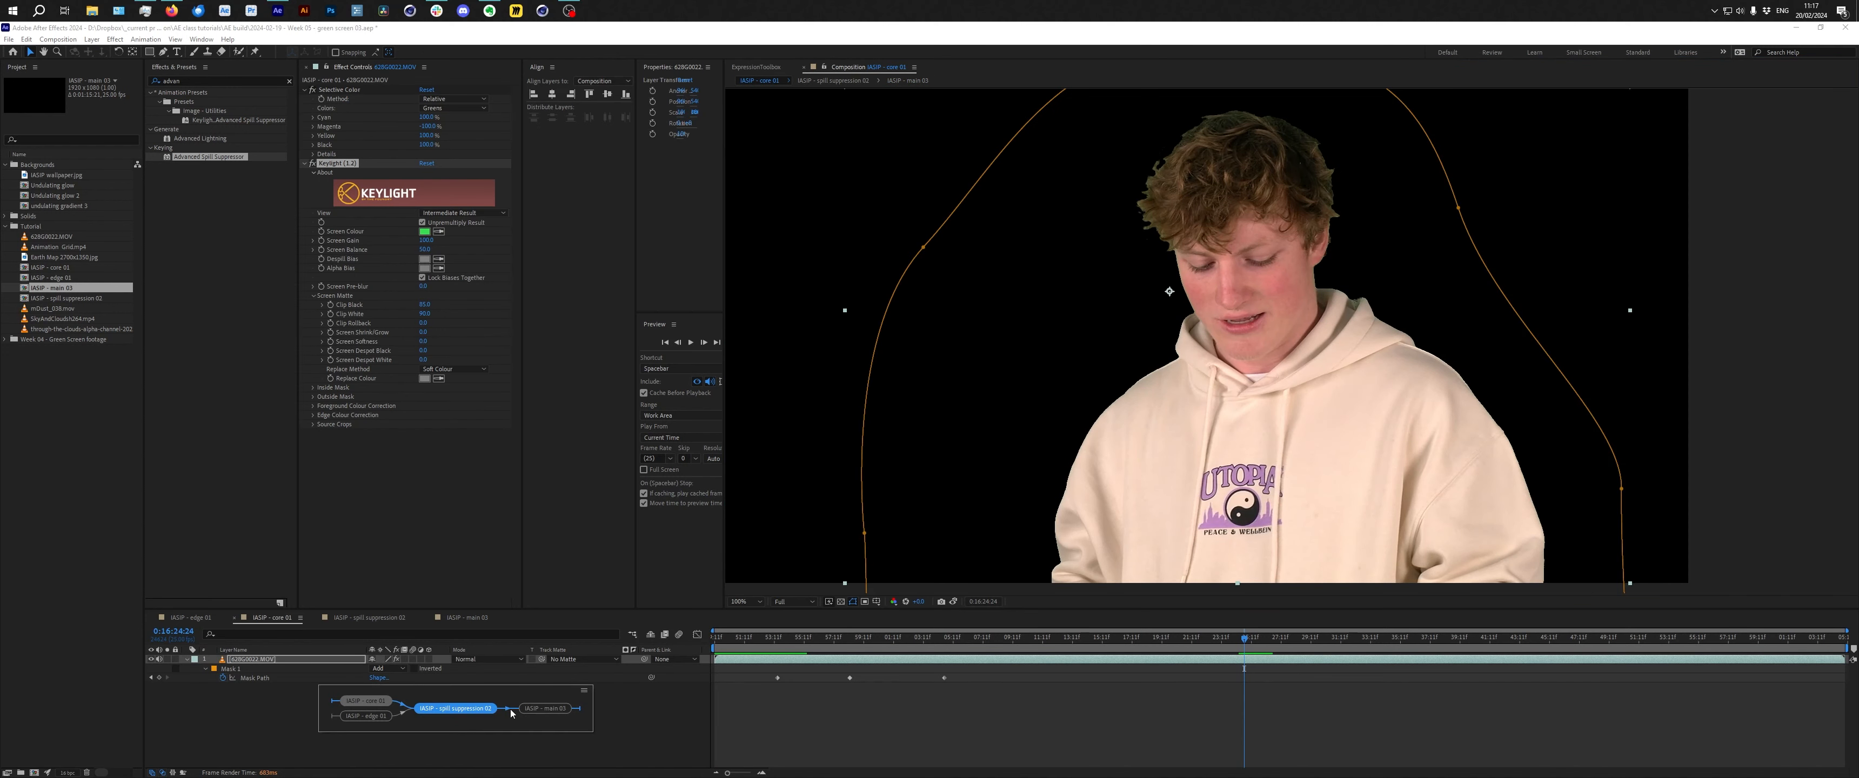
Open the SKIP - main 01 composition and add the skyhead clouds footage as a background layer beneath the keyed layer.
{"action": "left_click", "coordinate": [545, 708]}
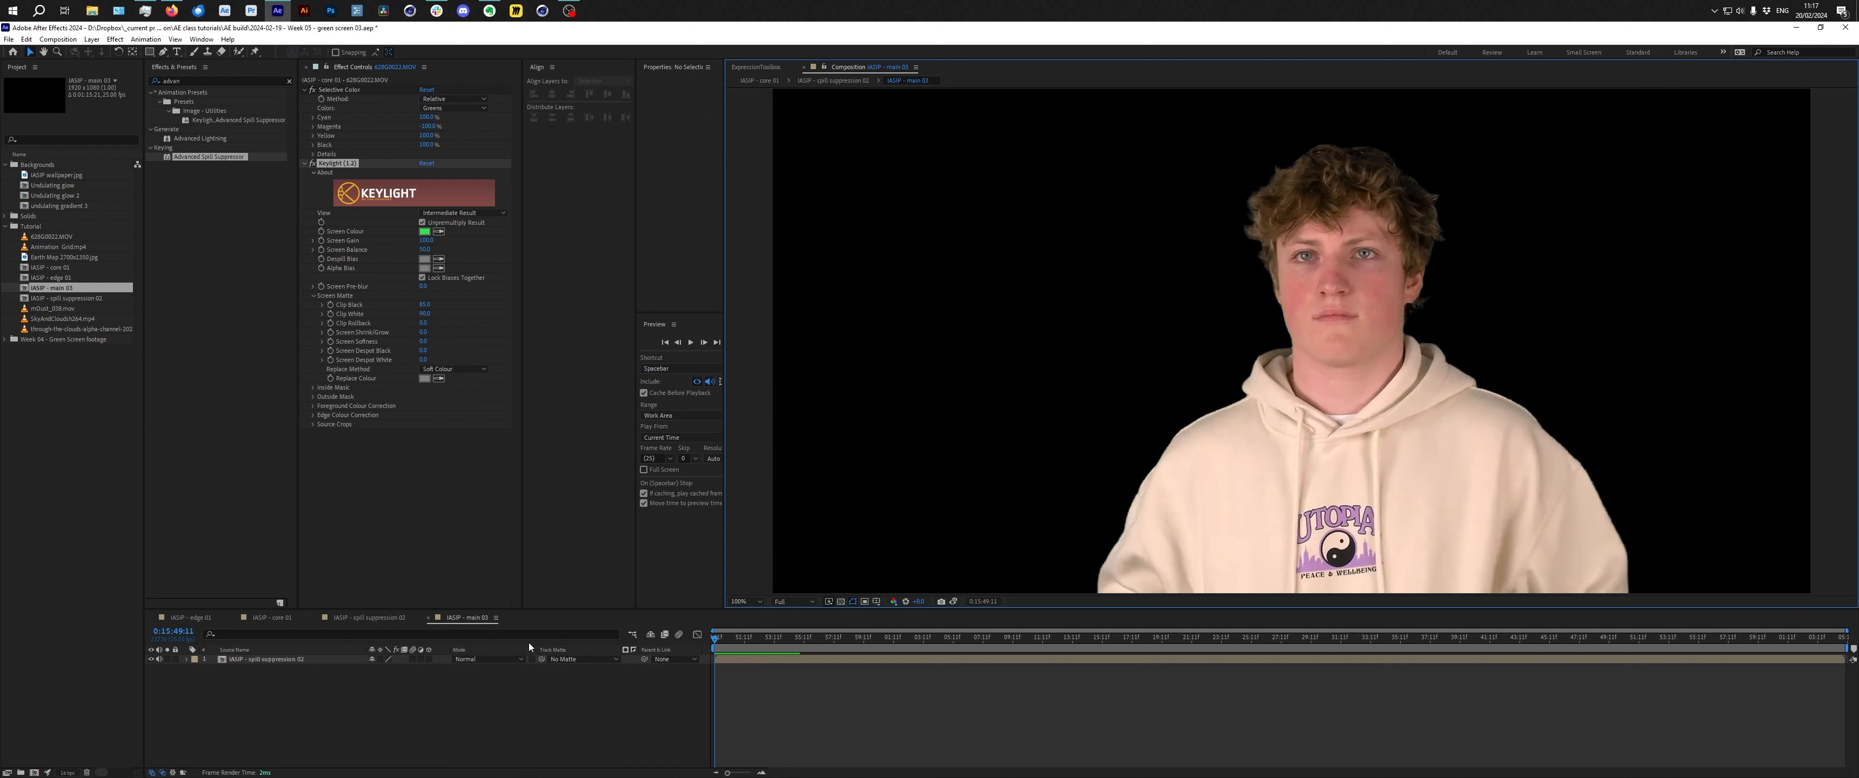
{"action": "left_click", "coordinate": [429, 689]}
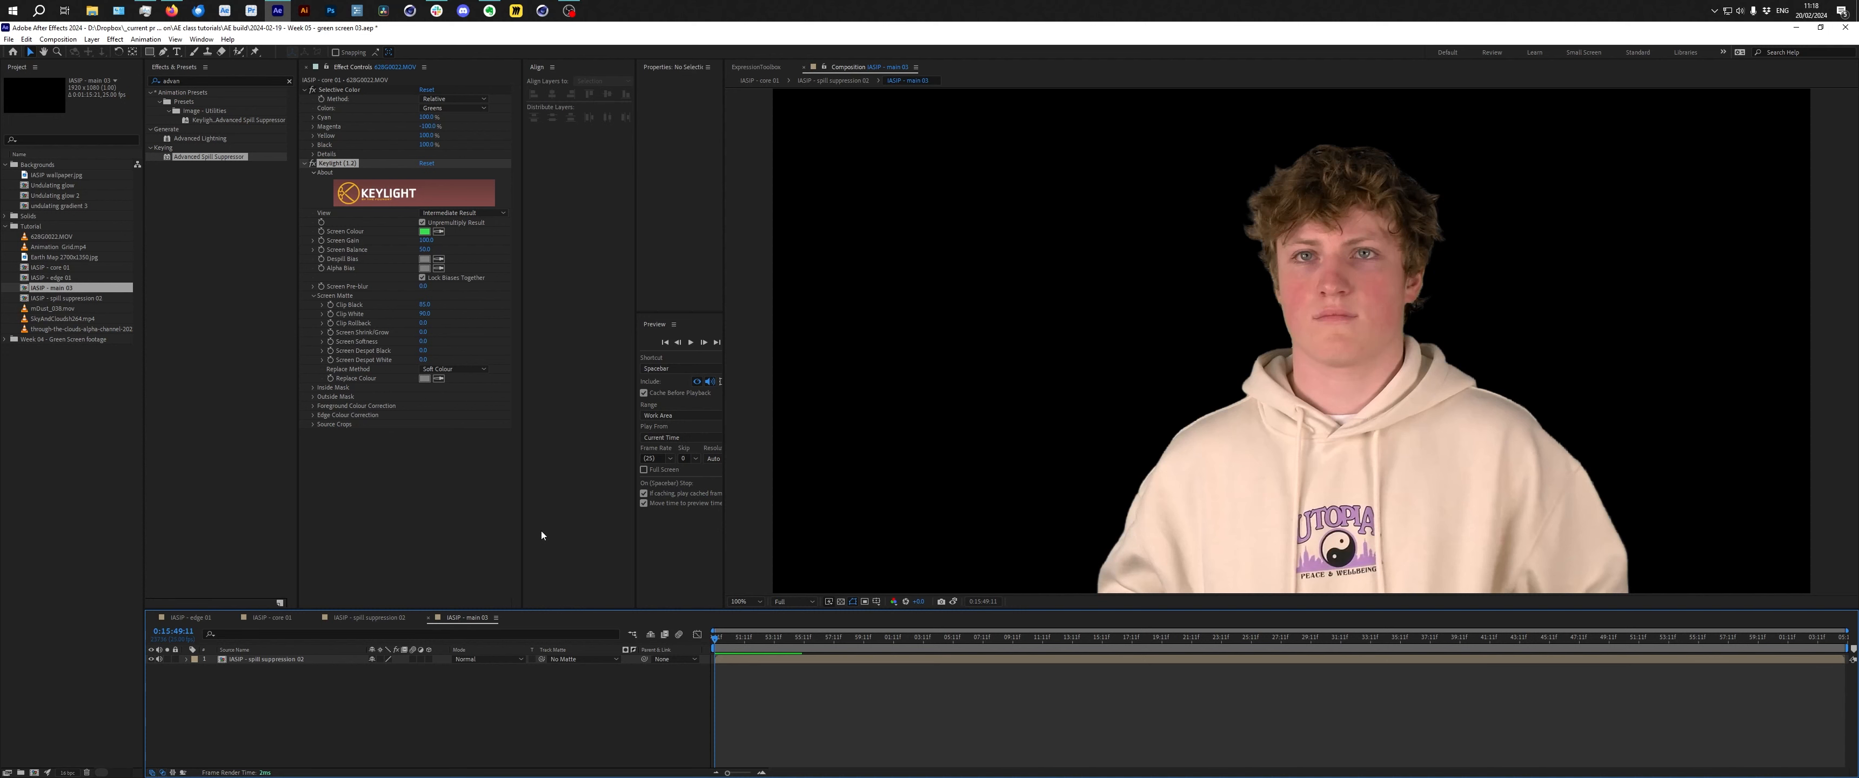
{"action": "left_click_drag", "start_coordinate": [65, 257], "coordinate": [485, 750]}
{"action": "left_click_drag", "start_coordinate": [54, 318], "coordinate": [349, 666]}
{"action": "left_click", "coordinate": [83, 256]}
{"action": "left_click", "coordinate": [82, 250]}
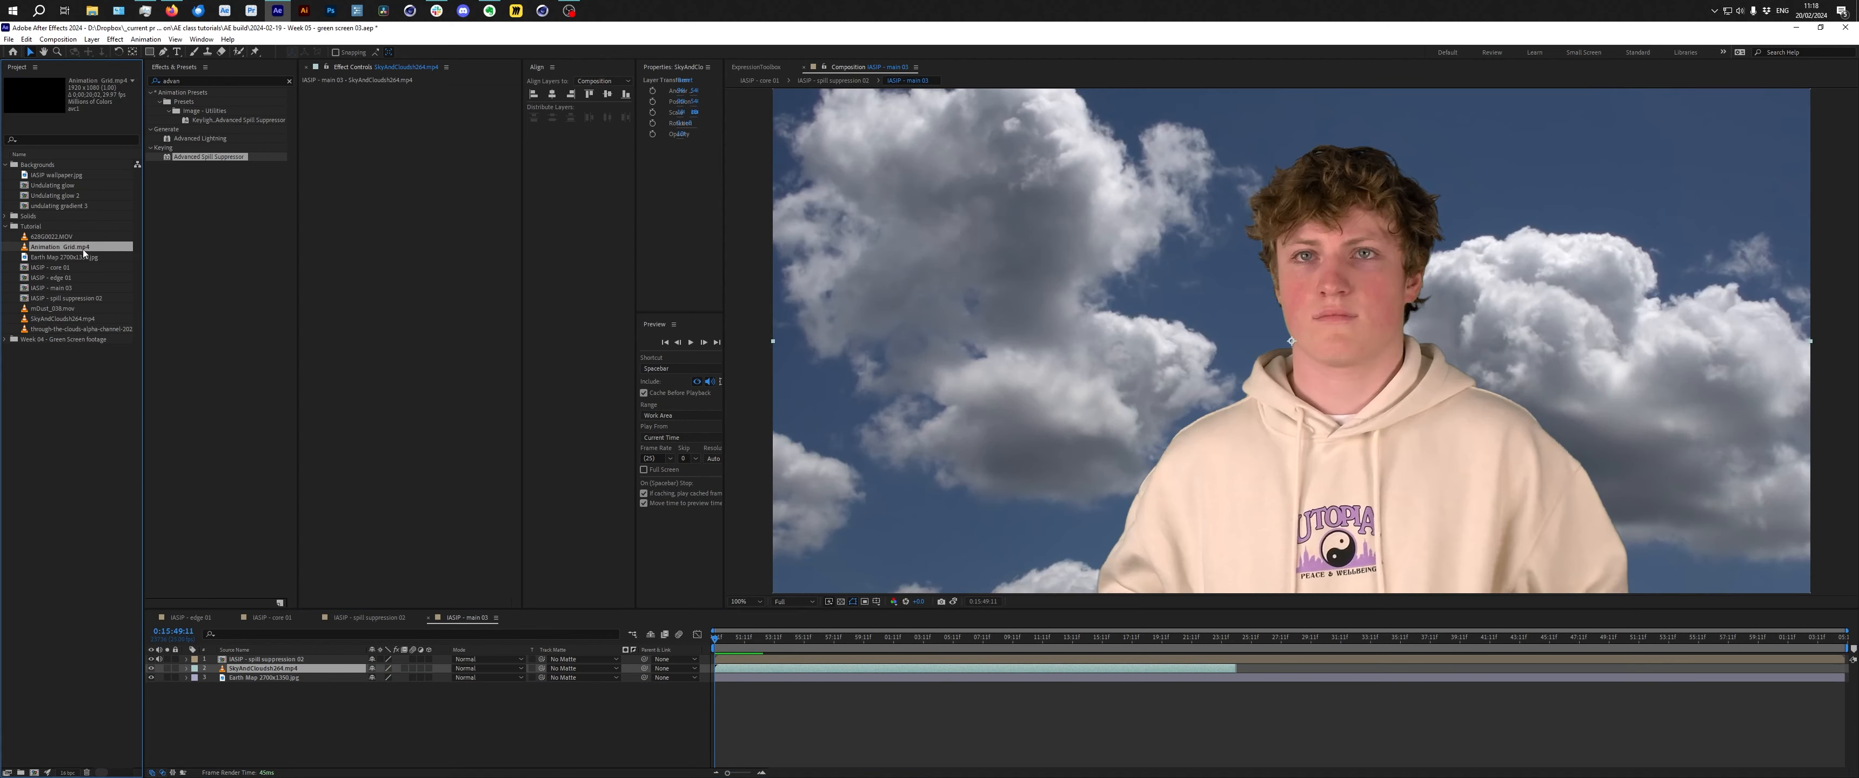
Add the Animation gradient and the IASIP wallpaper.jpg image as background layers below the keyed layer.
{"action": "left_click_drag", "start_coordinate": [83, 250], "coordinate": [339, 664]}
{"action": "left_click_drag", "start_coordinate": [773, 645], "coordinate": [878, 693]}
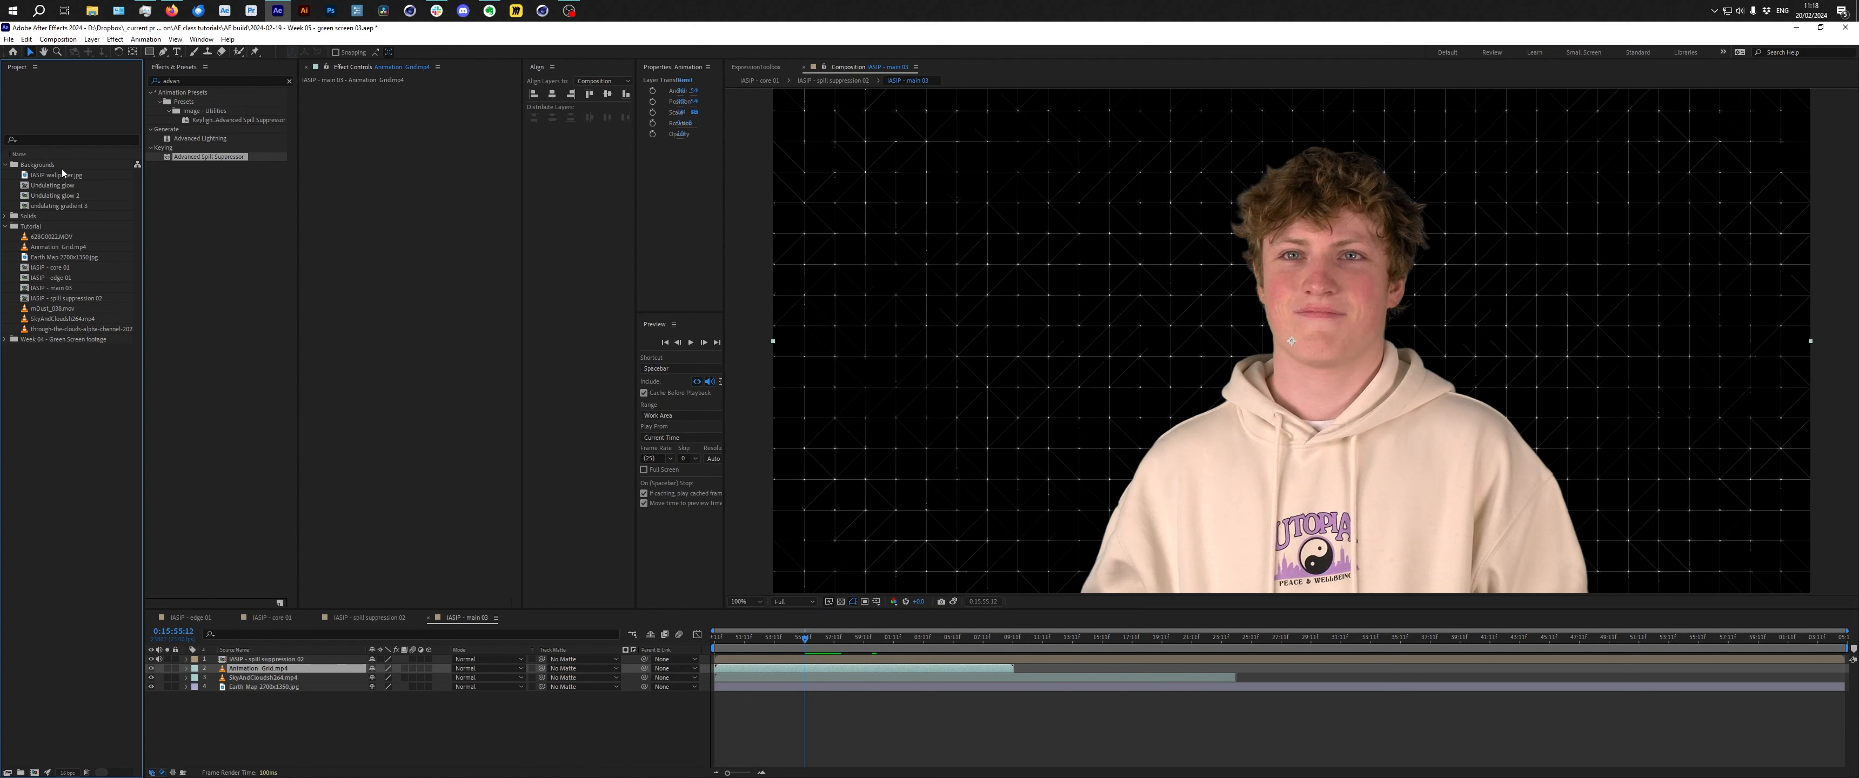
{"action": "left_click_drag", "start_coordinate": [63, 174], "coordinate": [333, 673]}
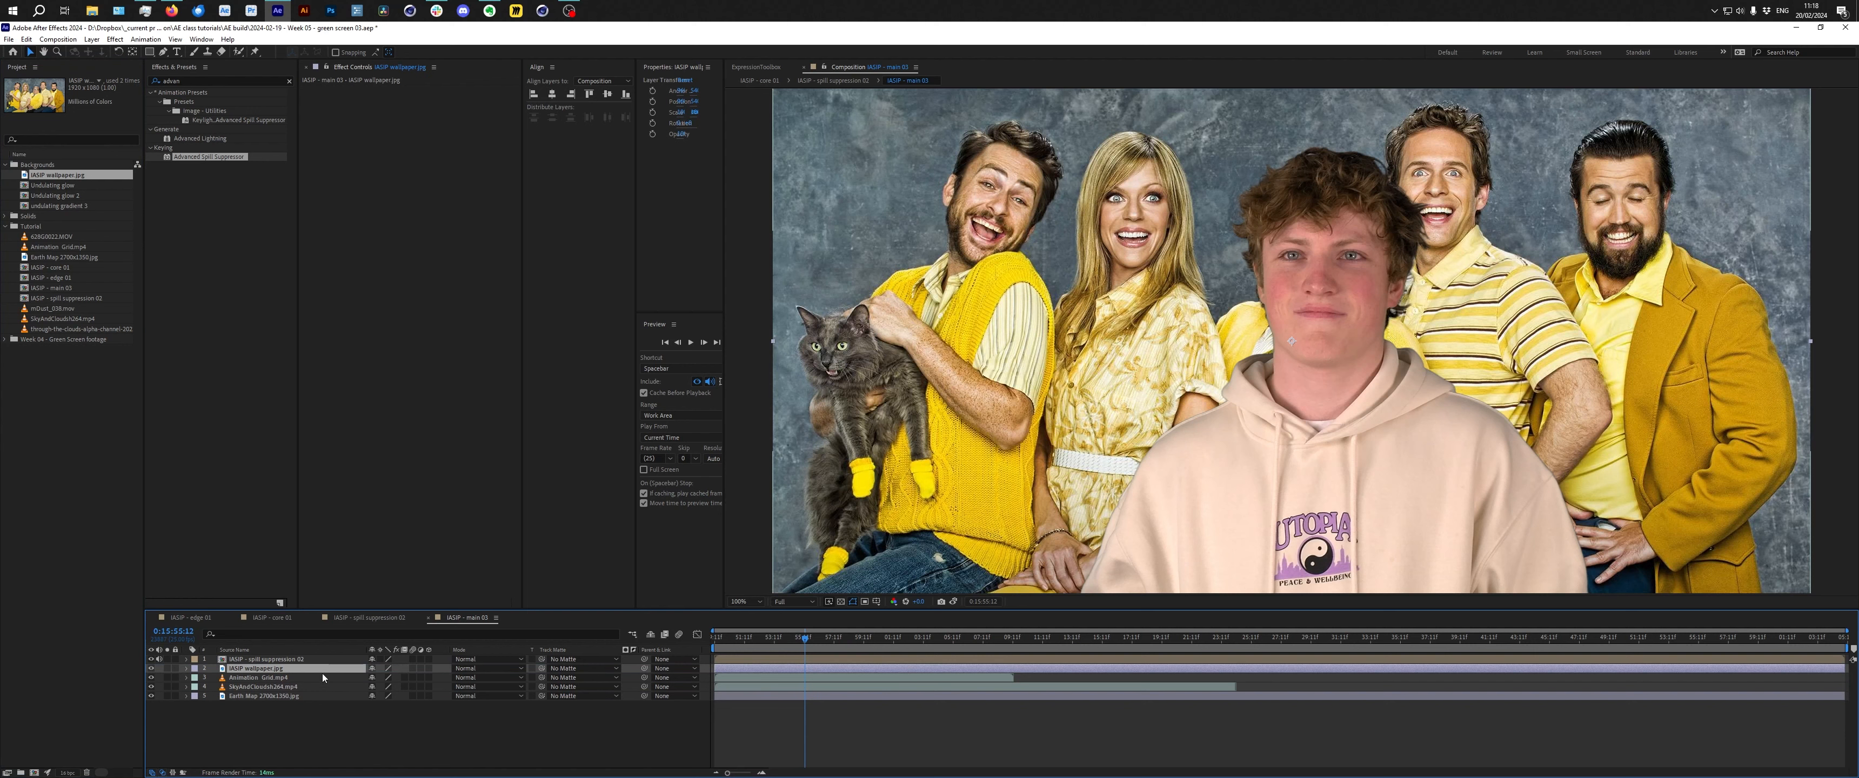
Try applying Fast Box Blur from the effects search to the keyed spill suppression layer, then undo it.
{"action": "left_click", "coordinate": [213, 80]}
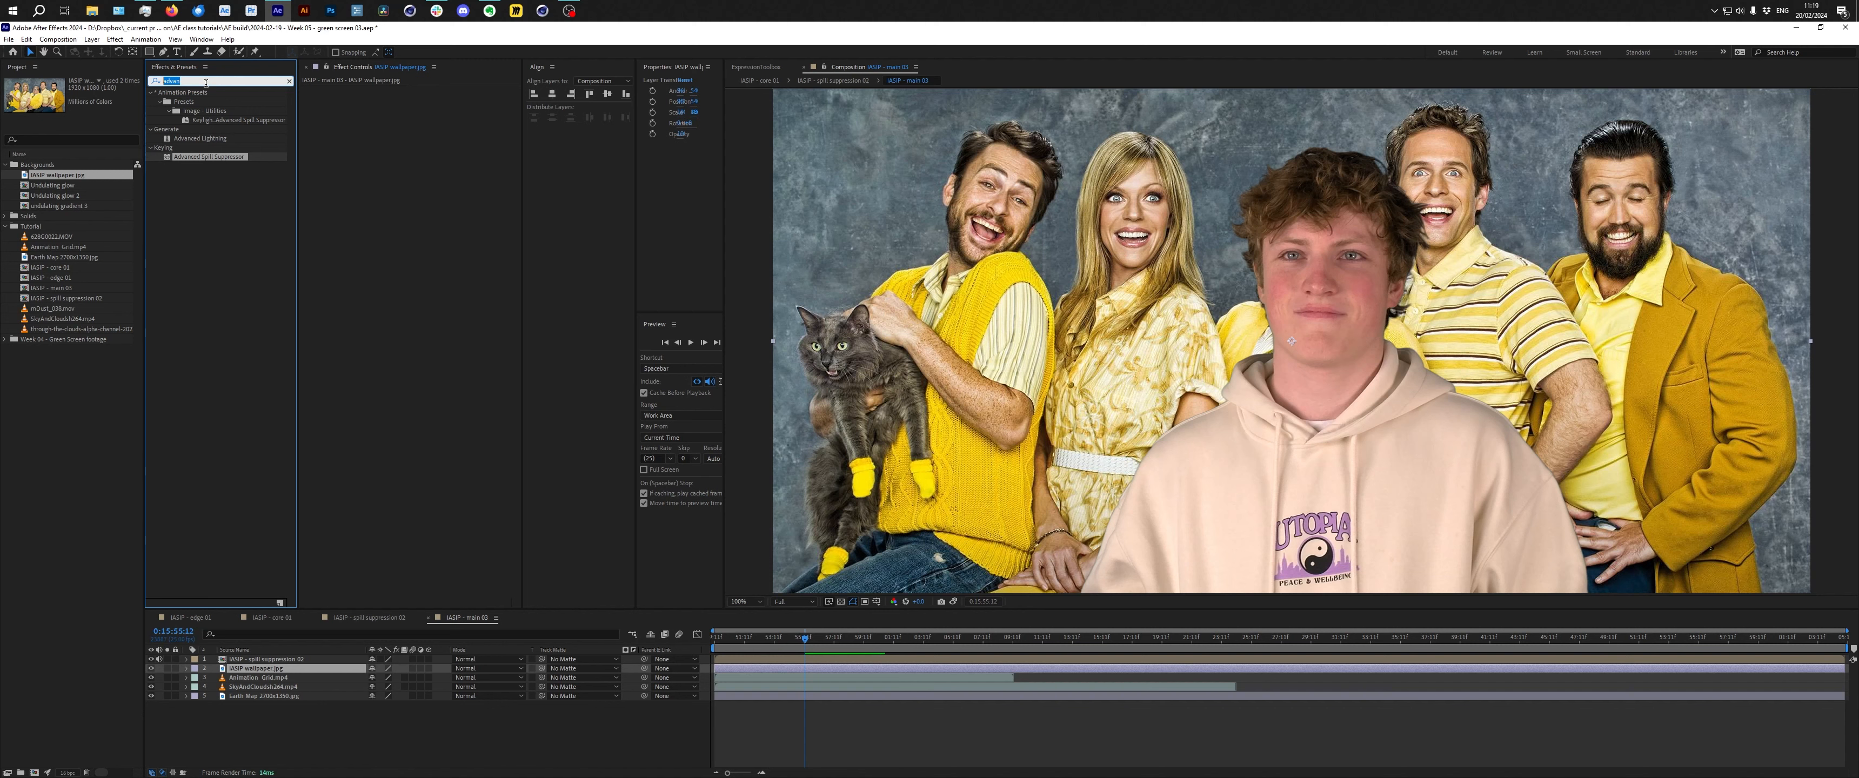
{"action": "type", "text": "fast"}
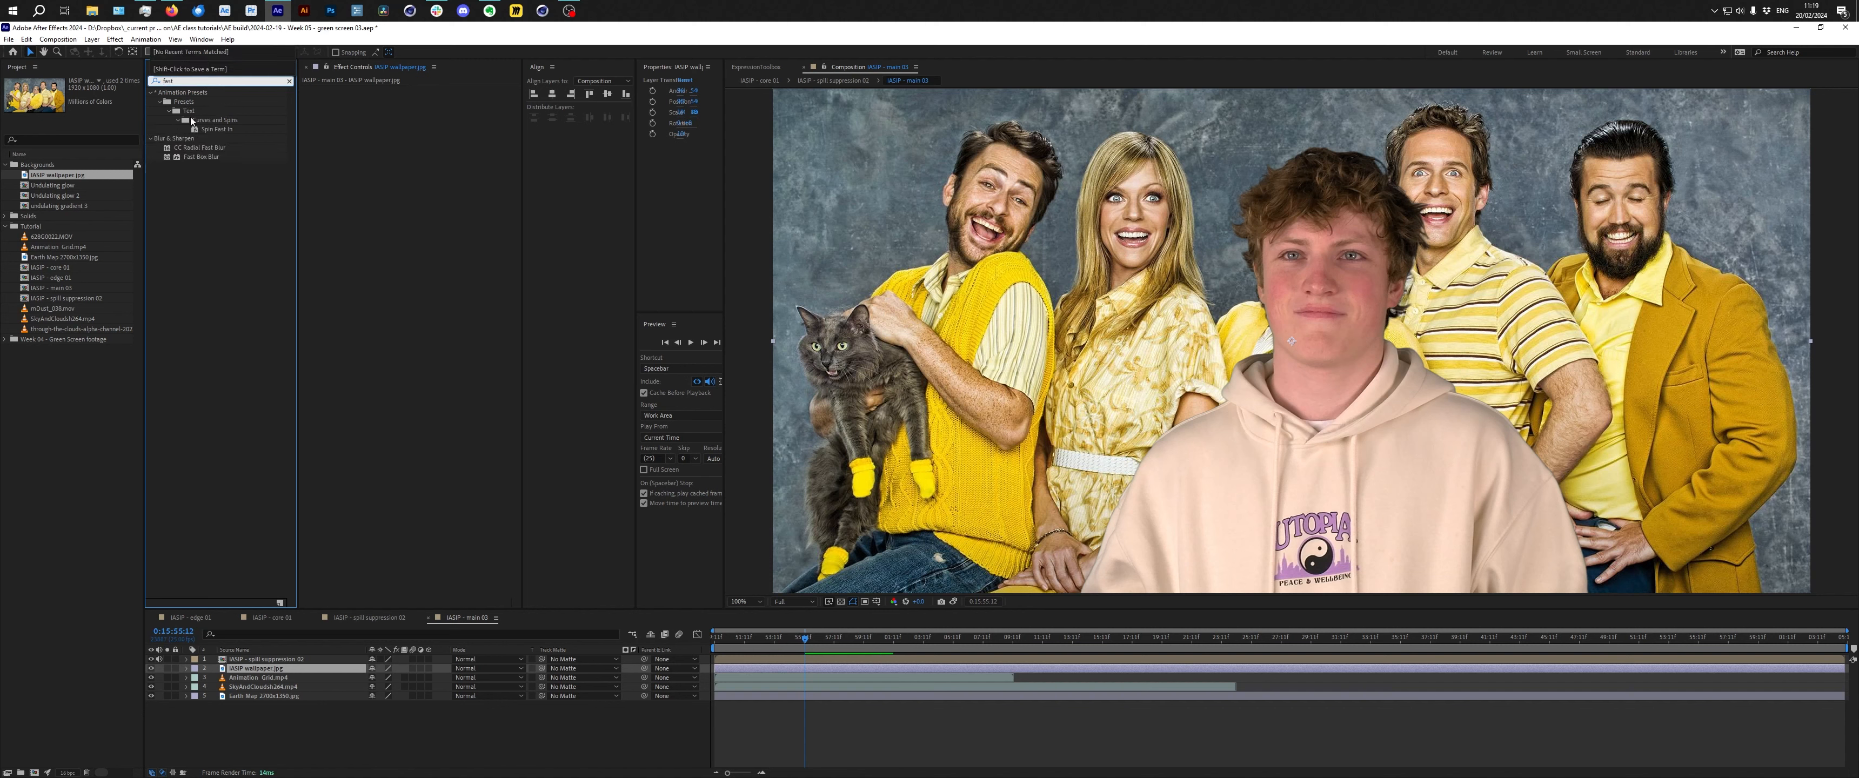
{"action": "left_click", "coordinate": [207, 157]}
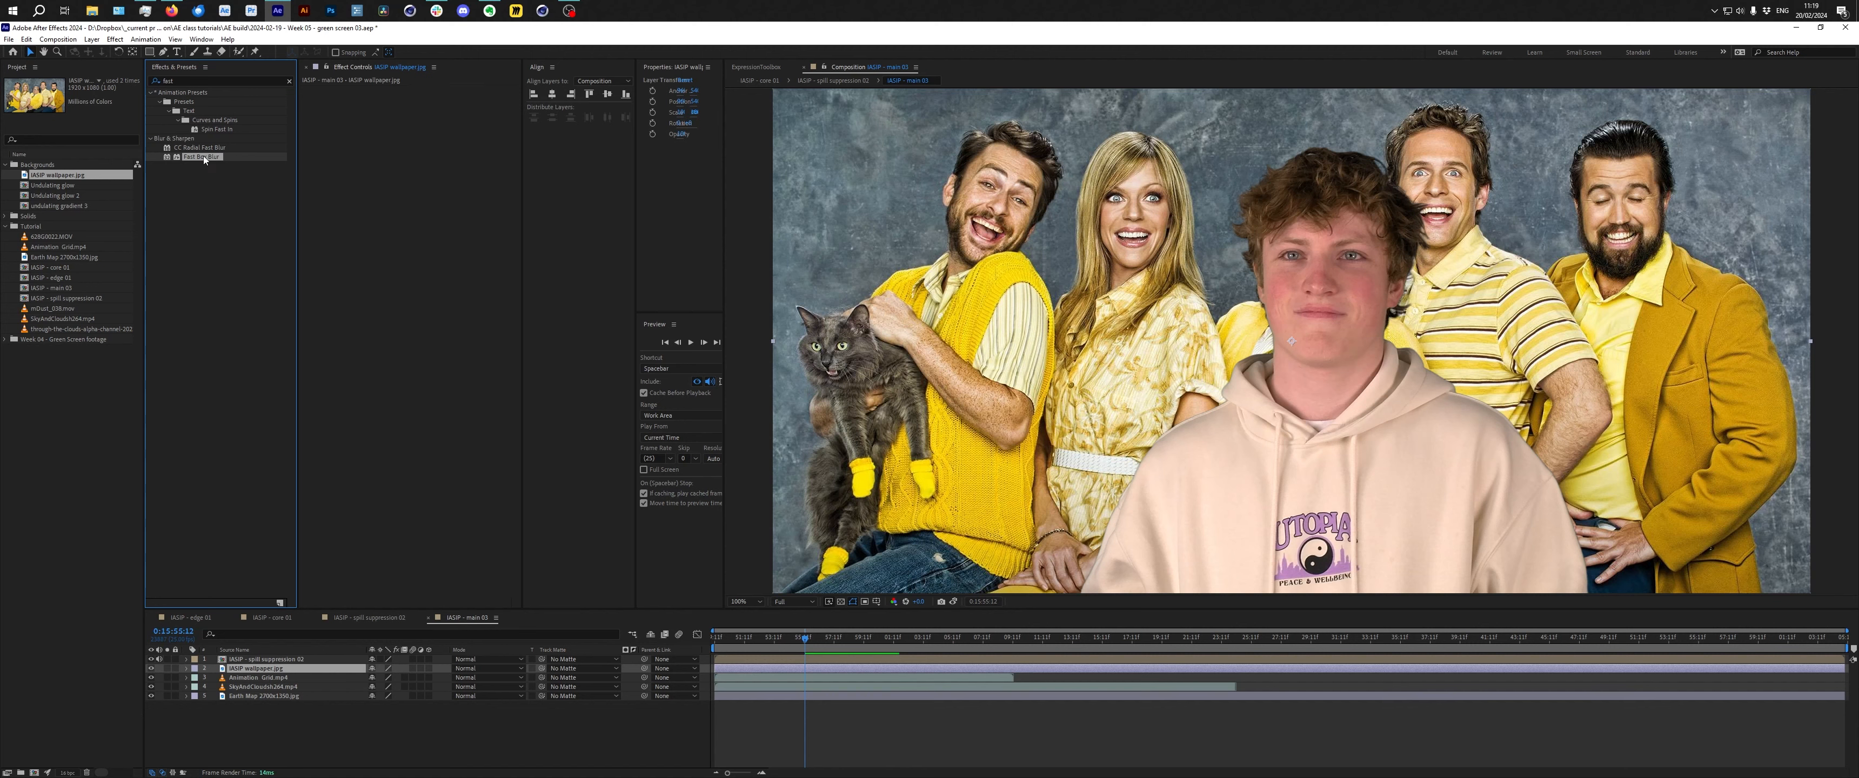
{"action": "left_click_drag", "start_coordinate": [204, 159], "coordinate": [971, 215]}
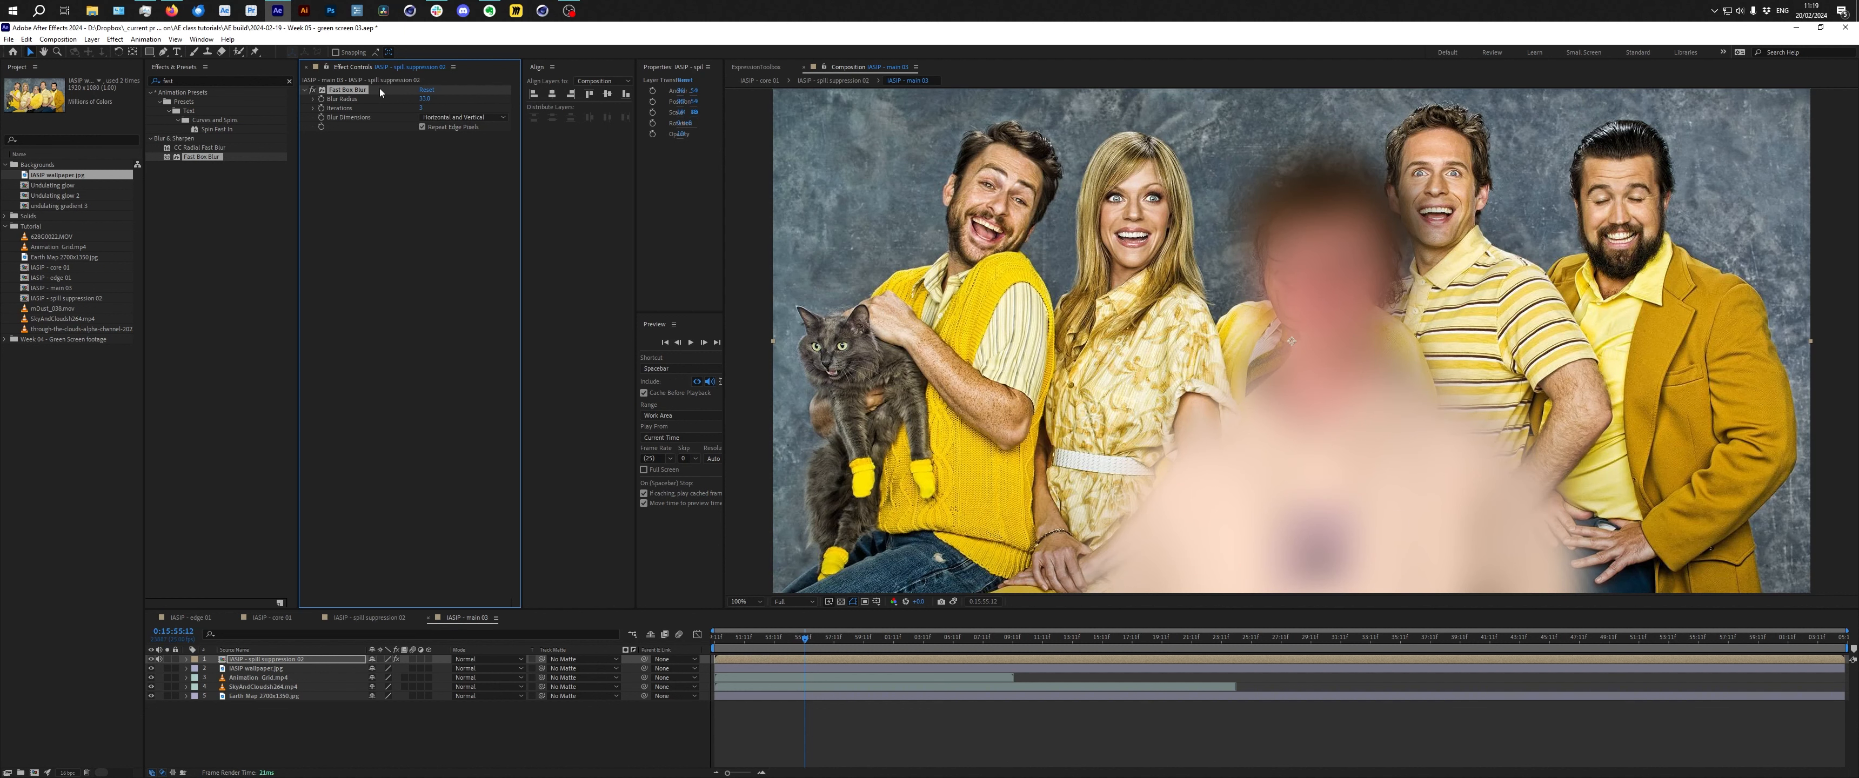
{"action": "key", "text": "ctrl+z"}
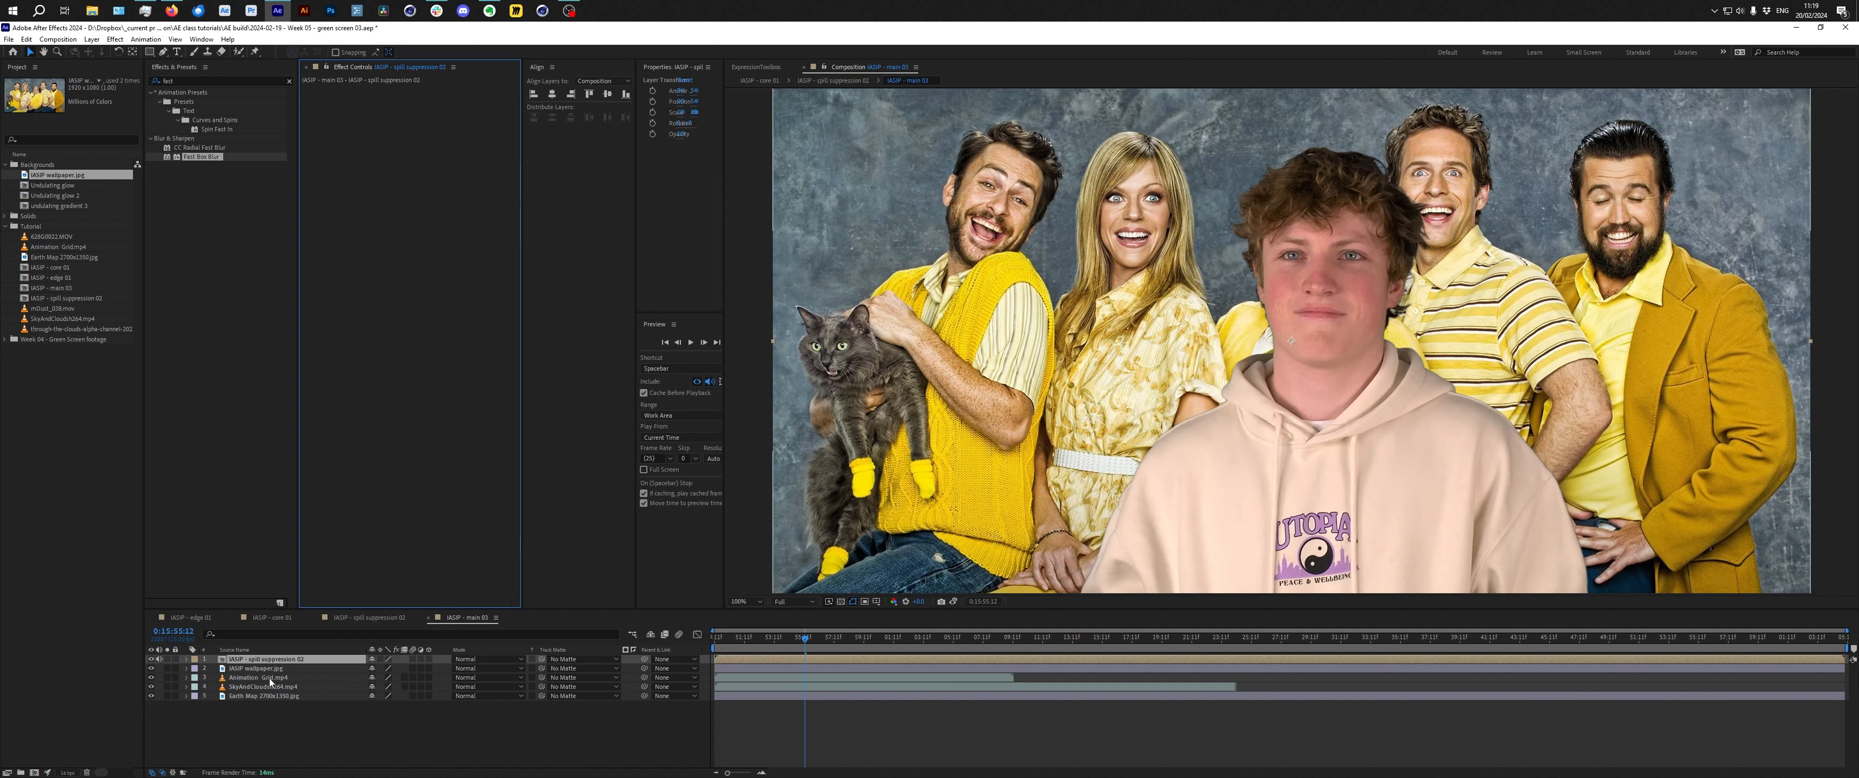
Put the Fast Box Blur onto the IASIP wallpaper.jpg layer and lower its blur radius slightly.
{"action": "left_click", "coordinate": [274, 670]}
{"action": "key", "text": "ctrl+v"}
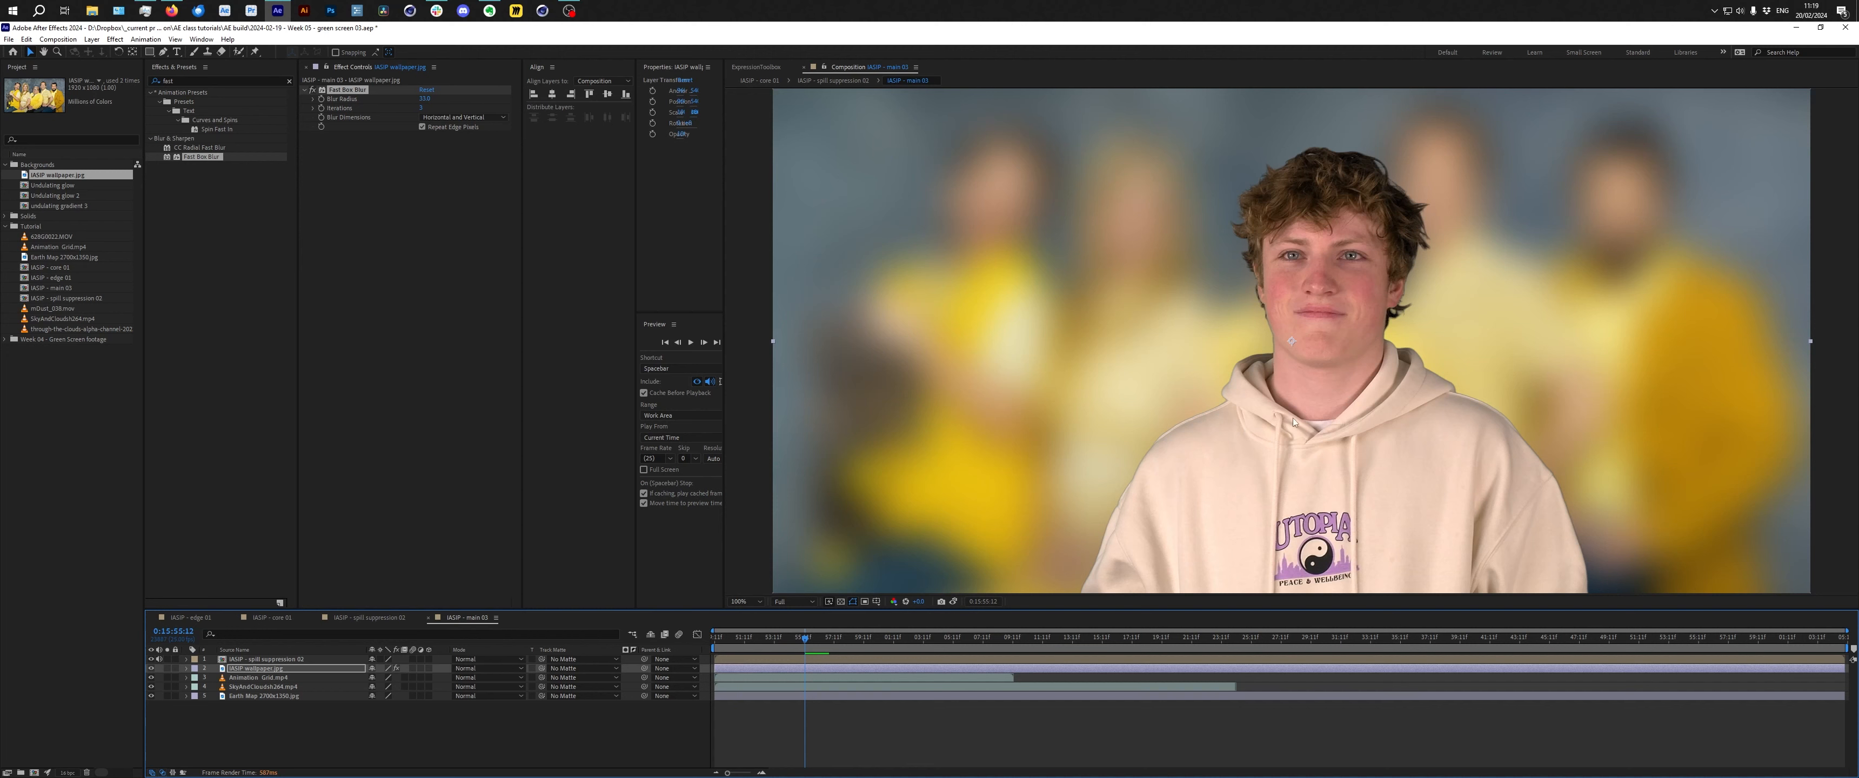
{"action": "left_click", "coordinate": [274, 671]}
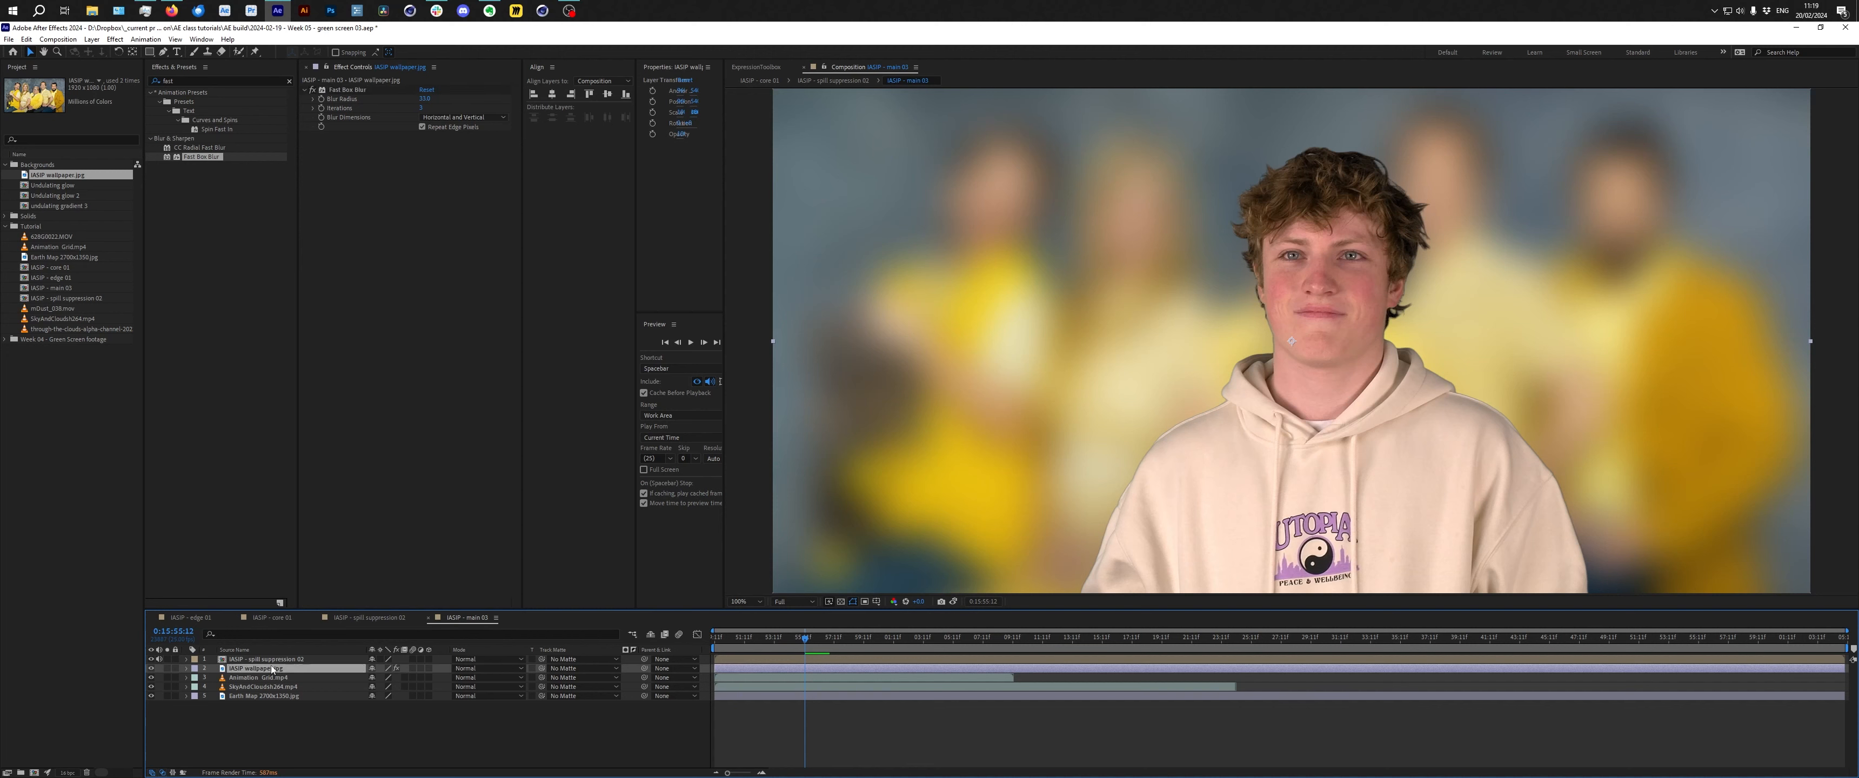
{"action": "left_click_drag", "start_coordinate": [424, 99], "coordinate": [416, 99]}
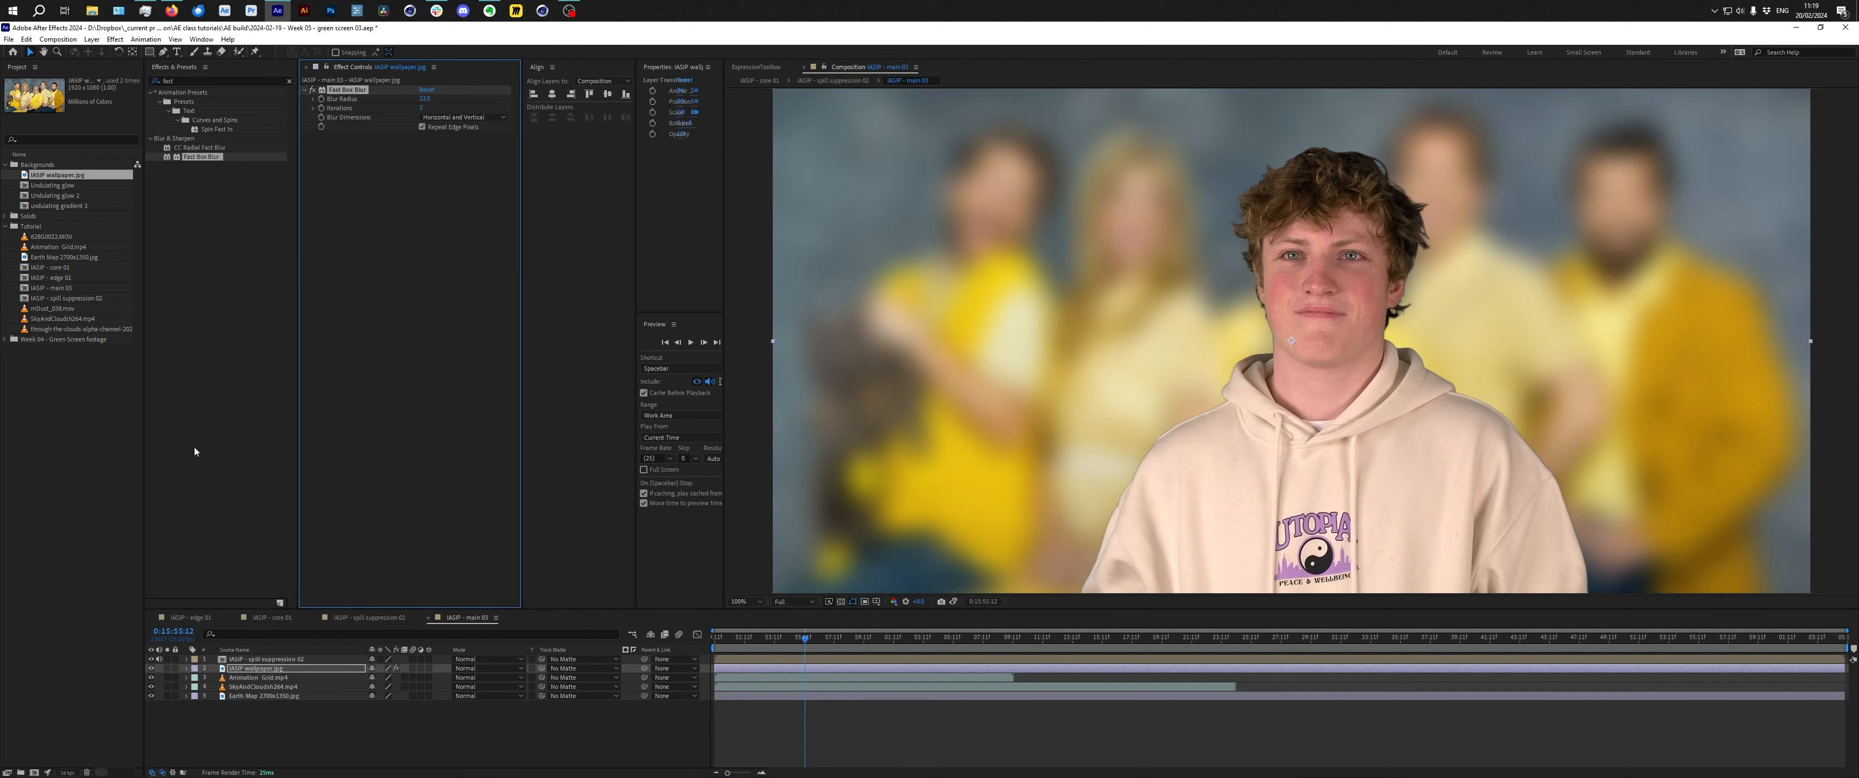
Open the edge 01 composition to inspect its Keylight settings, then return to the main 01 composition.
{"action": "left_click", "coordinate": [189, 617]}
{"action": "left_click", "coordinate": [430, 342]}
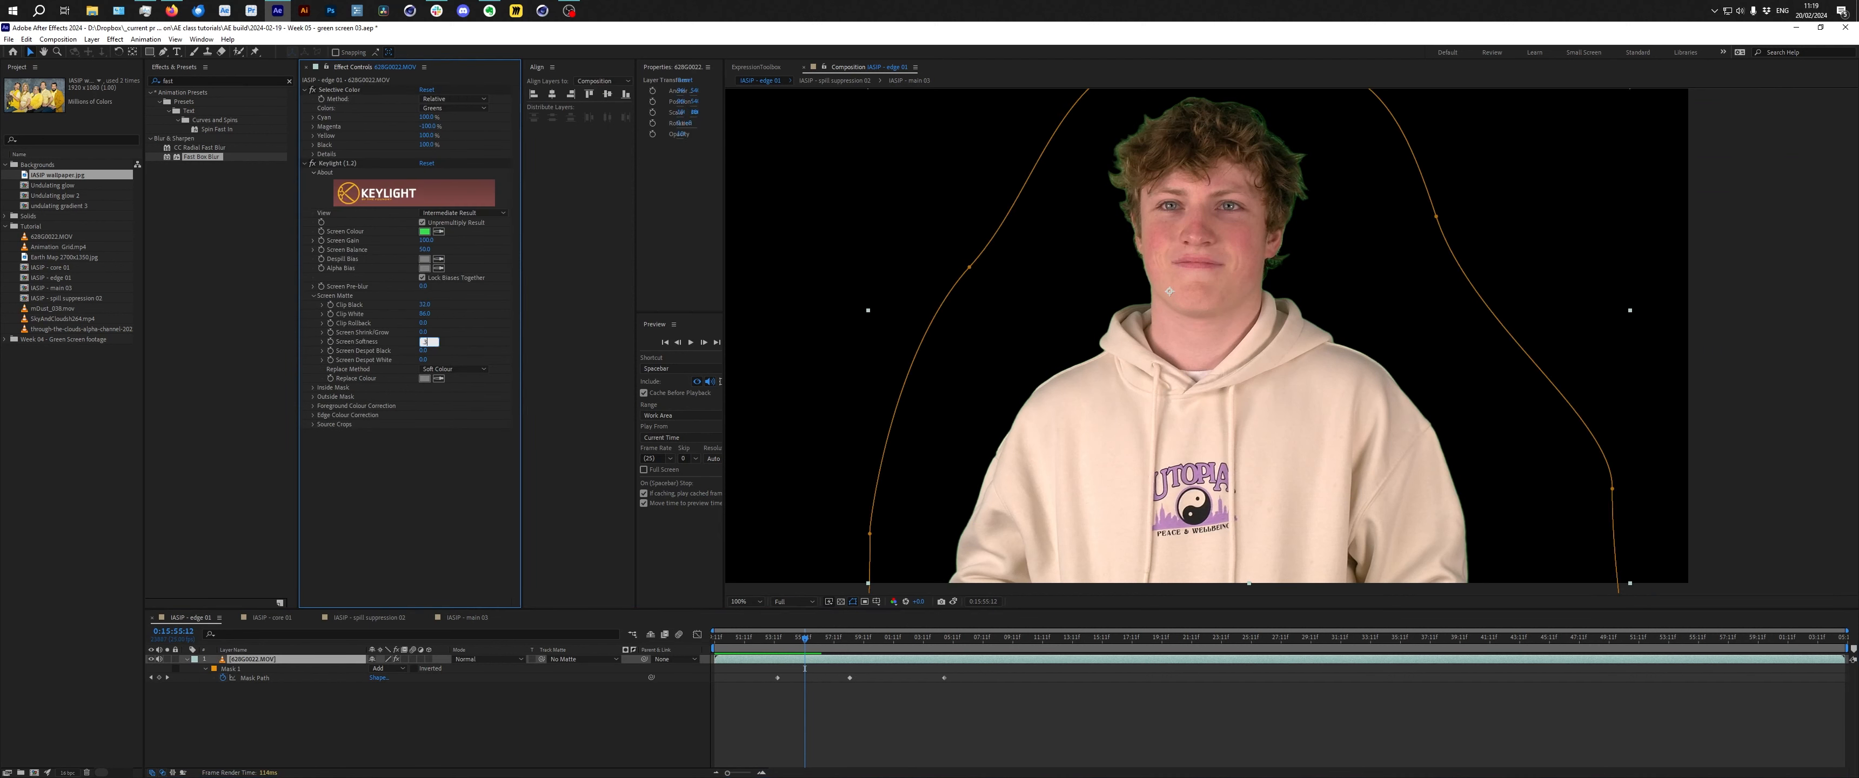
{"action": "left_click", "coordinate": [568, 712]}
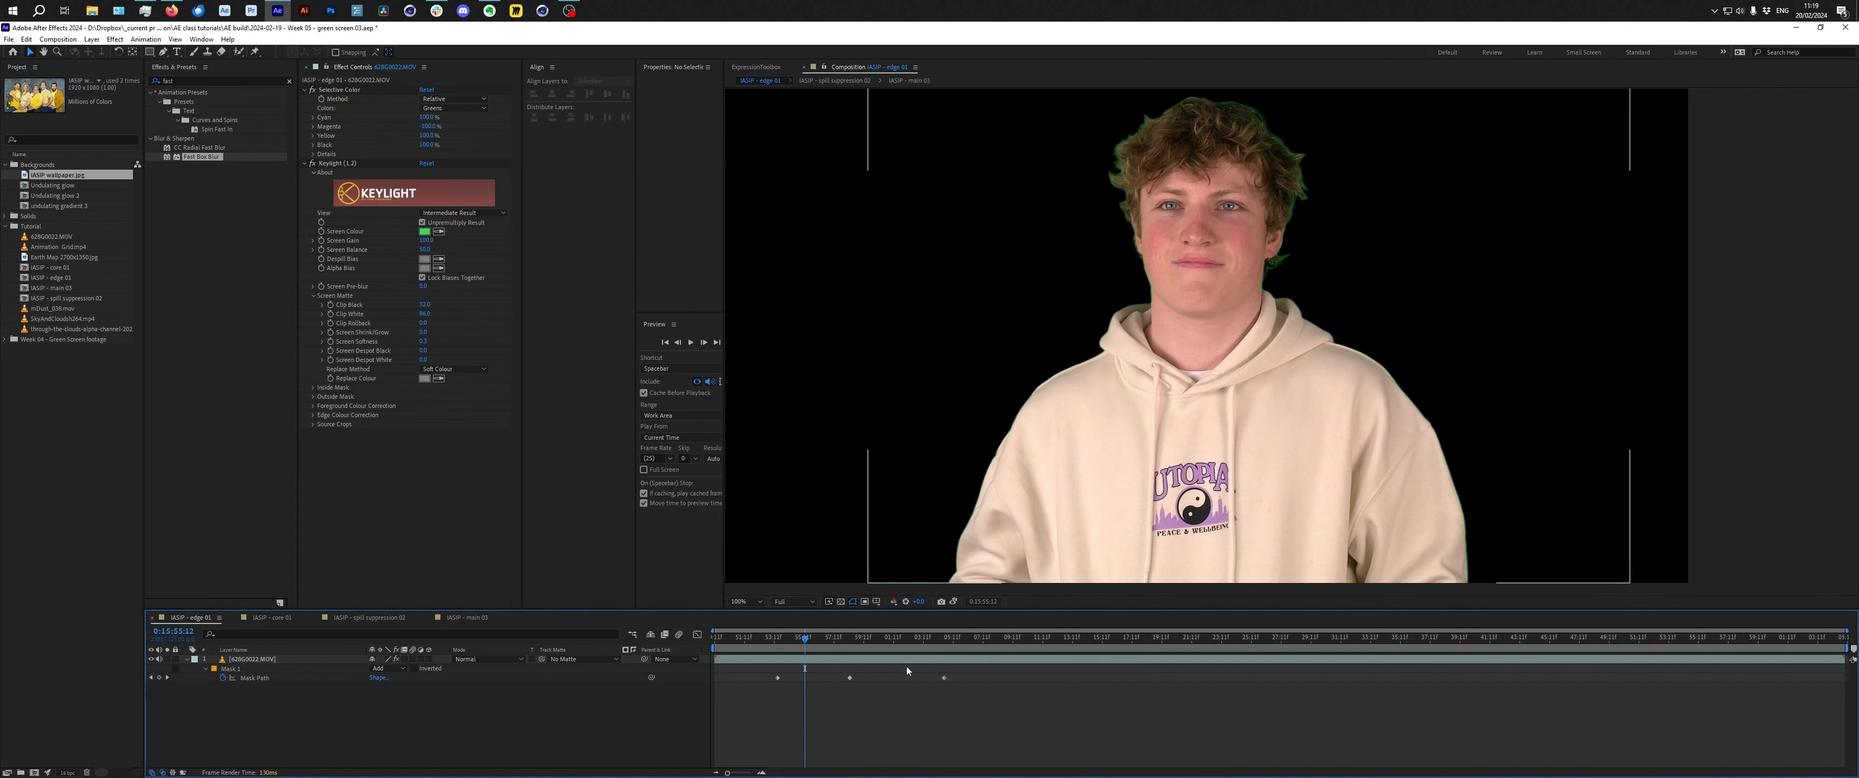
{"action": "left_click", "coordinate": [468, 619]}
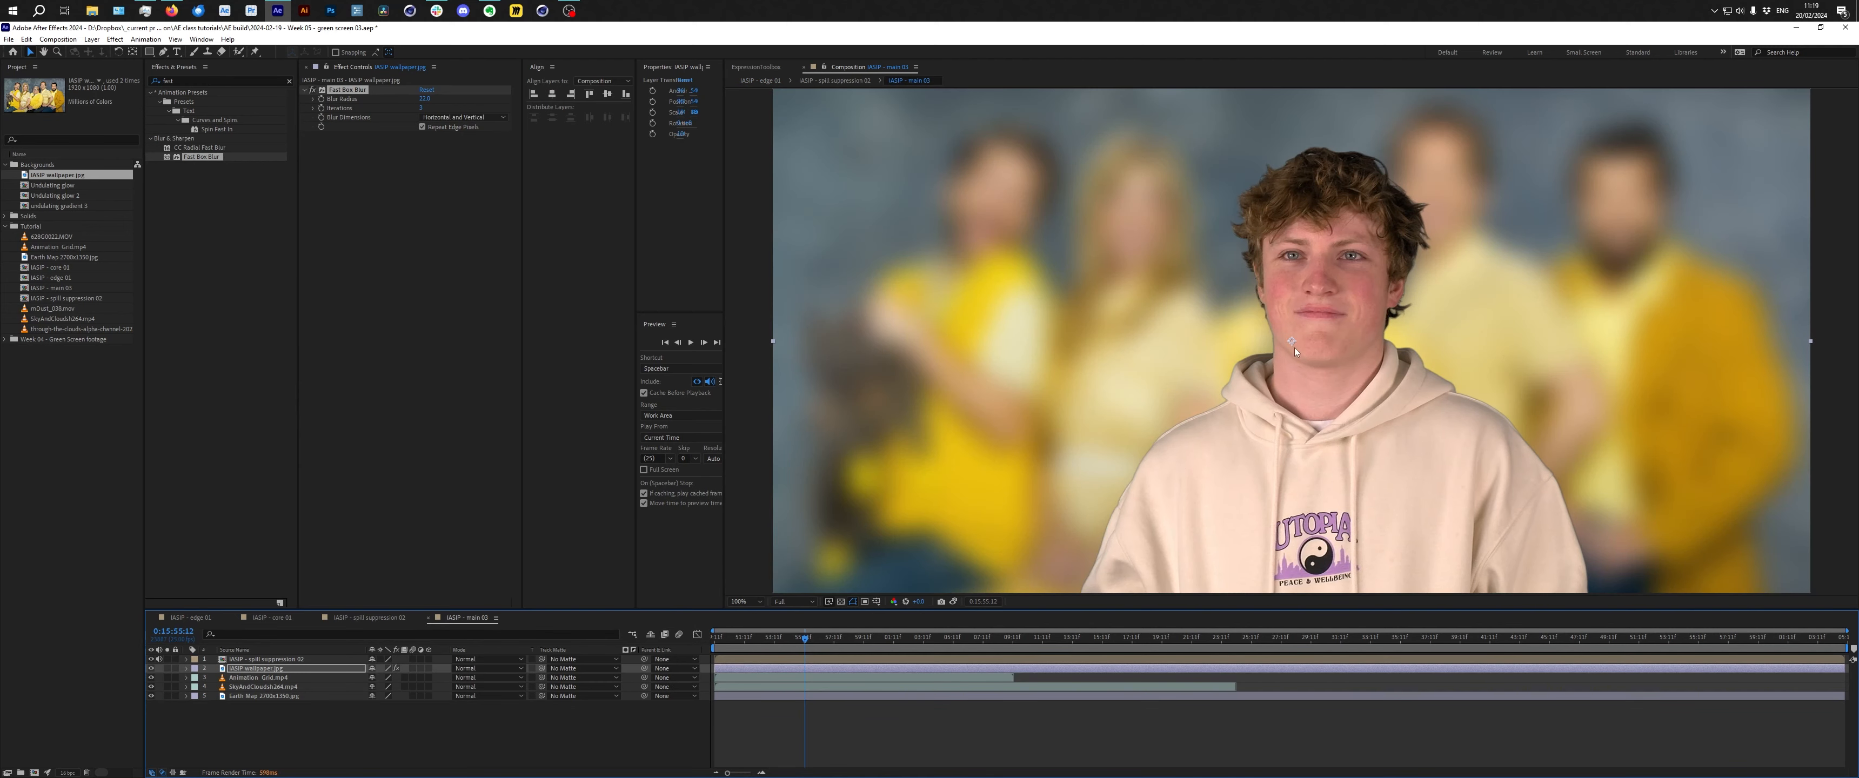
{"action": "left_click", "coordinate": [346, 738]}
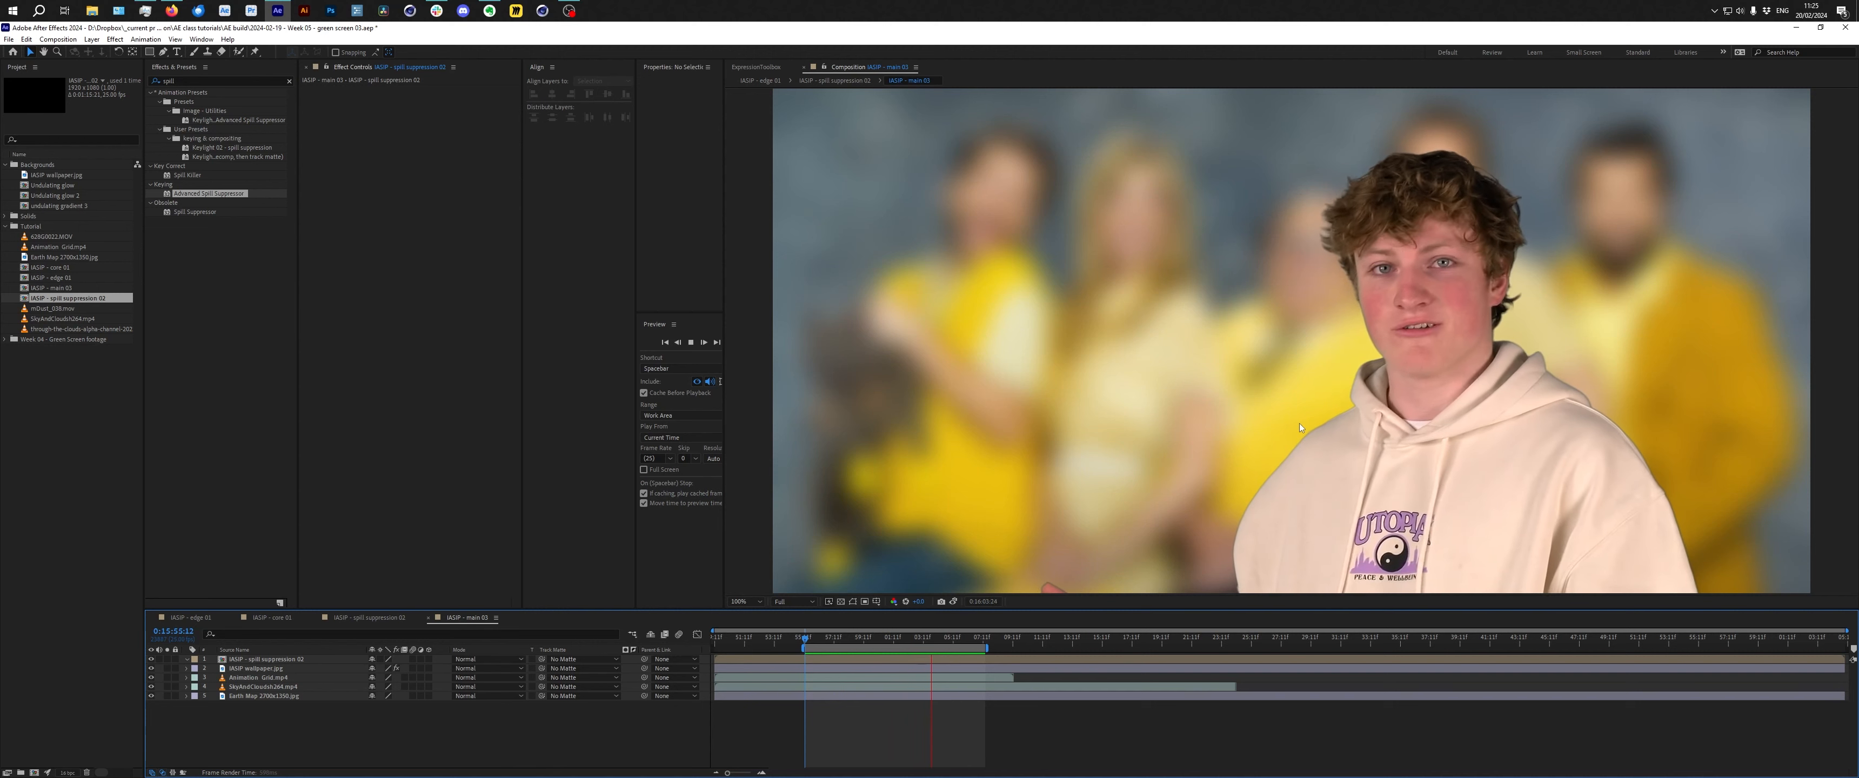
{"action": "left_click", "coordinate": [804, 641]}
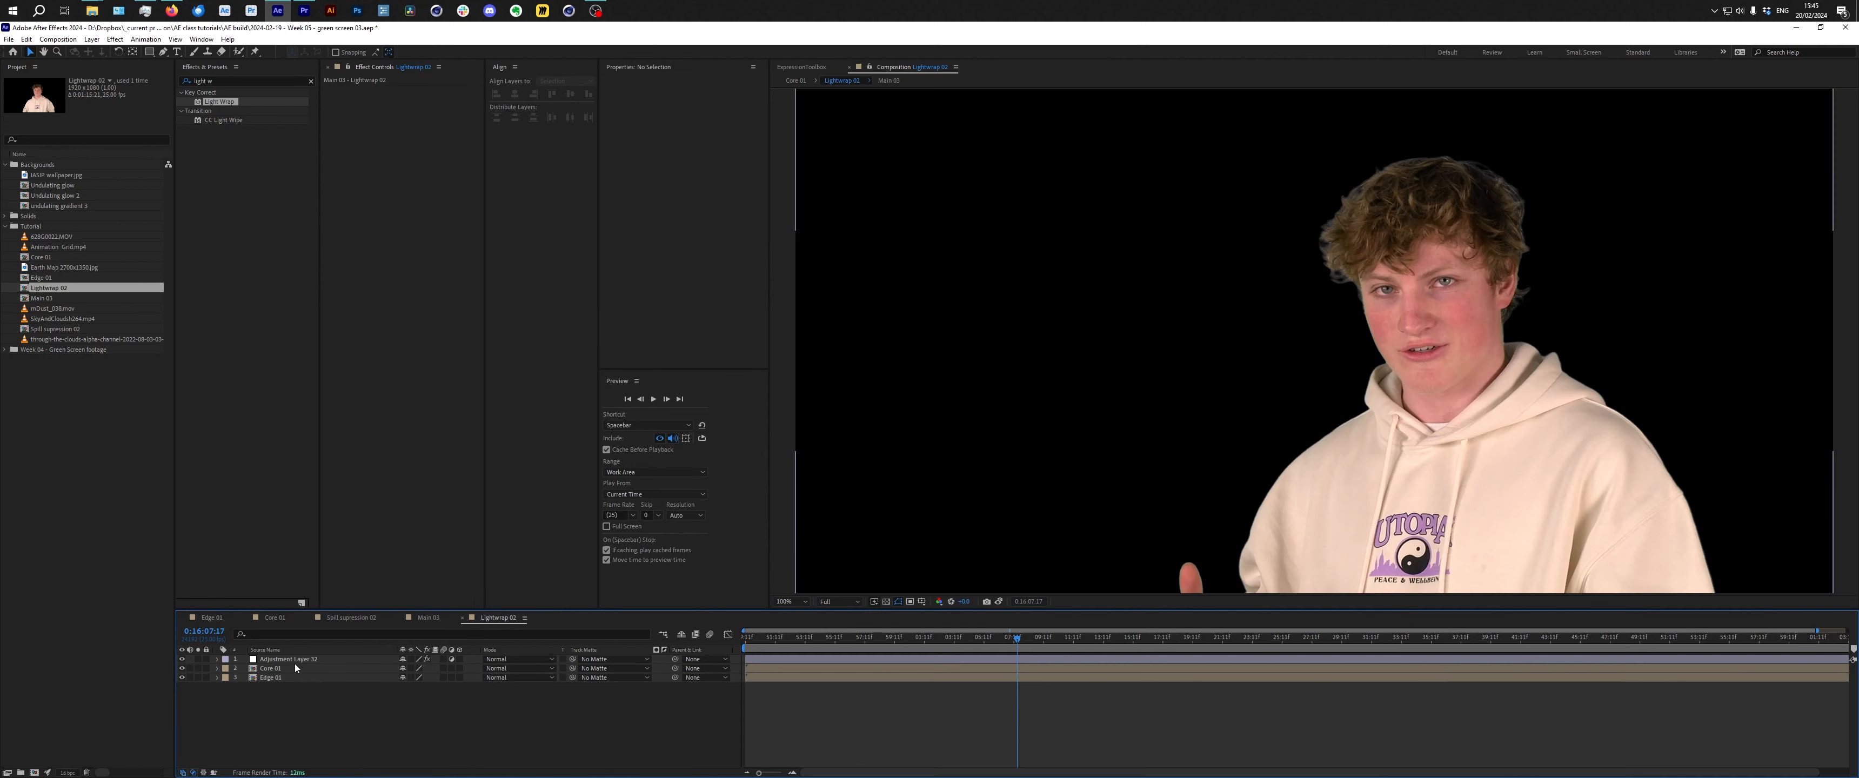
In Lightwrap 01, set Core 01 as an inverted track matte for the Edge 01 layer.
{"action": "left_click", "coordinate": [310, 659]}
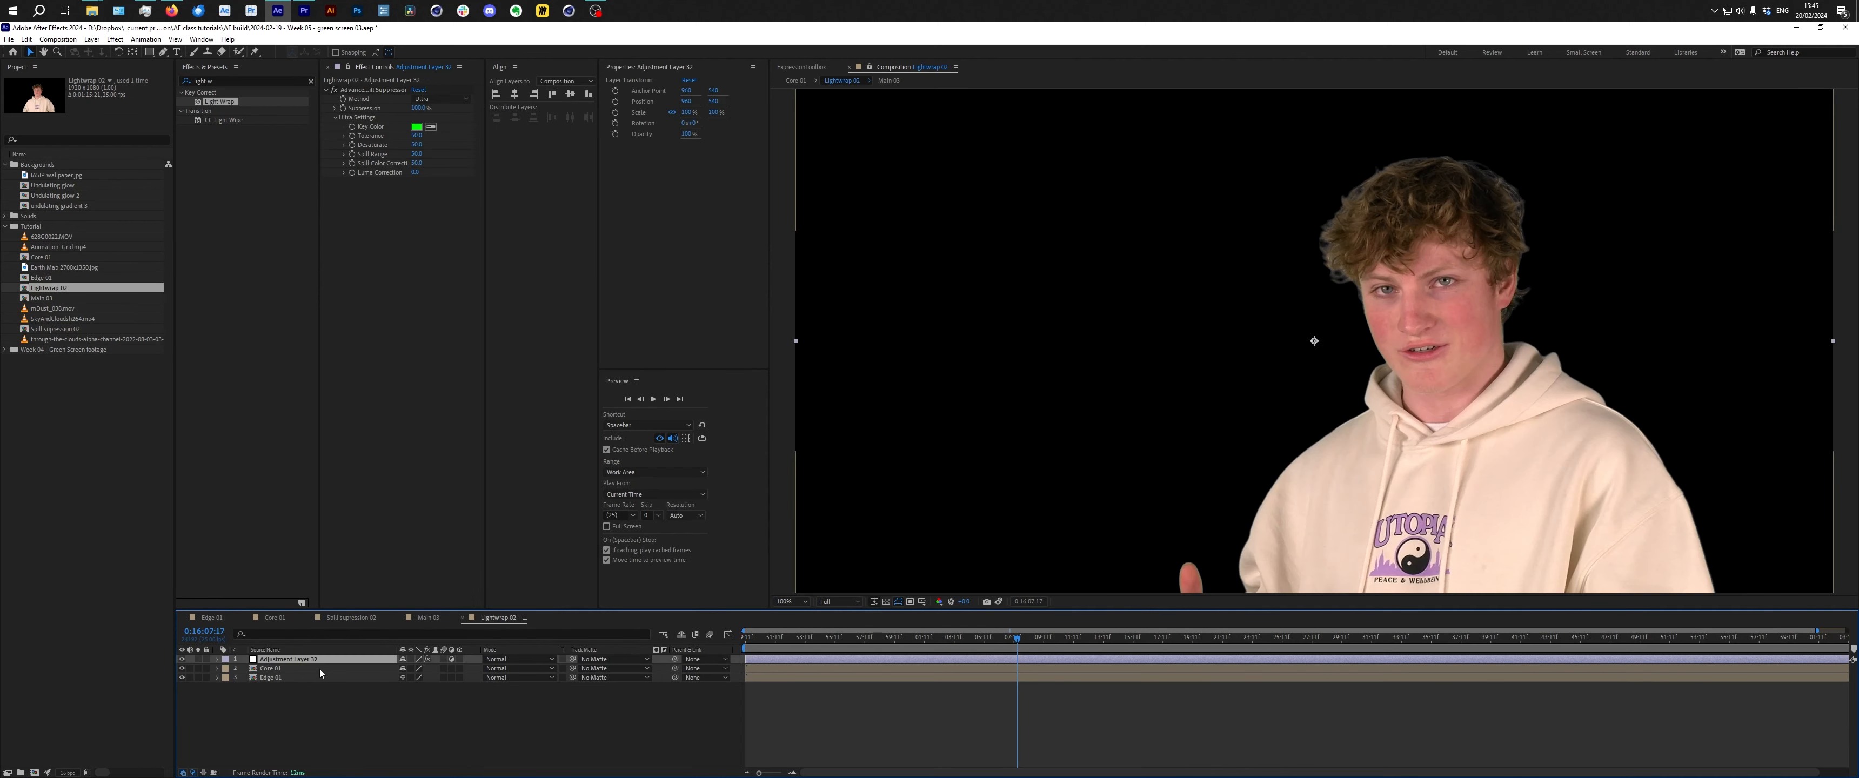
{"action": "left_click", "coordinate": [388, 719]}
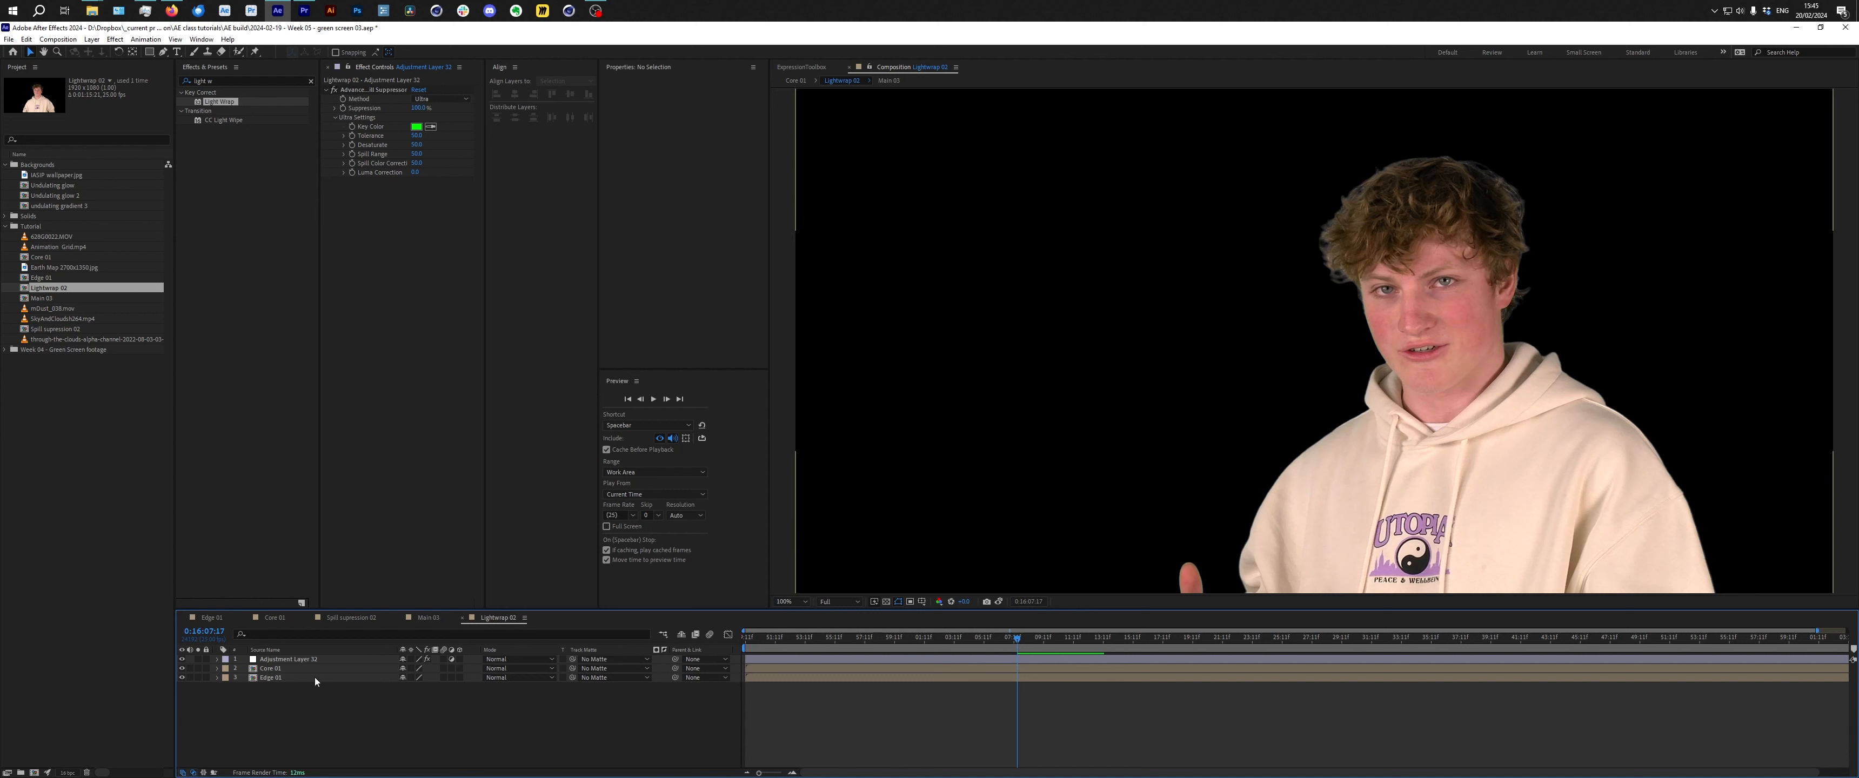
{"action": "left_click", "coordinate": [282, 678]}
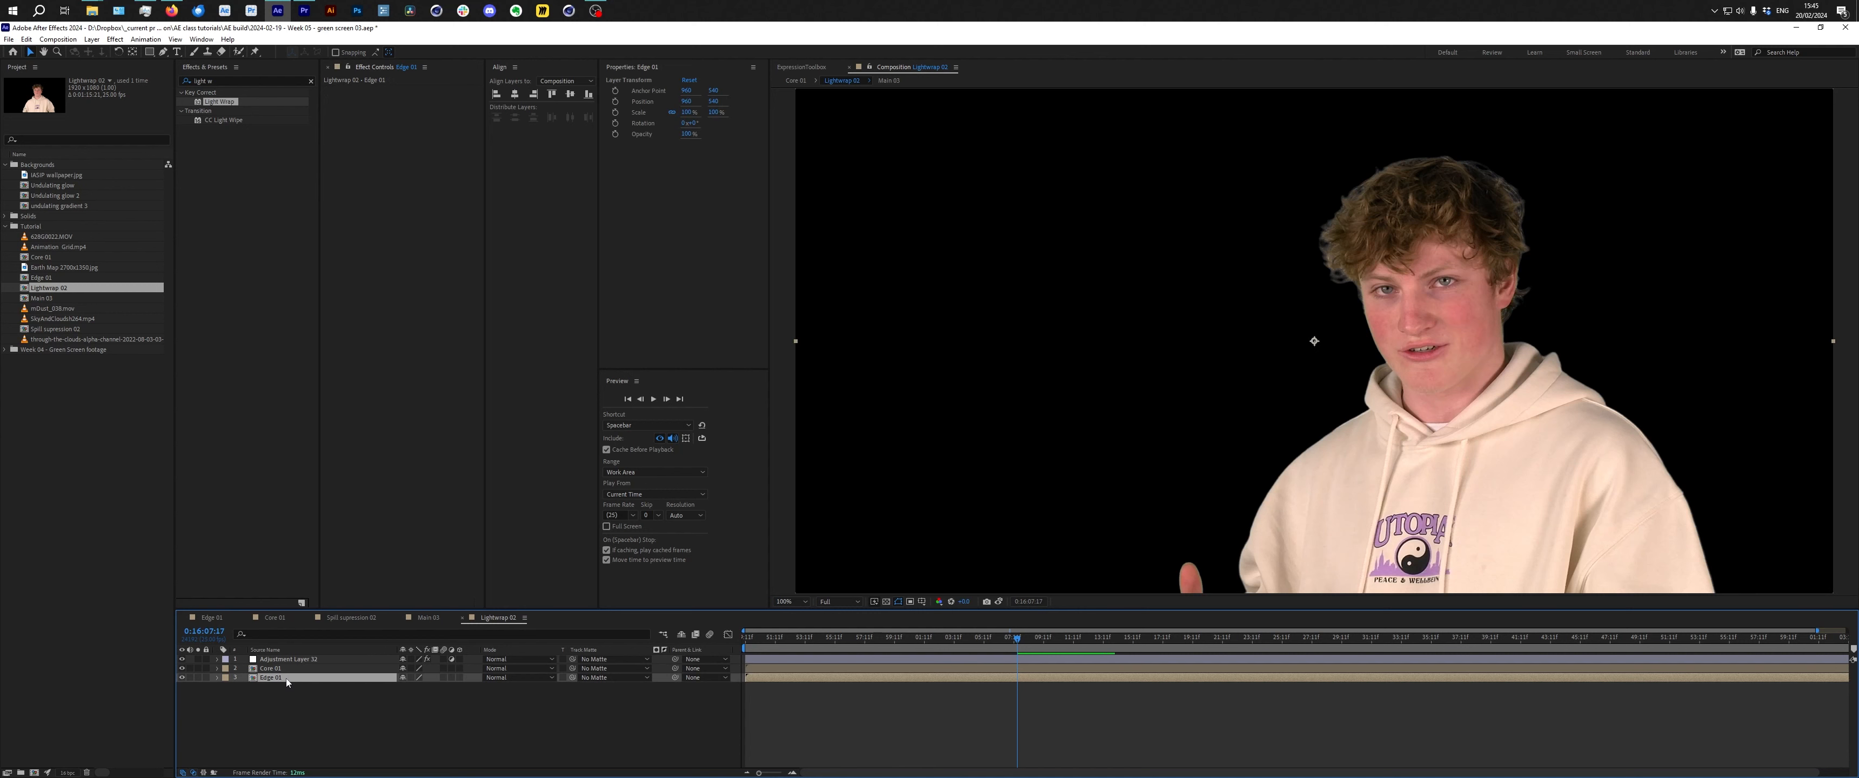
{"action": "left_click_drag", "start_coordinate": [572, 677], "coordinate": [349, 669]}
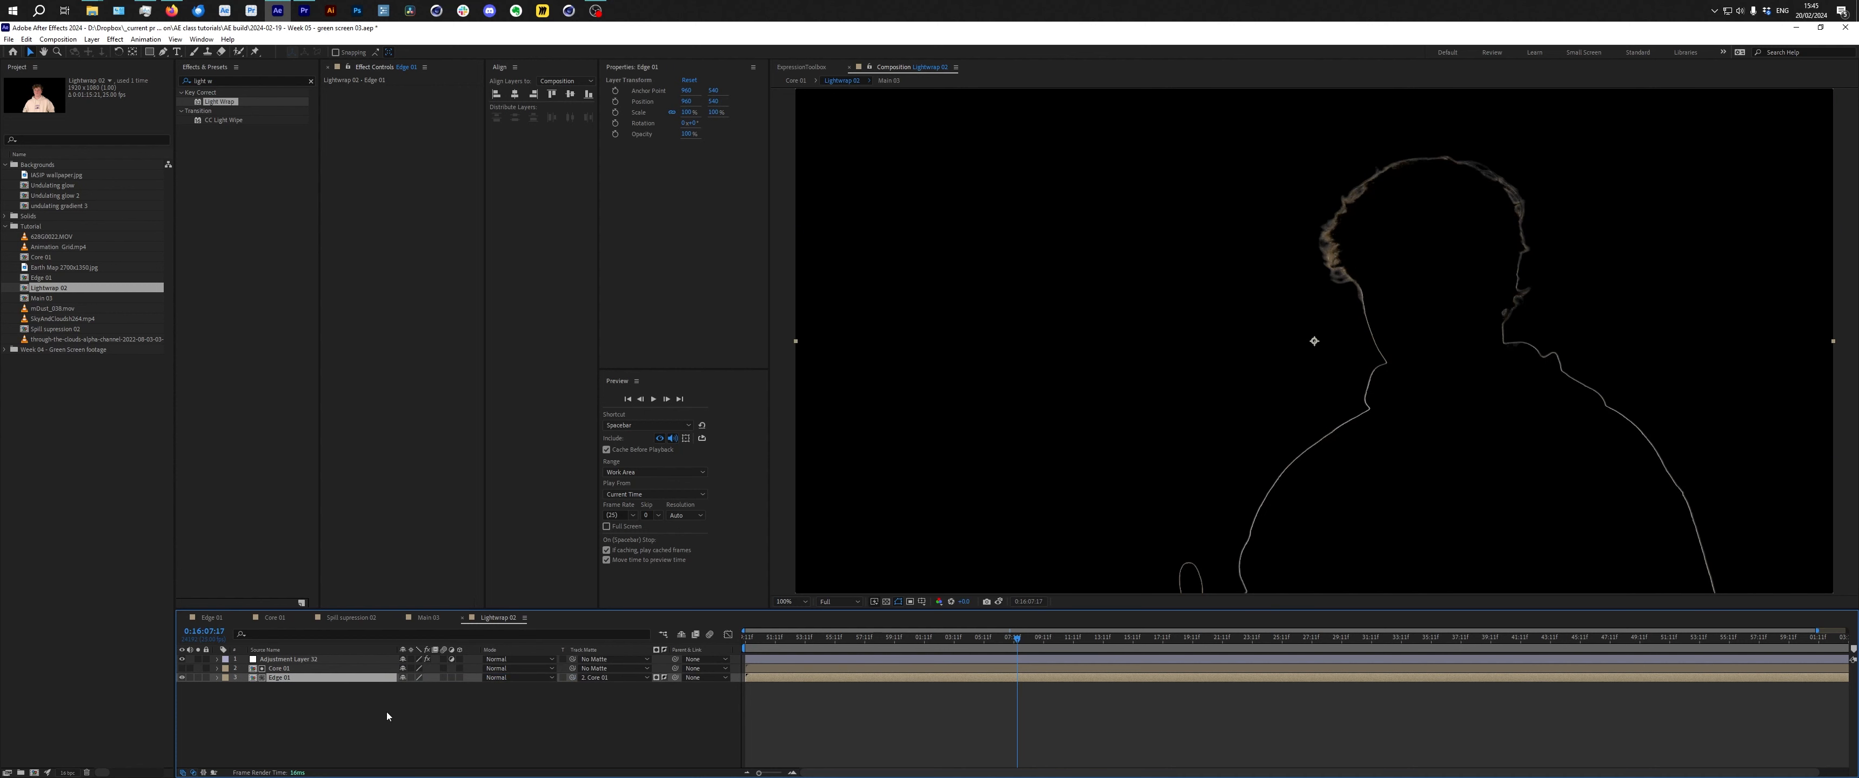
{"action": "left_click", "coordinate": [430, 724]}
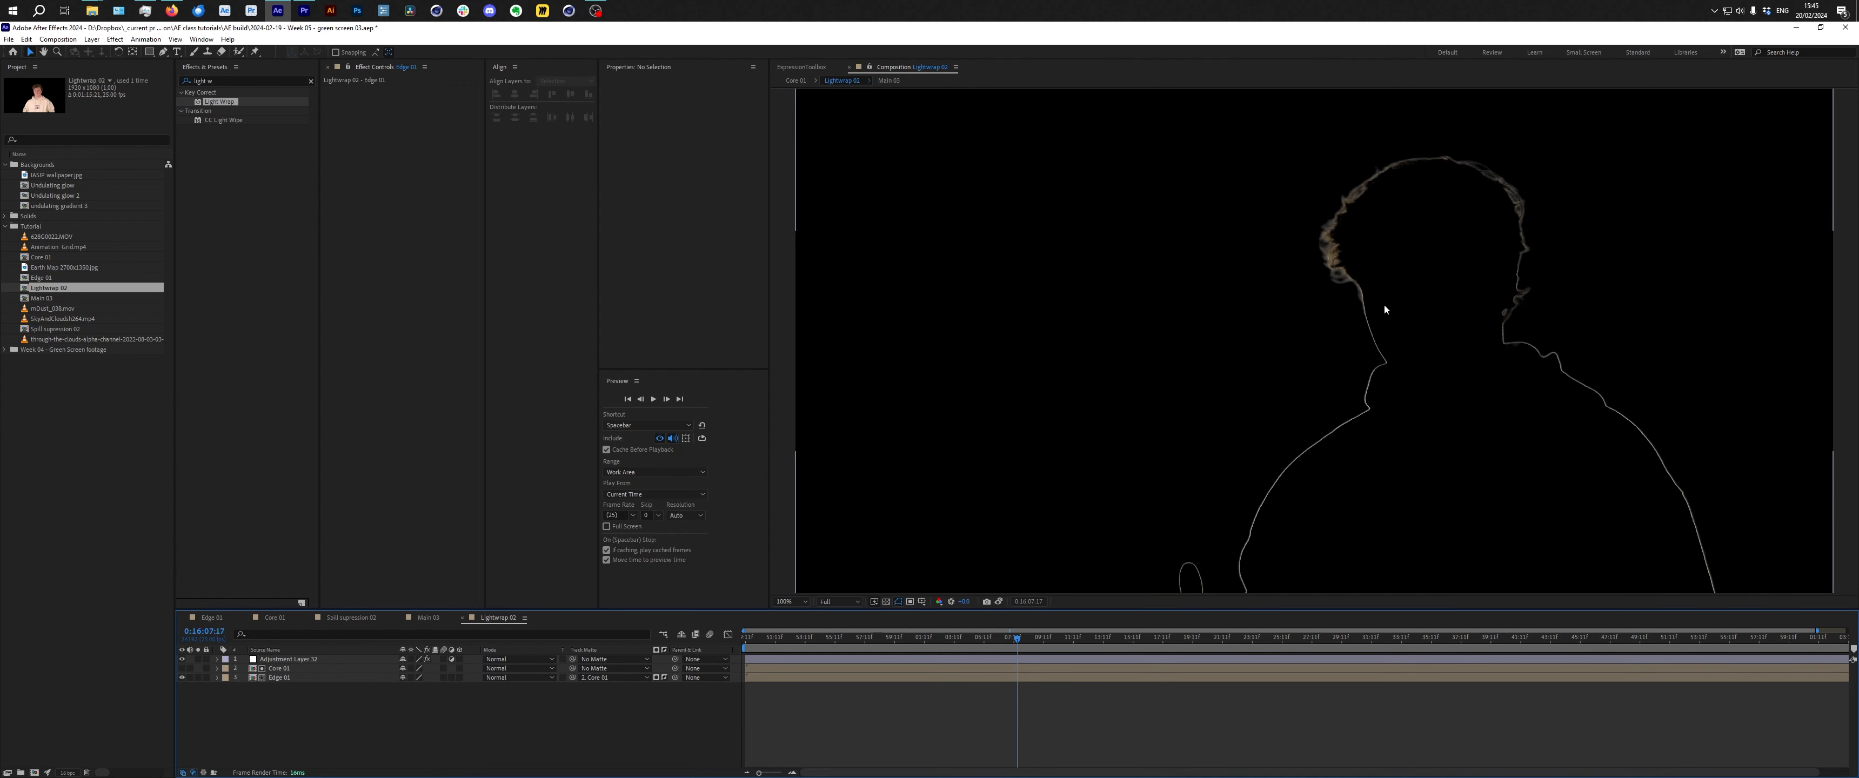
{"action": "left_click", "coordinate": [665, 678]}
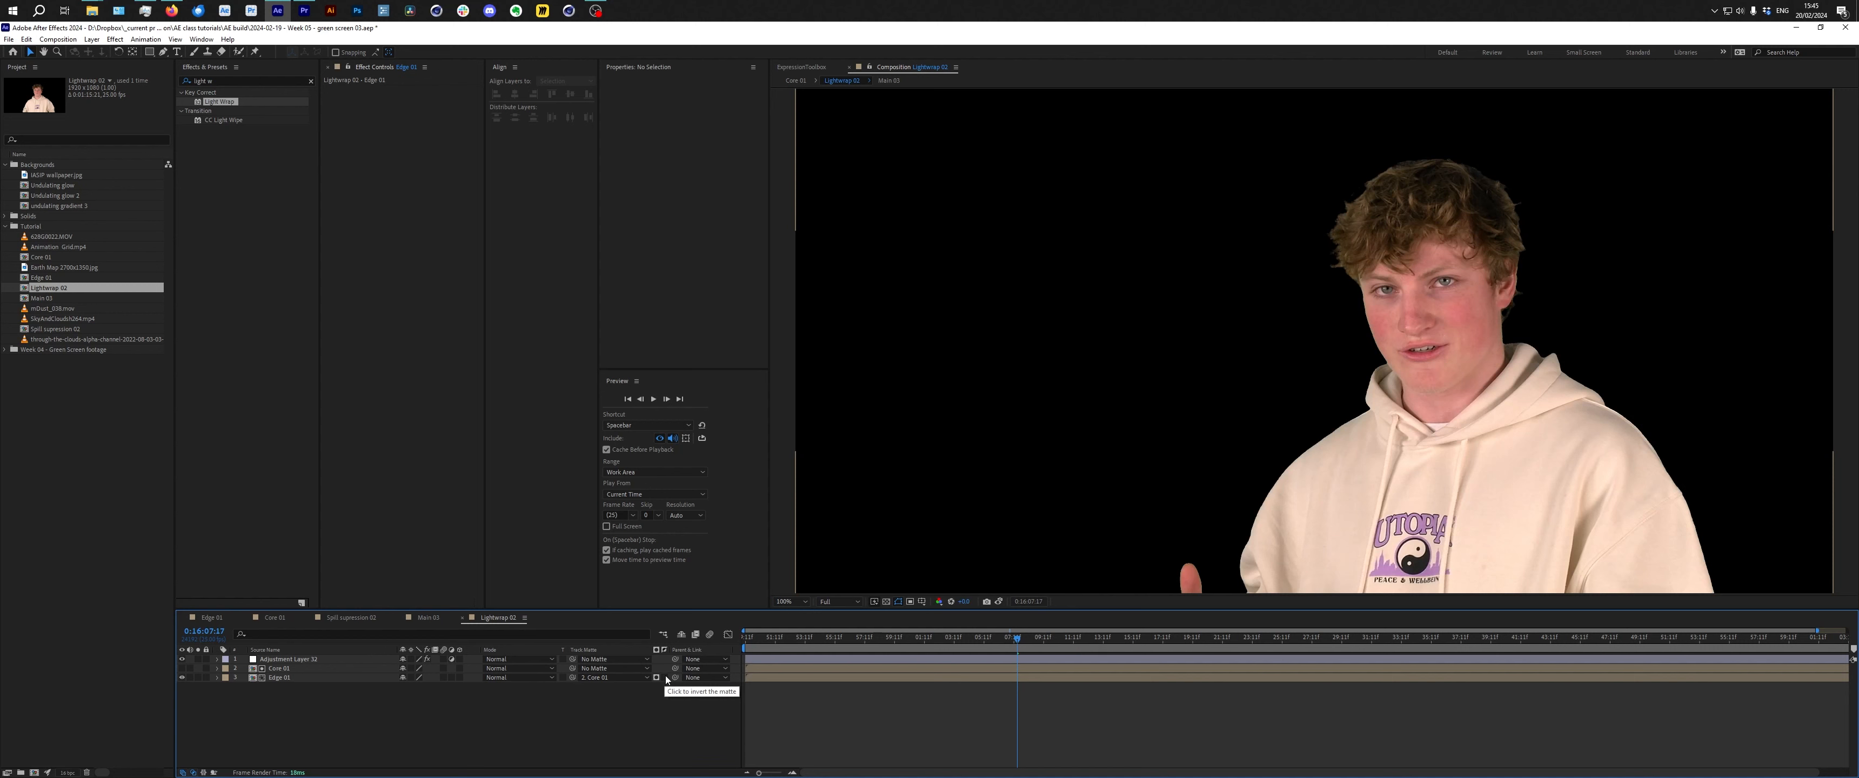
{"action": "left_click", "coordinate": [665, 678]}
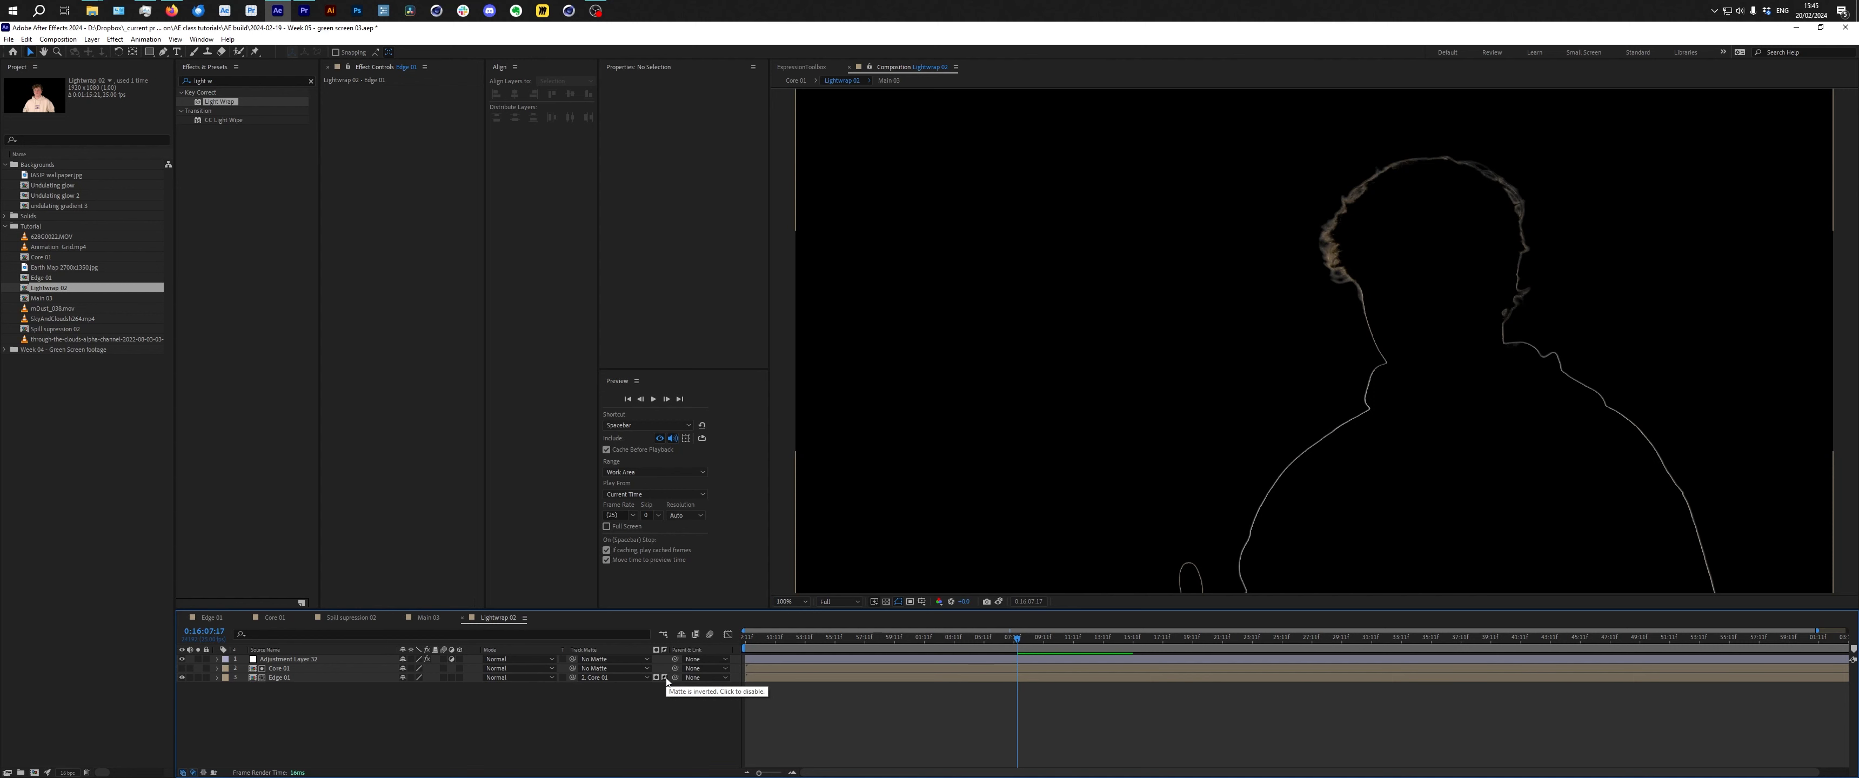
Add the Lightwrap 01 composition into the Main 01 composition as a new layer.
{"action": "left_click", "coordinate": [307, 660]}
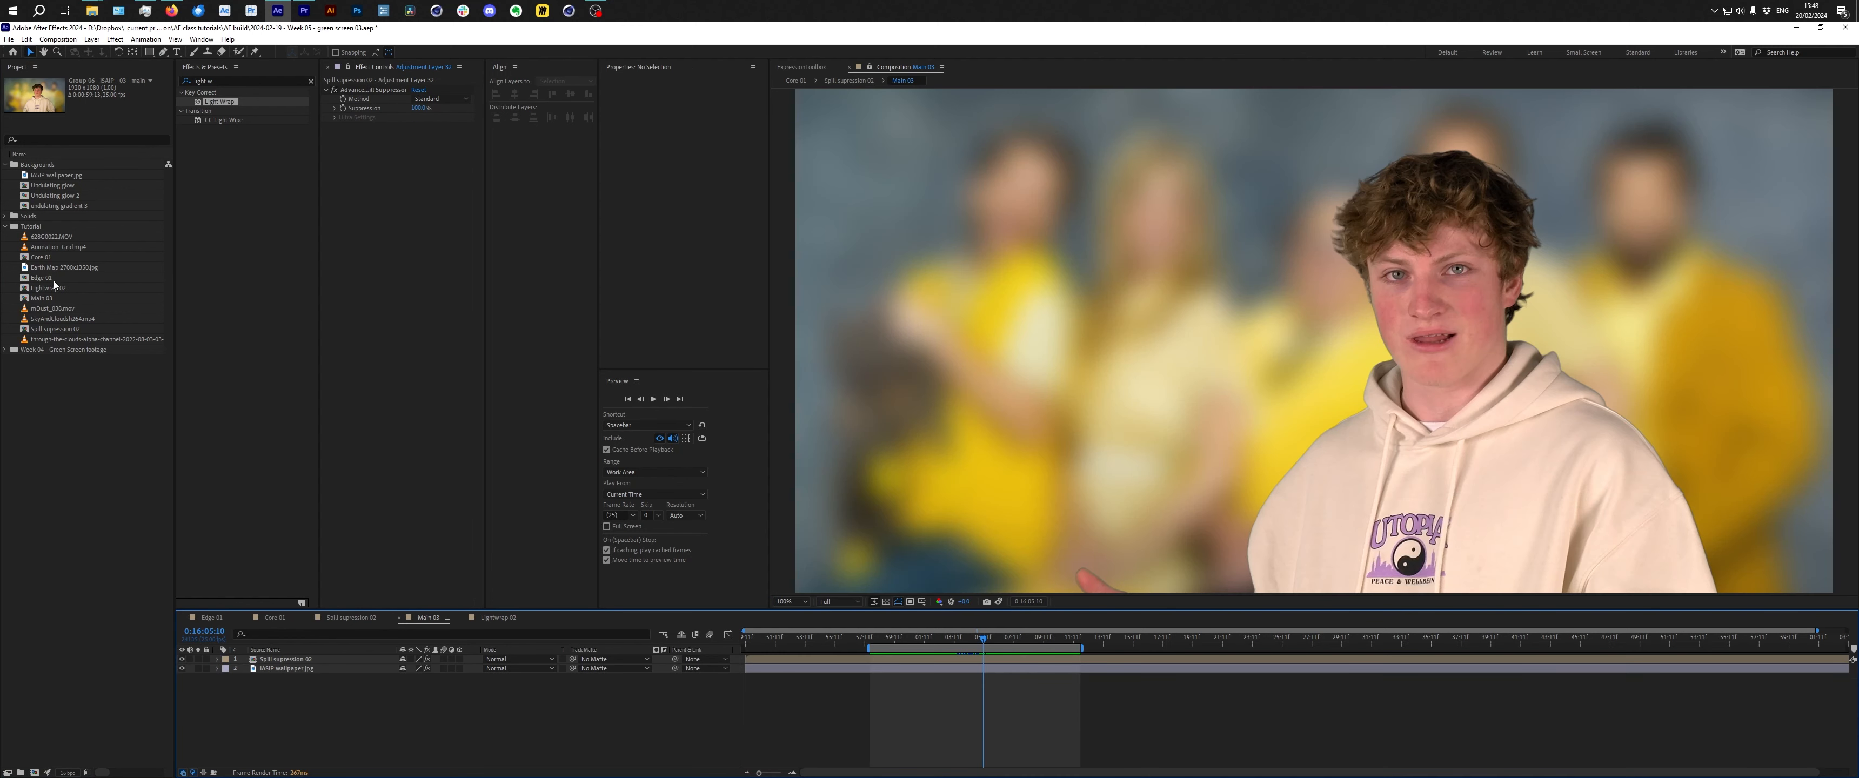
{"action": "left_click_drag", "start_coordinate": [54, 288], "coordinate": [337, 714]}
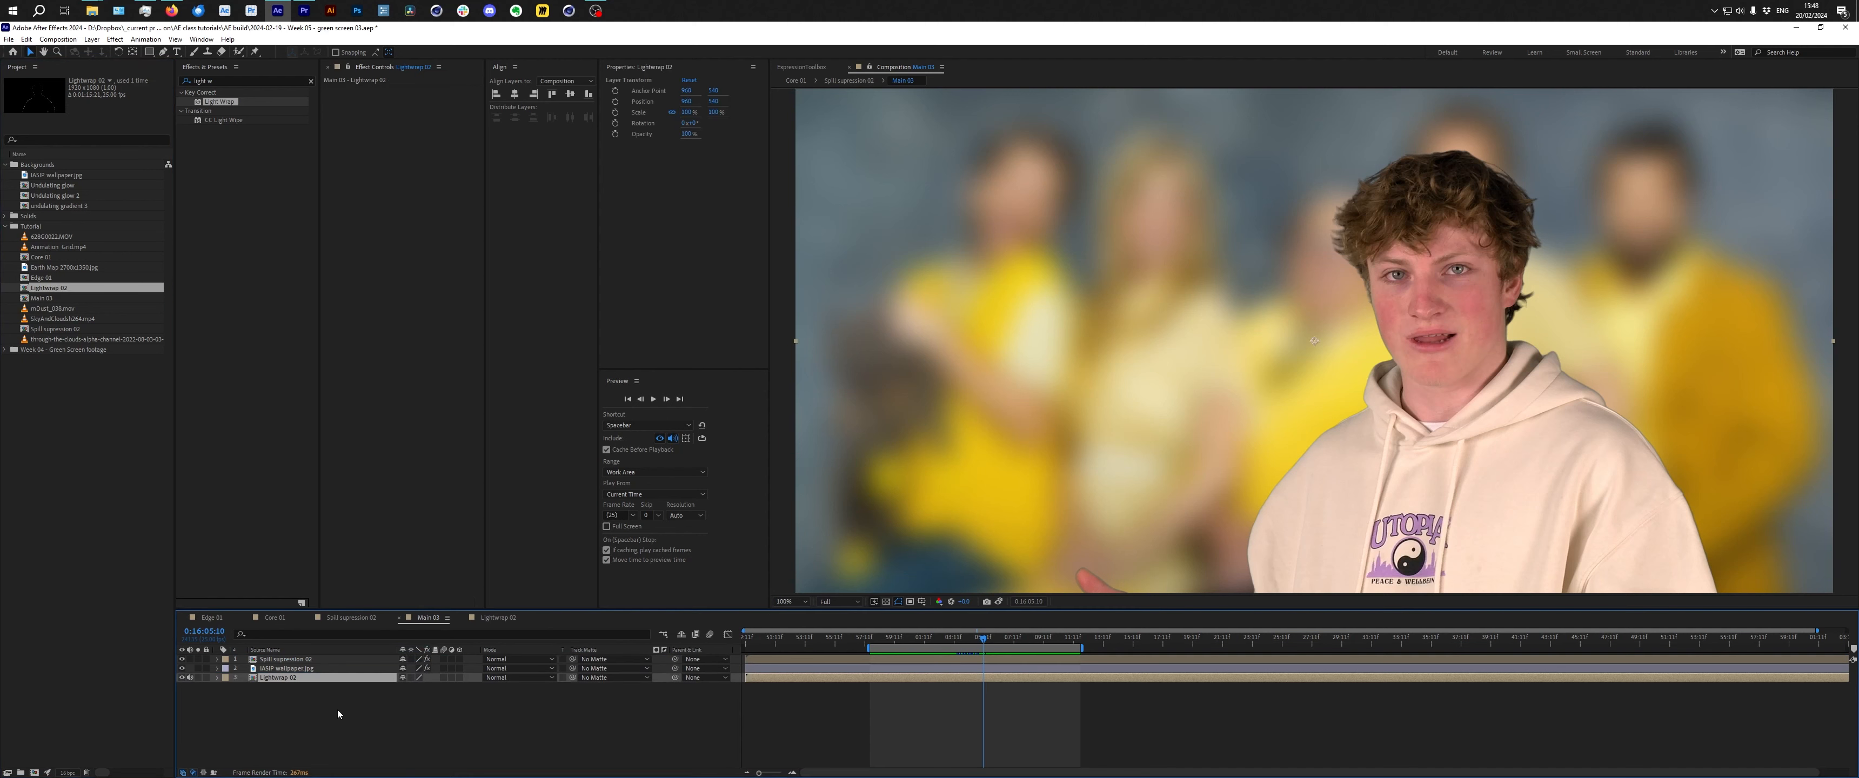
Duplicate the blurred IASIP wallpaper.jpg layer and move the copy to the top of the layer stack.
{"action": "left_click", "coordinate": [182, 678]}
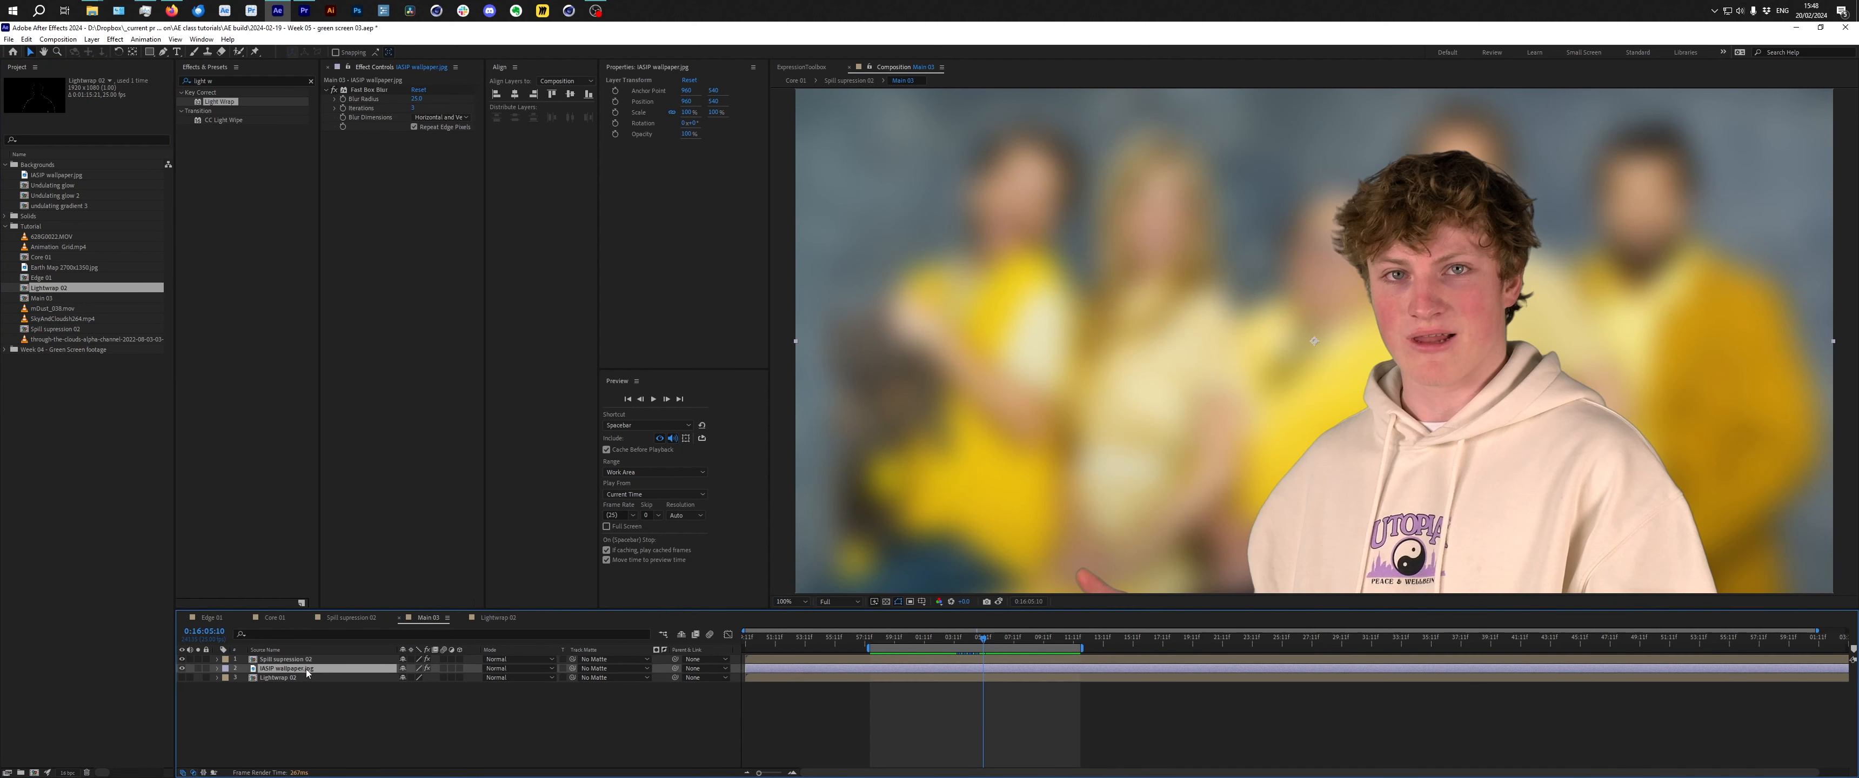
{"action": "left_click", "coordinate": [319, 668]}
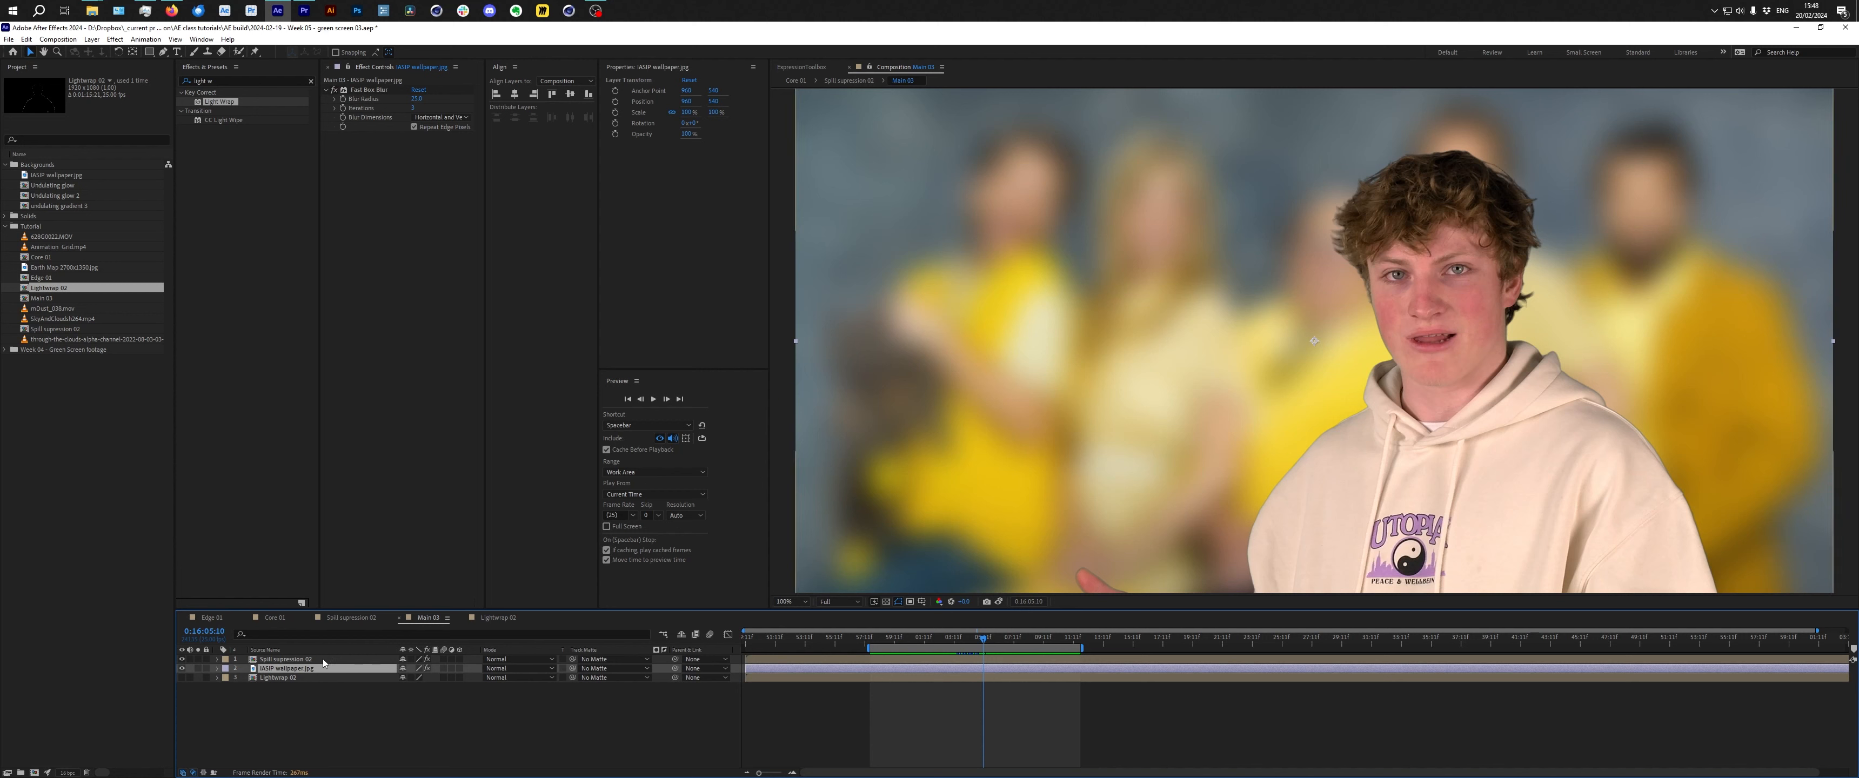
{"action": "key", "text": "ctrl+d"}
{"action": "left_click_drag", "start_coordinate": [320, 668], "coordinate": [306, 658]}
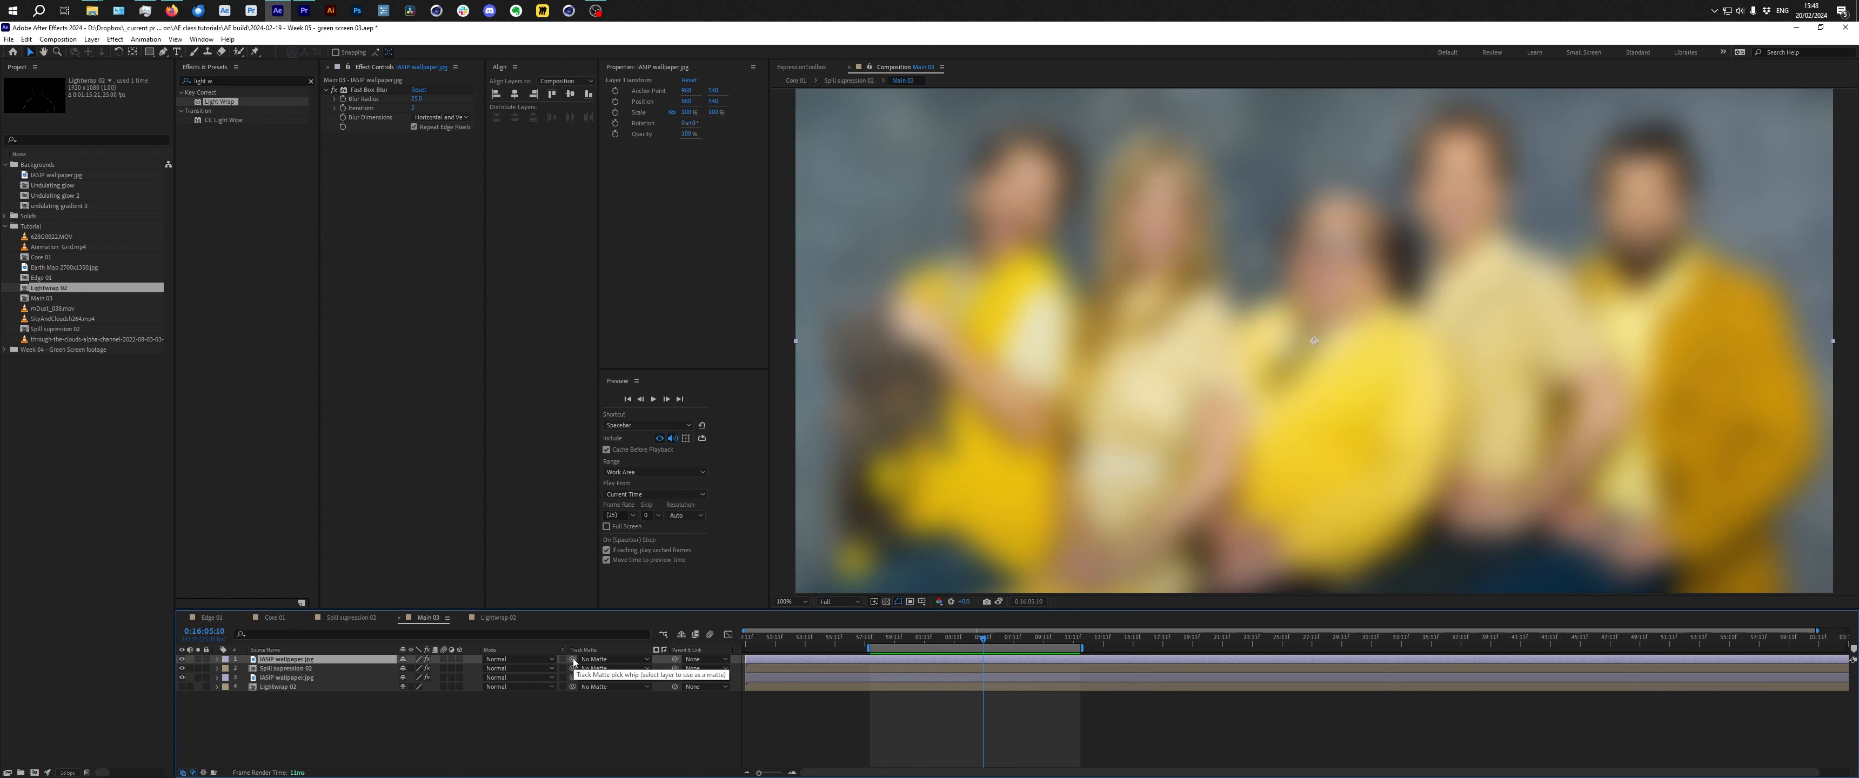
Set Lightwrap 01 as the track matte of the top wallpaper copy and check it by toggling layer solos.
{"action": "left_click_drag", "start_coordinate": [572, 660], "coordinate": [315, 688]}
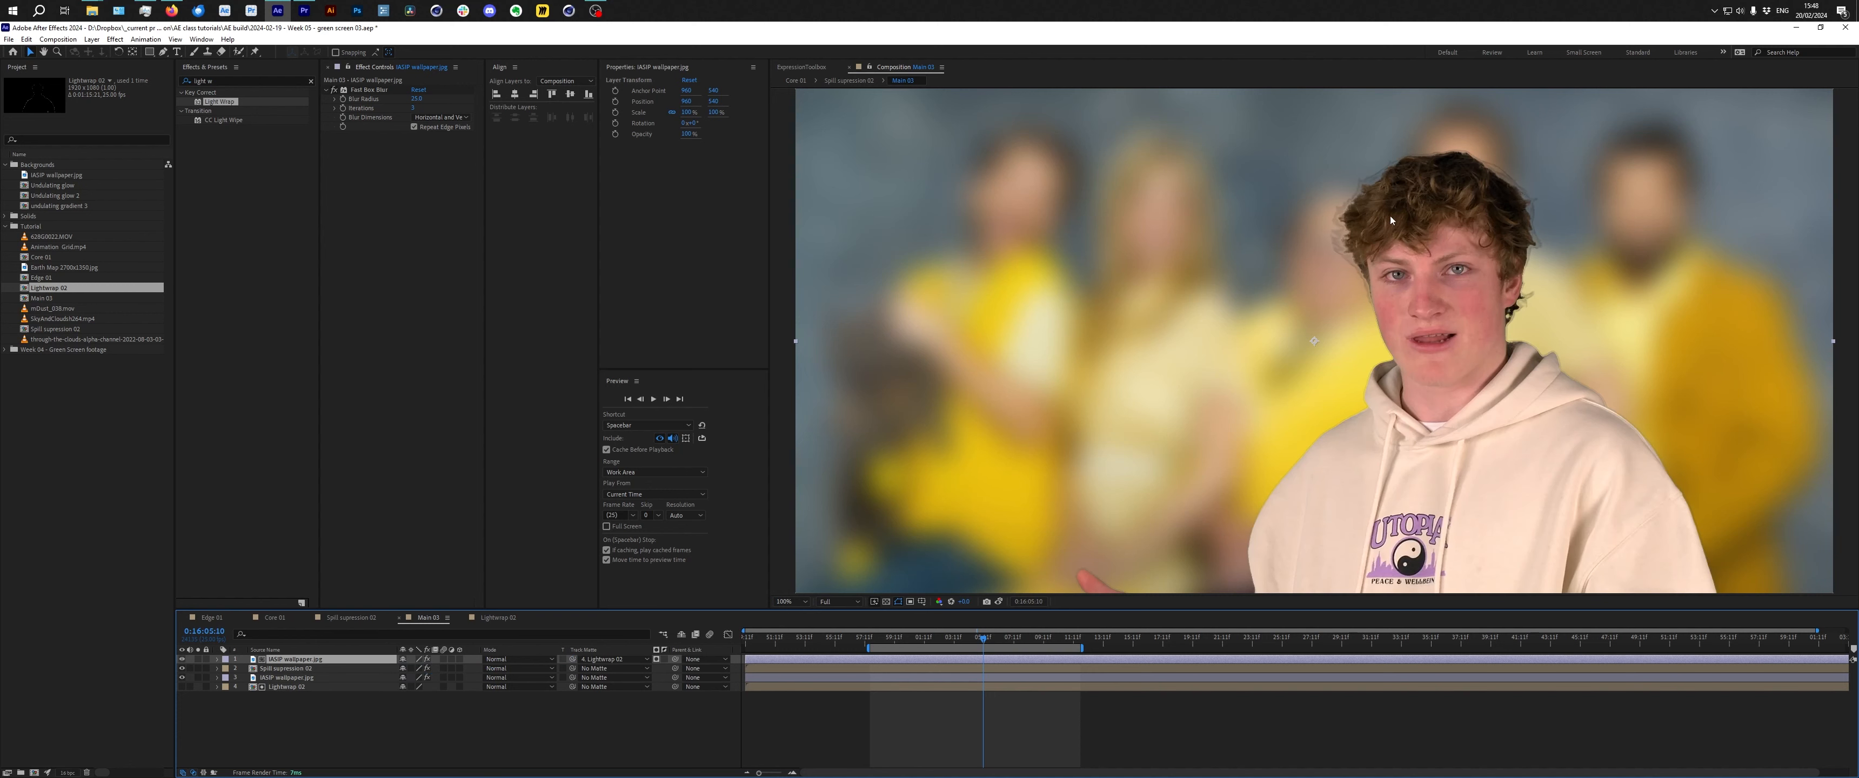
{"action": "left_click", "coordinate": [198, 659]}
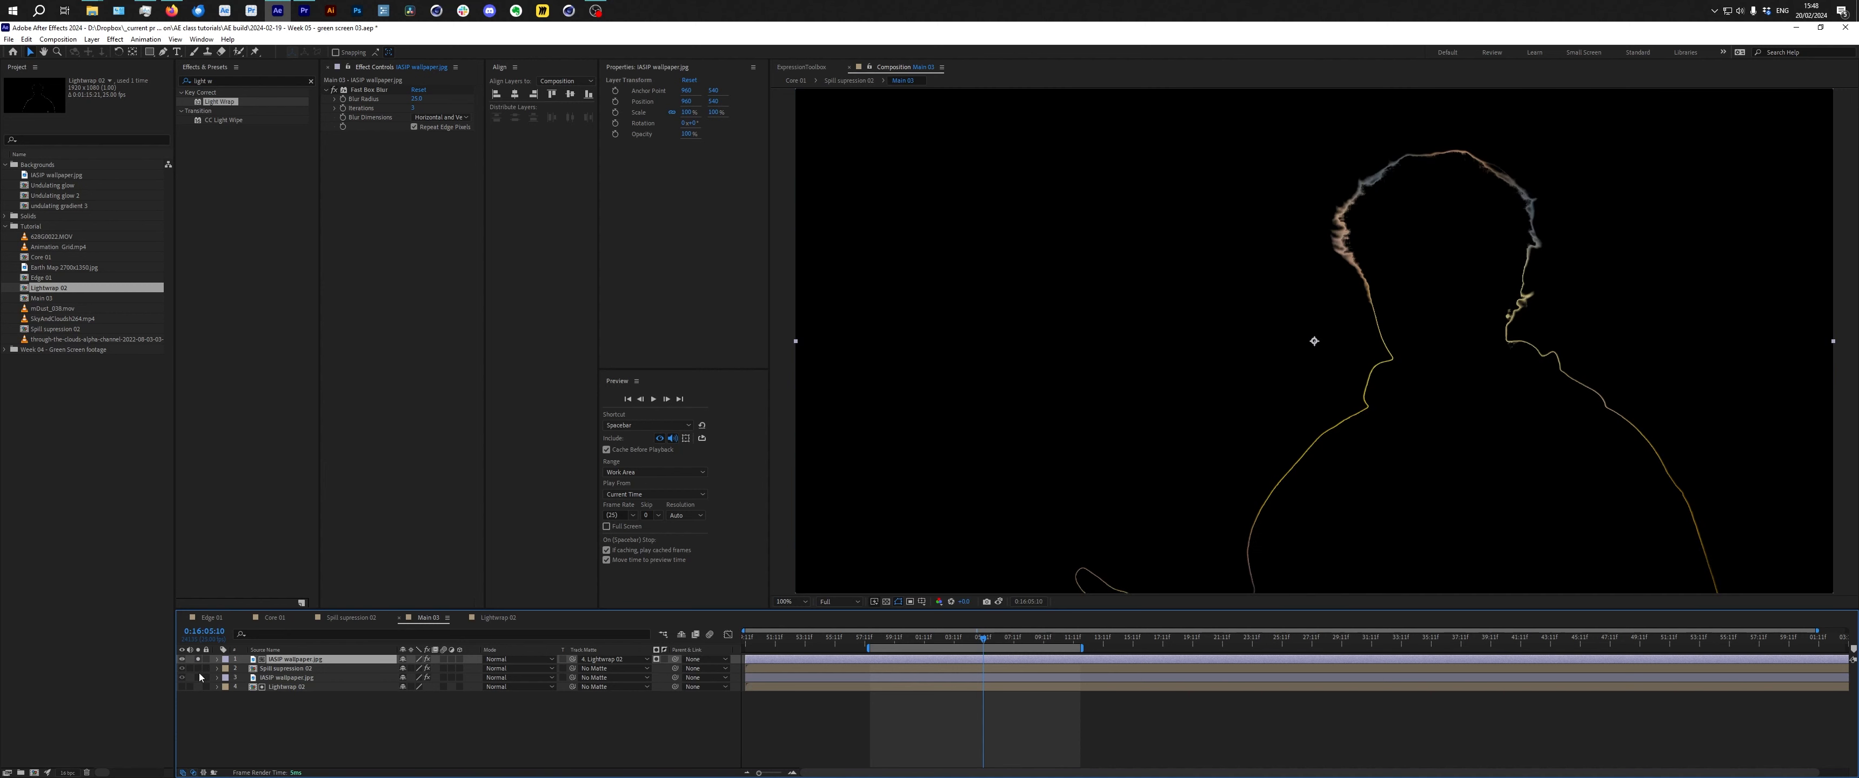
{"action": "left_click", "coordinate": [198, 669]}
{"action": "left_click", "coordinate": [198, 678]}
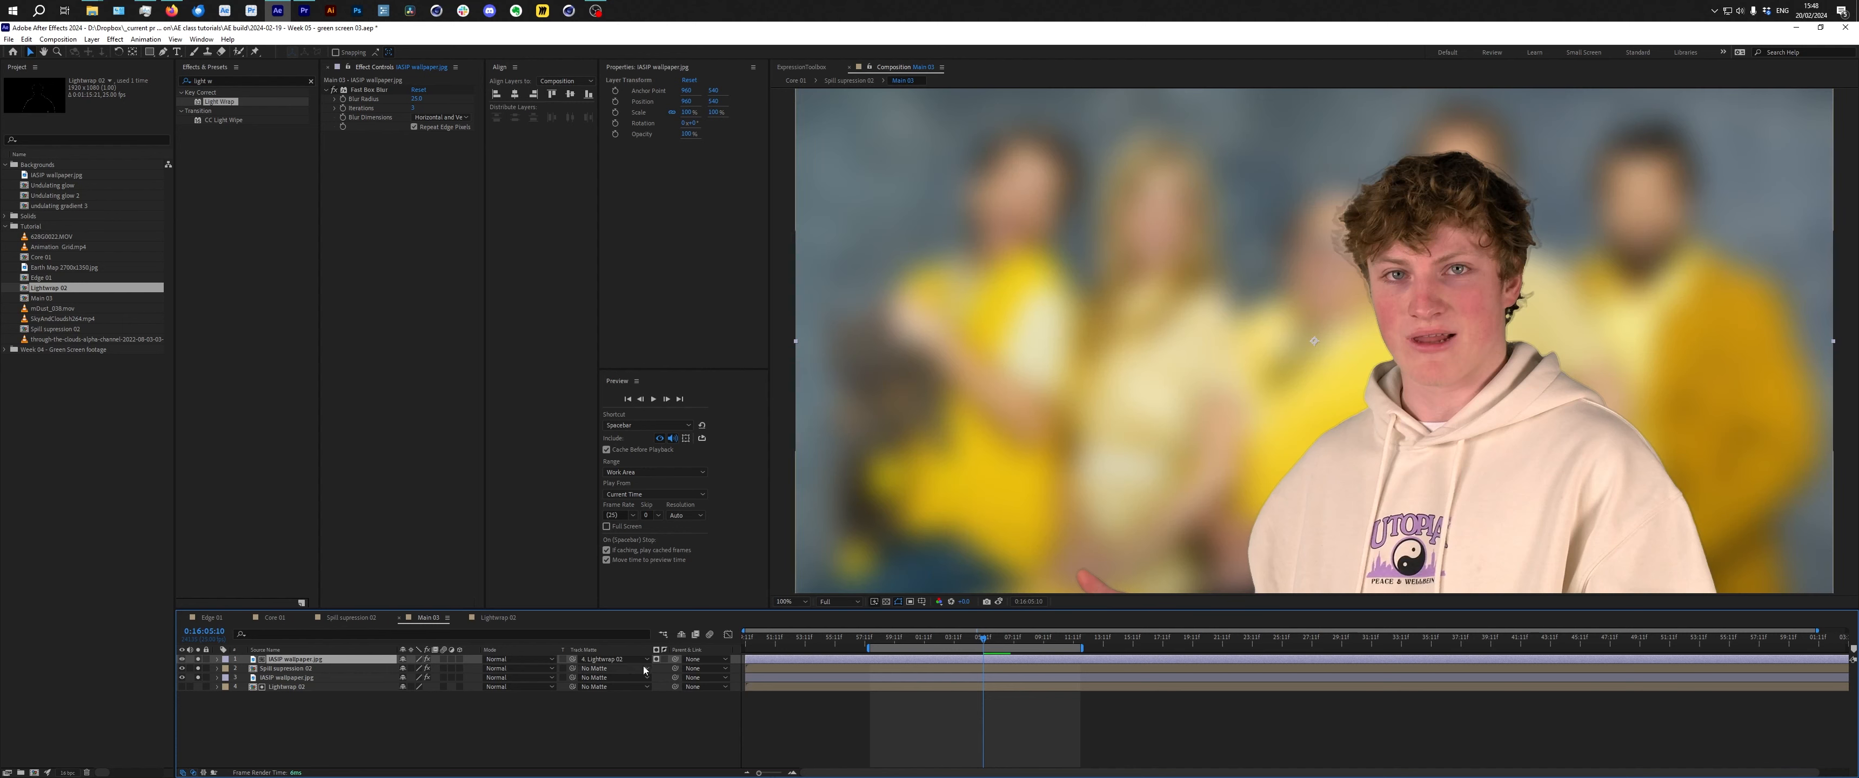
Set the top wallpaper copy's blending mode to Soft Light and play the preview.
{"action": "left_click", "coordinate": [506, 662]}
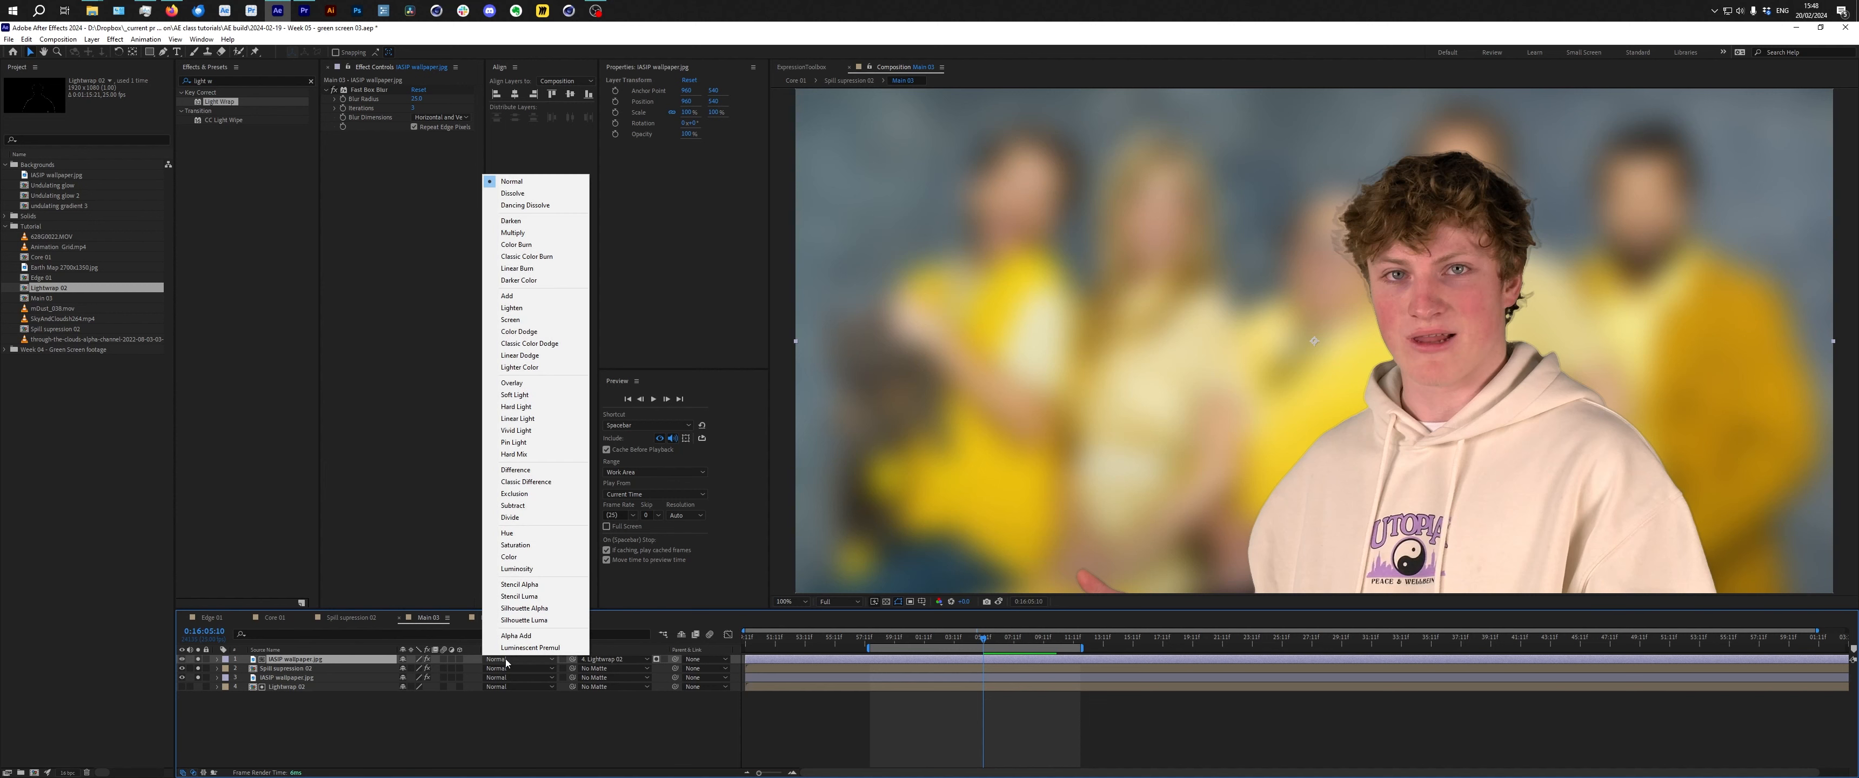
{"action": "left_click", "coordinate": [536, 409]}
{"action": "key", "text": "space"}
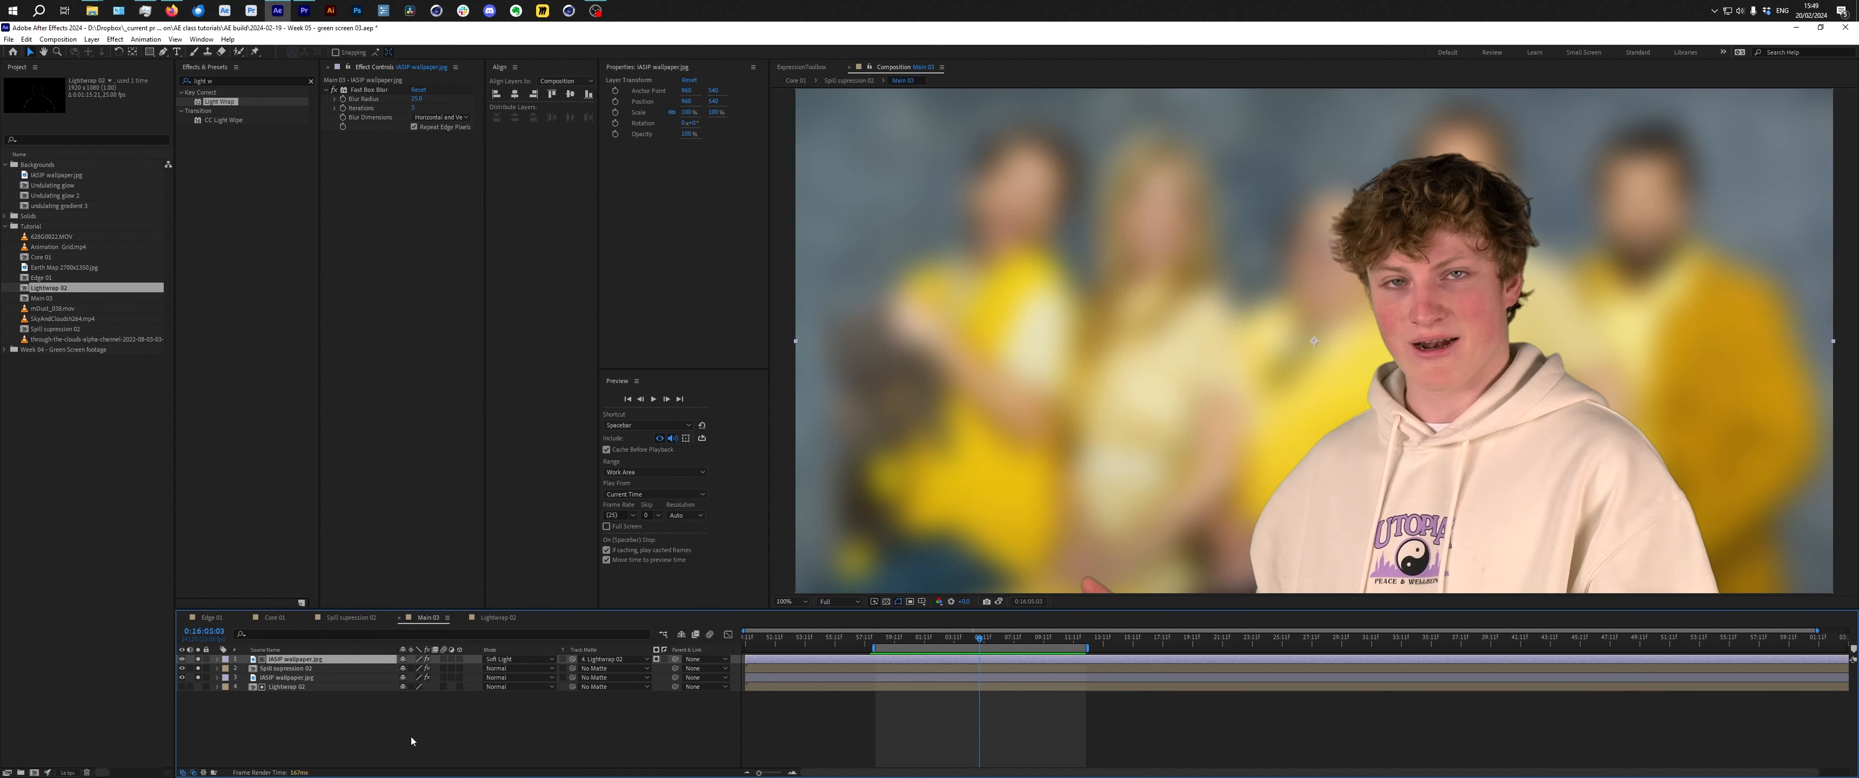
Select the Spill suppression 02 layer and delete its existing Light Wrap effect.
{"action": "left_click", "coordinate": [282, 688]}
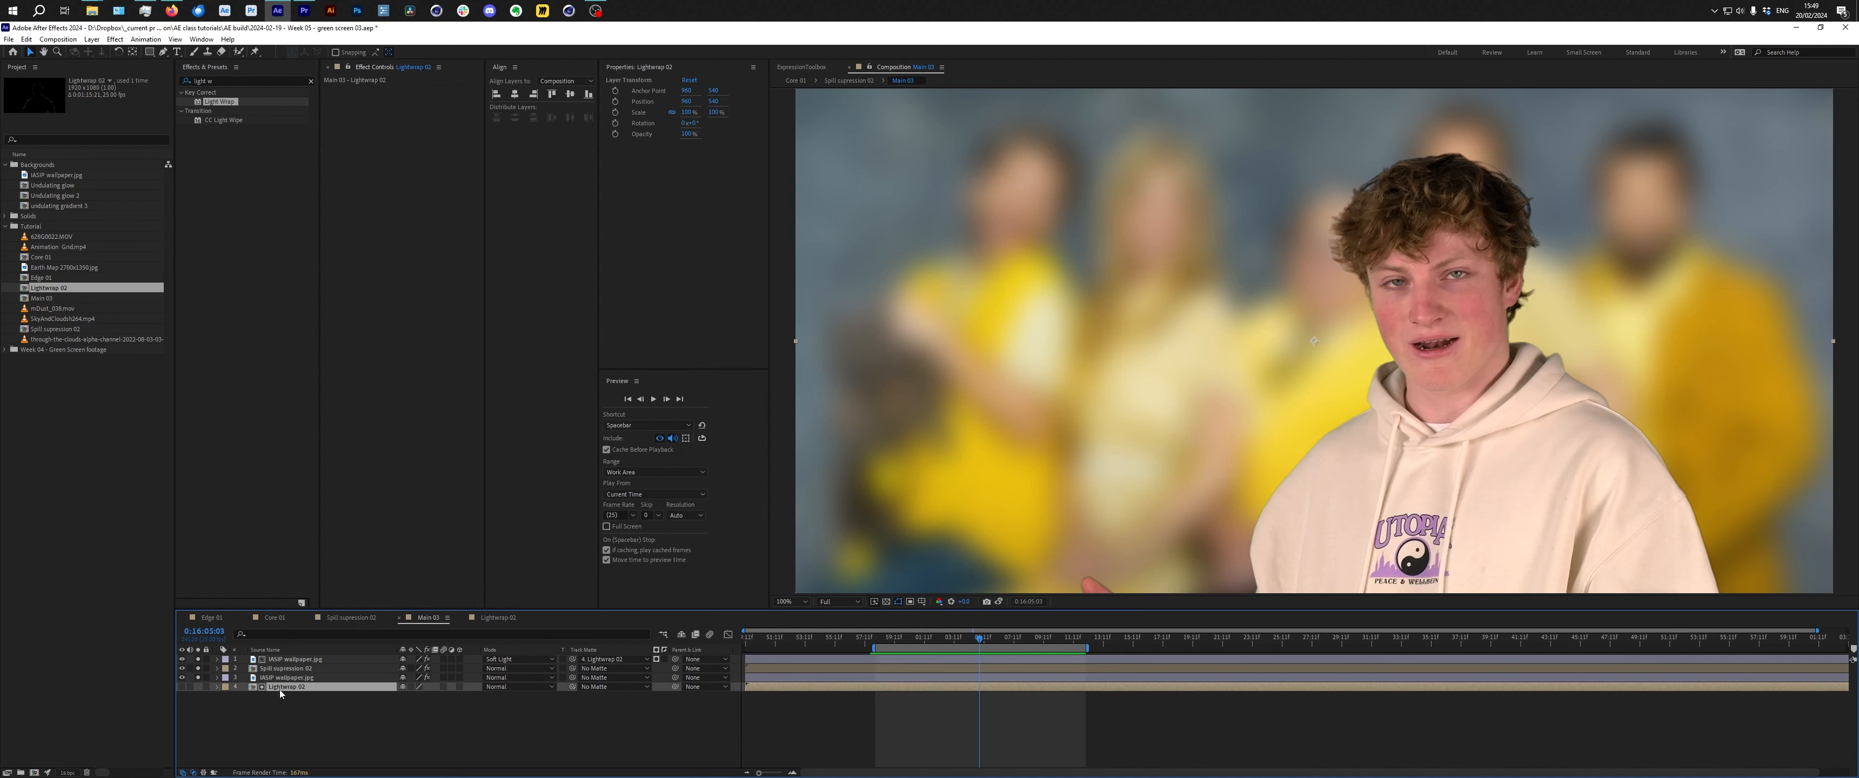
{"action": "left_click", "coordinate": [183, 659]}
{"action": "left_click", "coordinate": [292, 662]}
{"action": "left_click", "coordinate": [307, 670]}
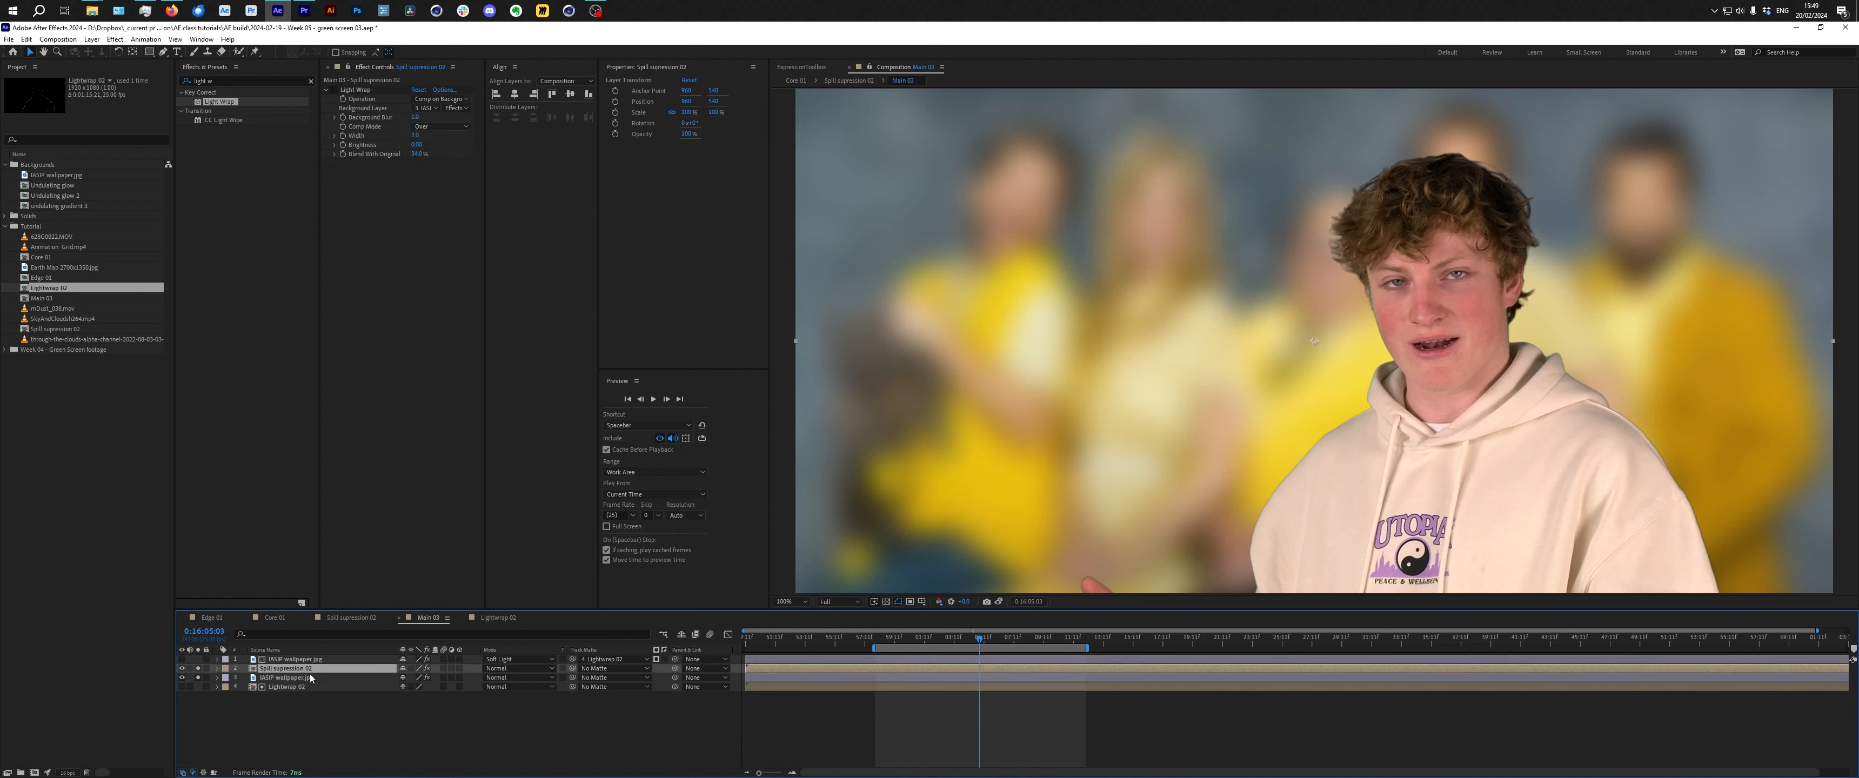
{"action": "left_click", "coordinate": [355, 90]}
{"action": "key", "text": "Delete"}
Search the effects for "light w" and apply Light Wrap to the Spill suppression 02 layer.
{"action": "left_click", "coordinate": [311, 81]}
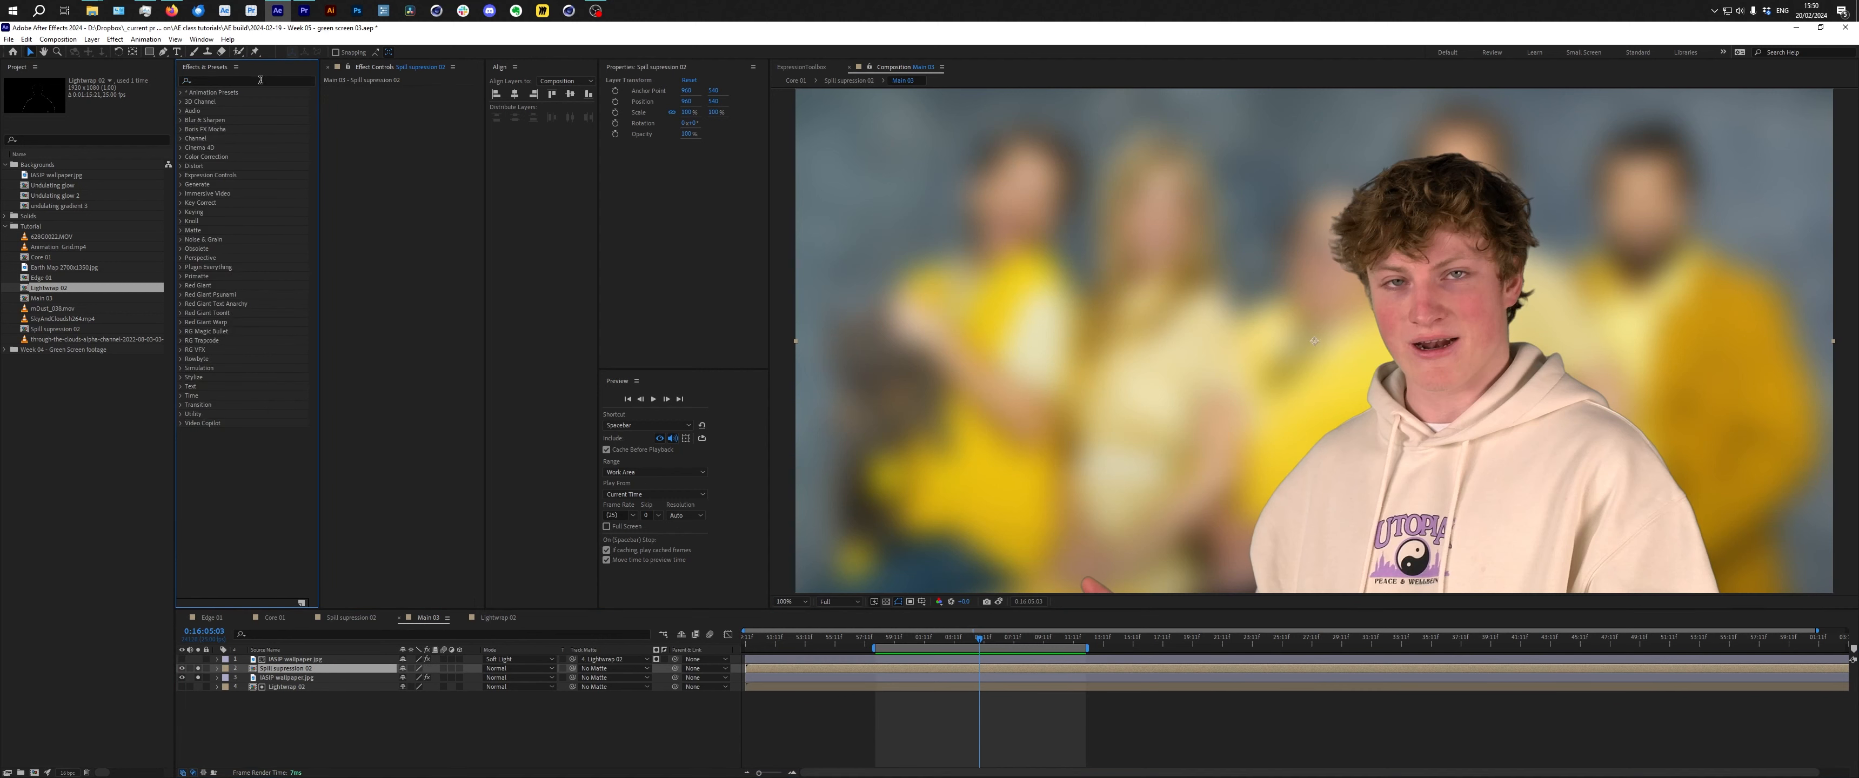
{"action": "left_click", "coordinate": [284, 80]}
{"action": "type", "text": "light w"}
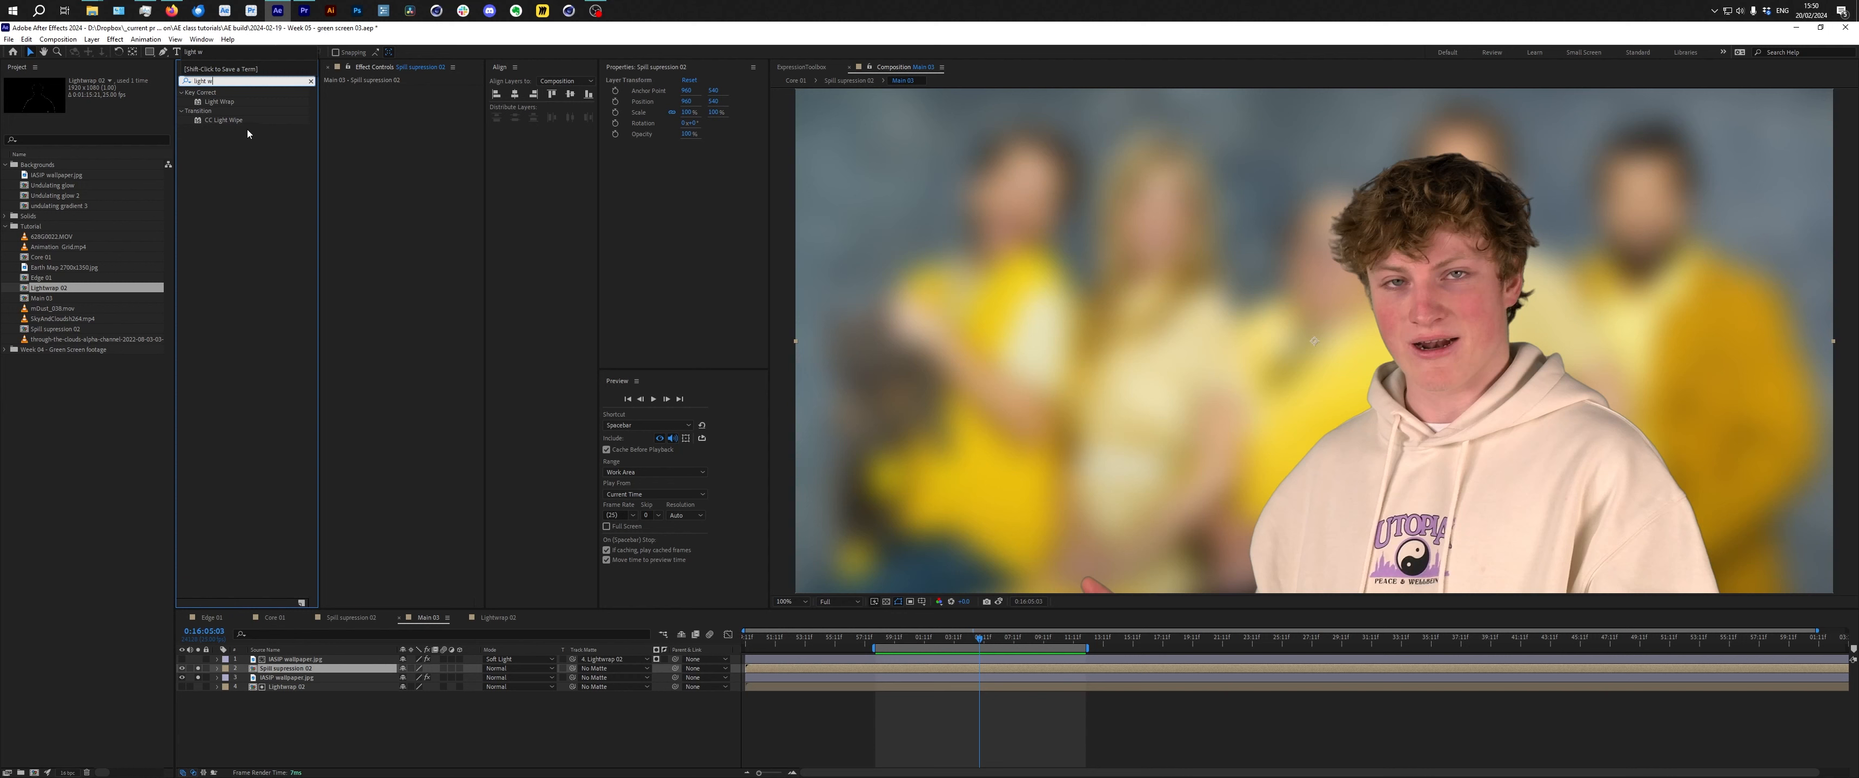
{"action": "left_click", "coordinate": [234, 101]}
{"action": "left_click_drag", "start_coordinate": [220, 107], "coordinate": [285, 674]}
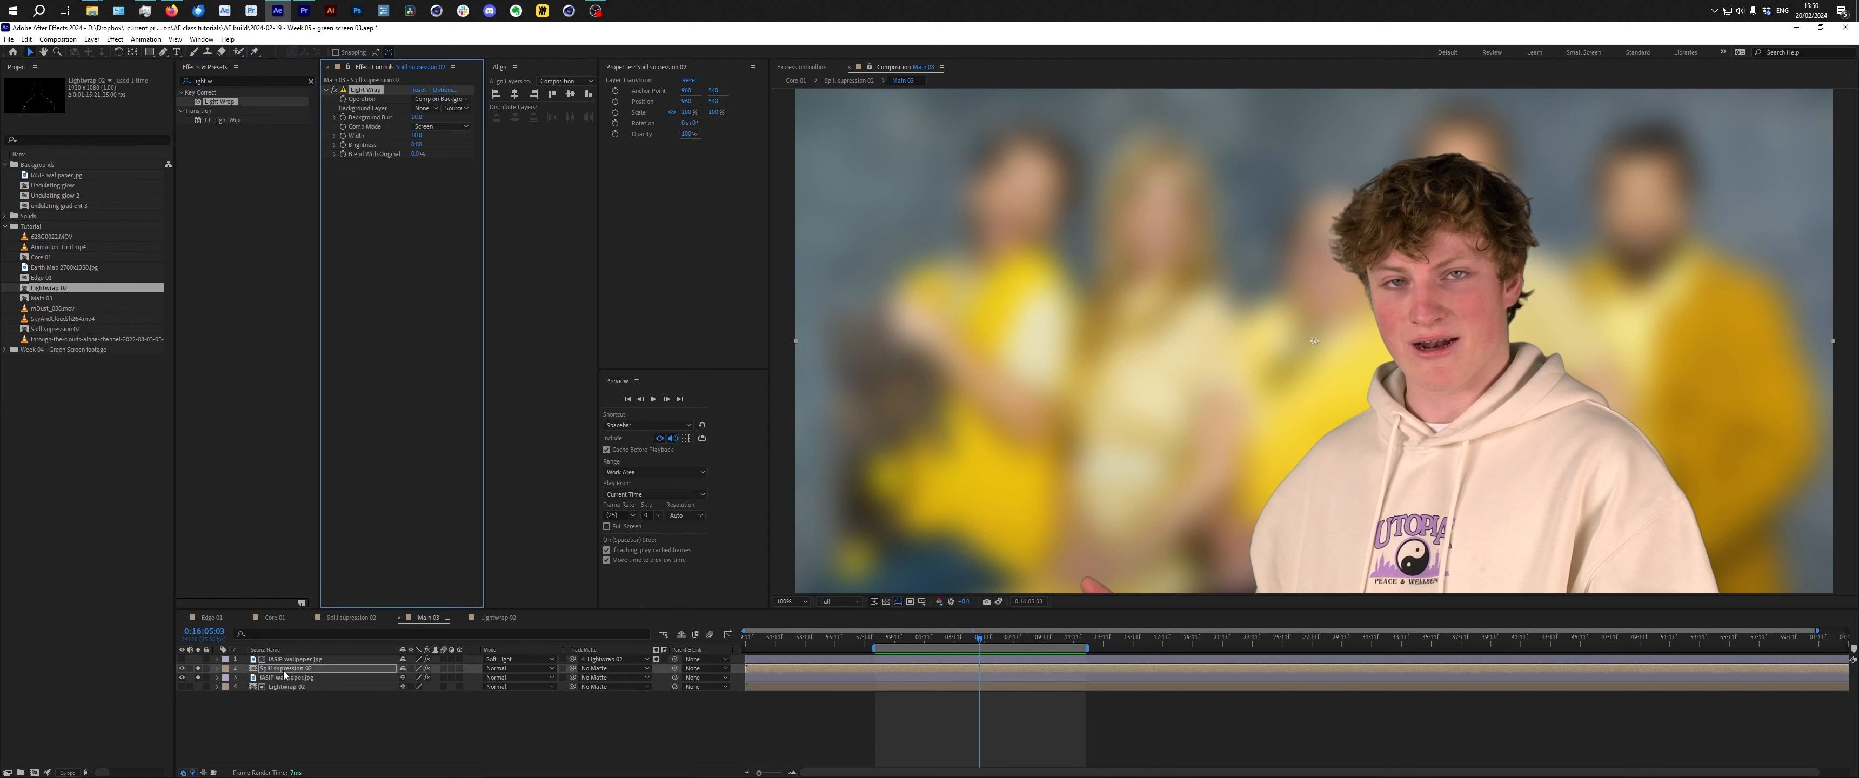
Set the Light Wrap's Background Layer to IASIP wallpaper.jpg and its source to Effects & Masks.
{"action": "left_click", "coordinate": [433, 112]}
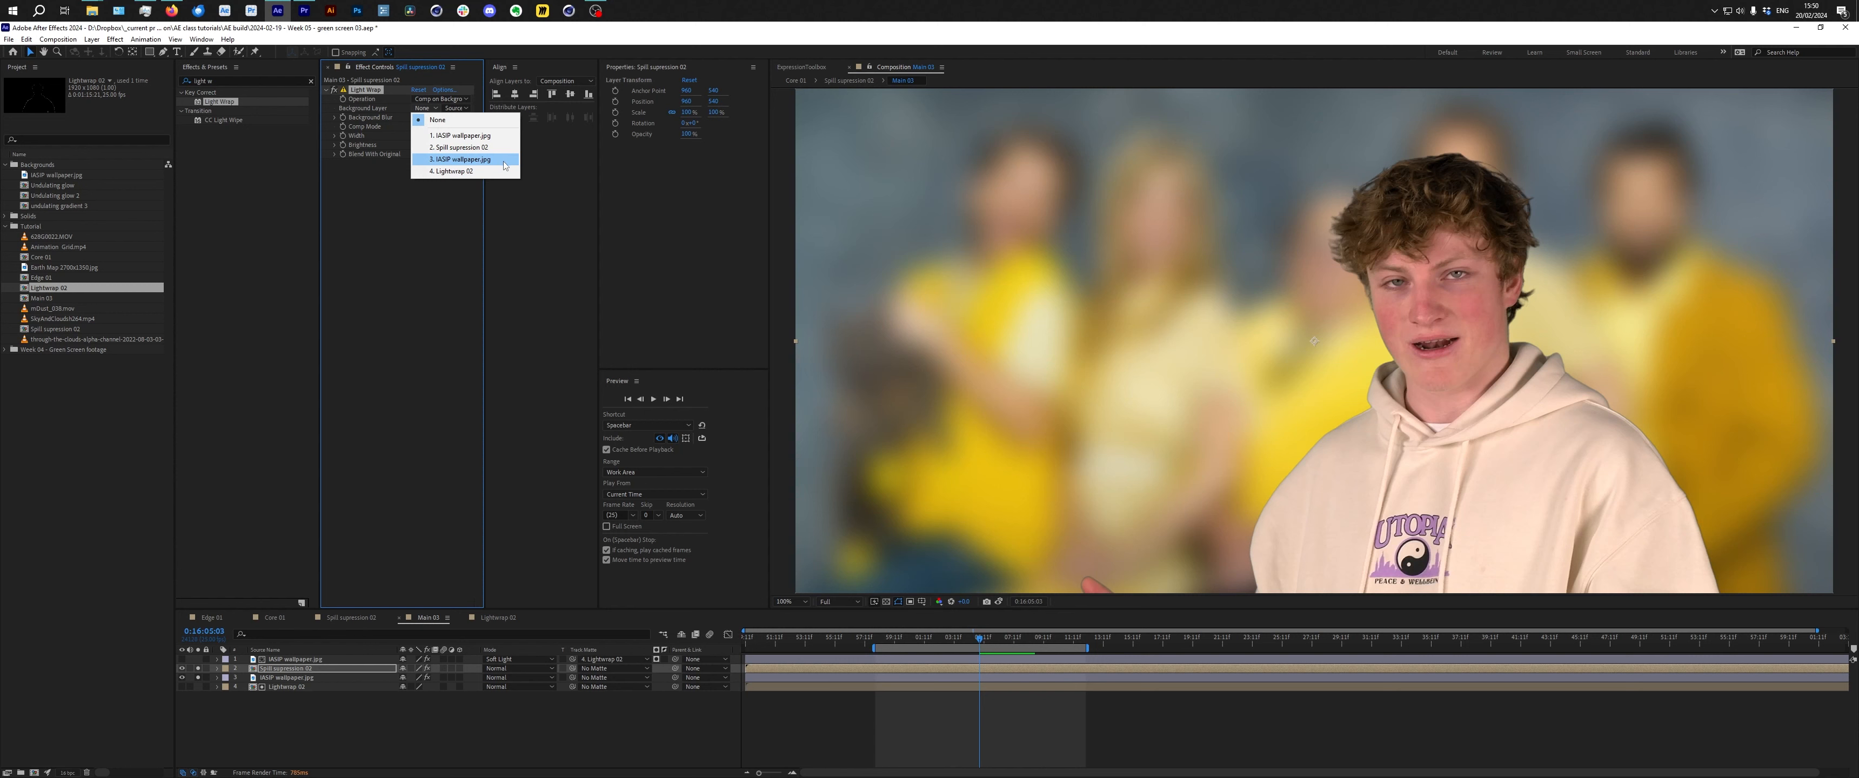
{"action": "left_click", "coordinate": [503, 160]}
{"action": "left_click", "coordinate": [457, 108]}
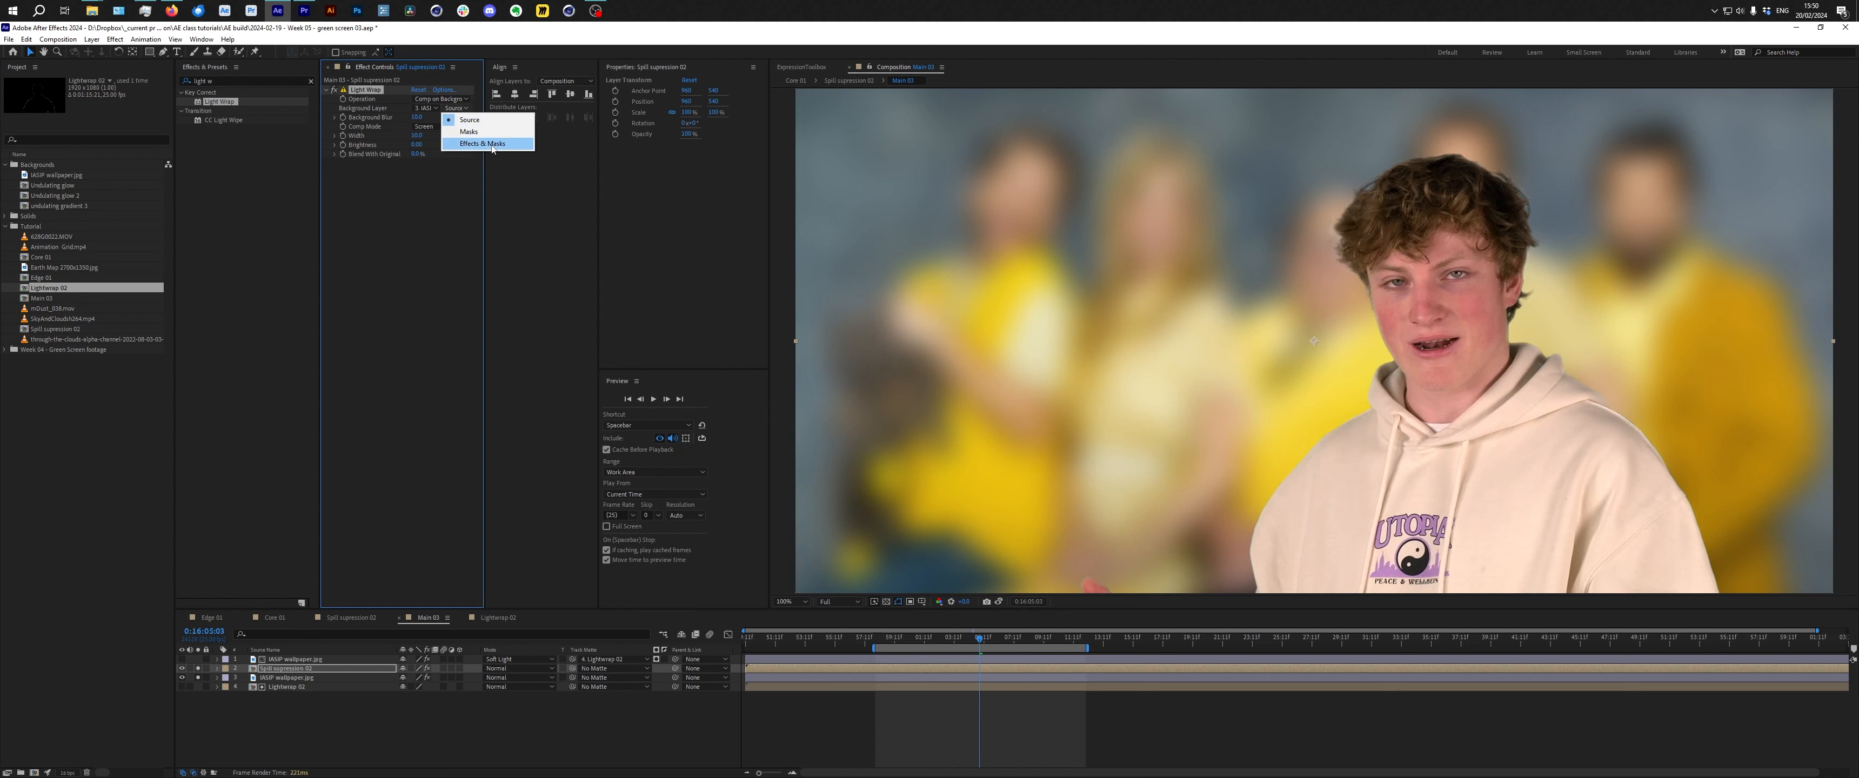
{"action": "left_click", "coordinate": [495, 144]}
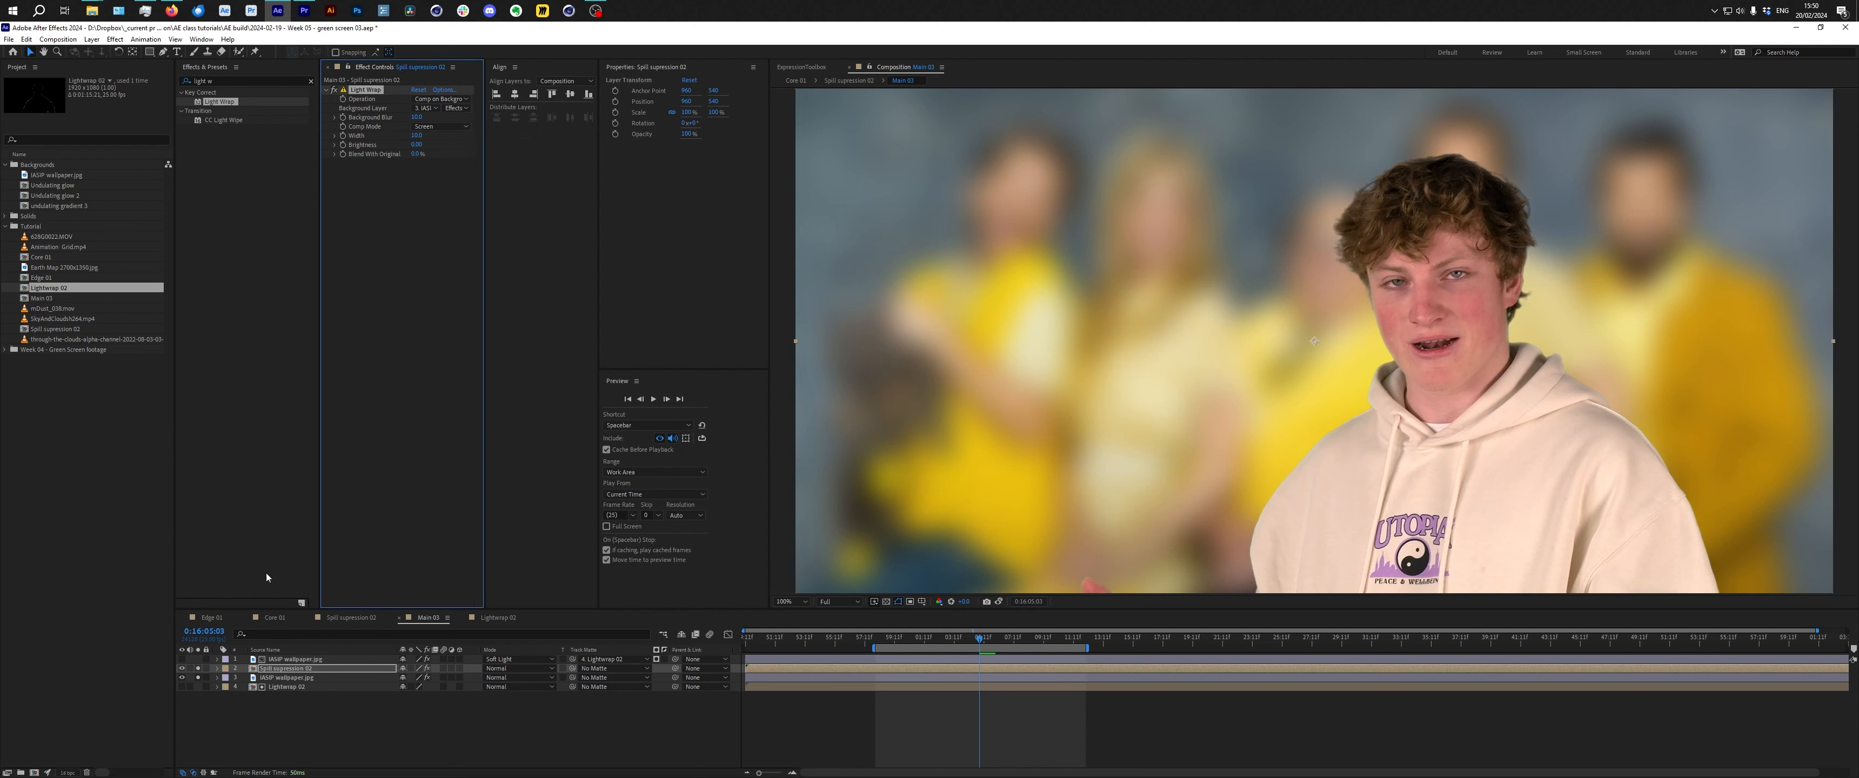
Toggle the Light Wrap effect off and on to compare the result.
{"action": "left_click", "coordinate": [336, 90]}
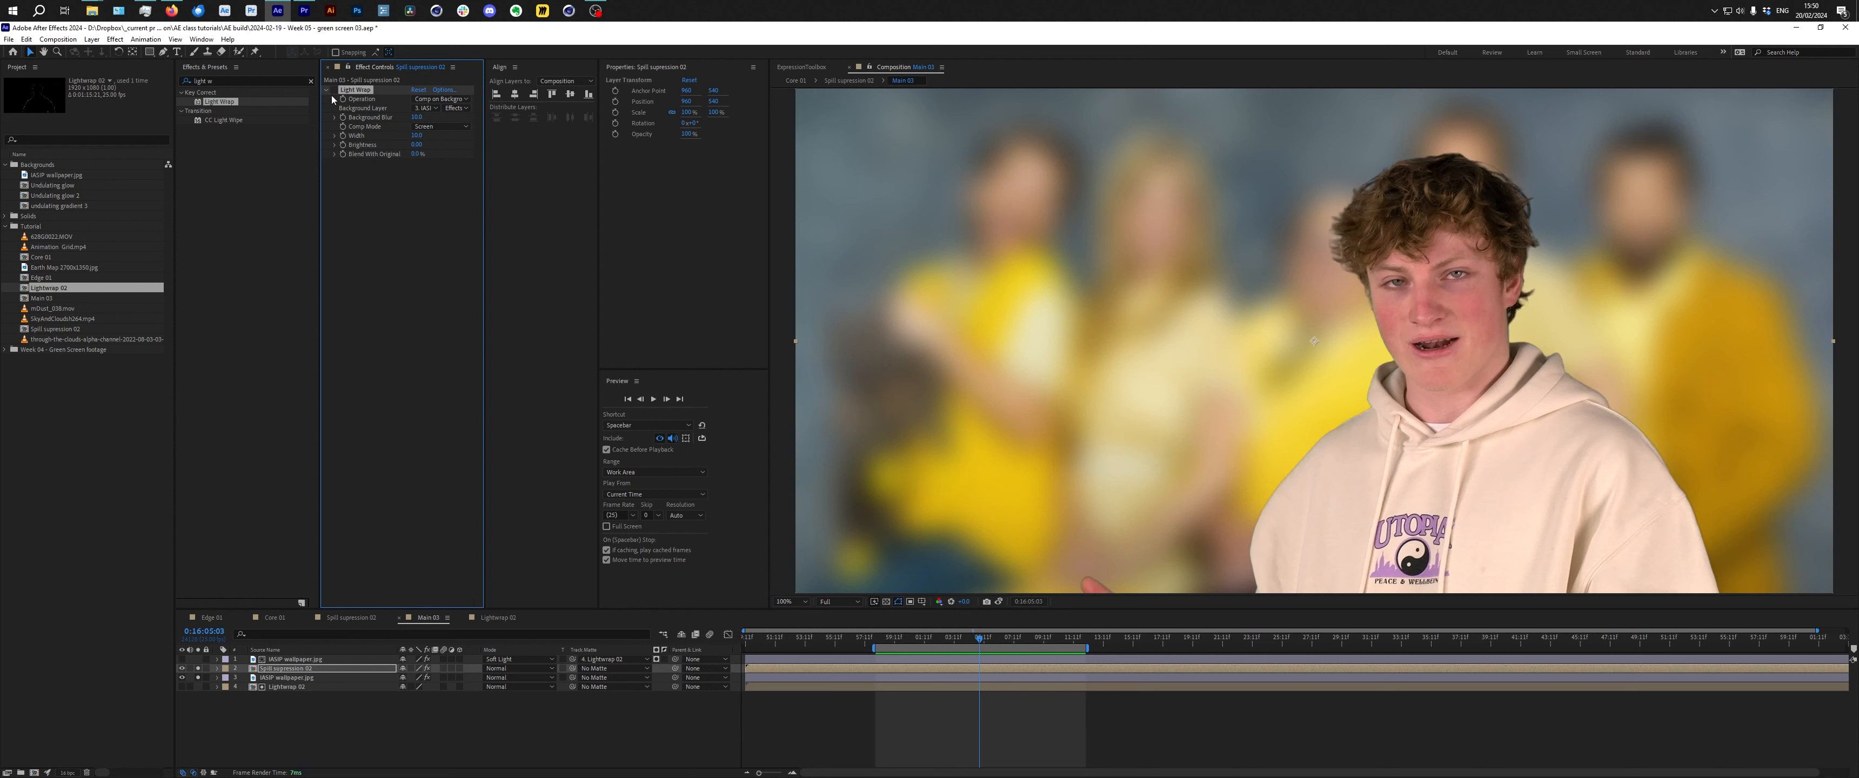
{"action": "left_click", "coordinate": [335, 91]}
{"action": "left_click", "coordinate": [336, 92]}
{"action": "left_click", "coordinate": [335, 92]}
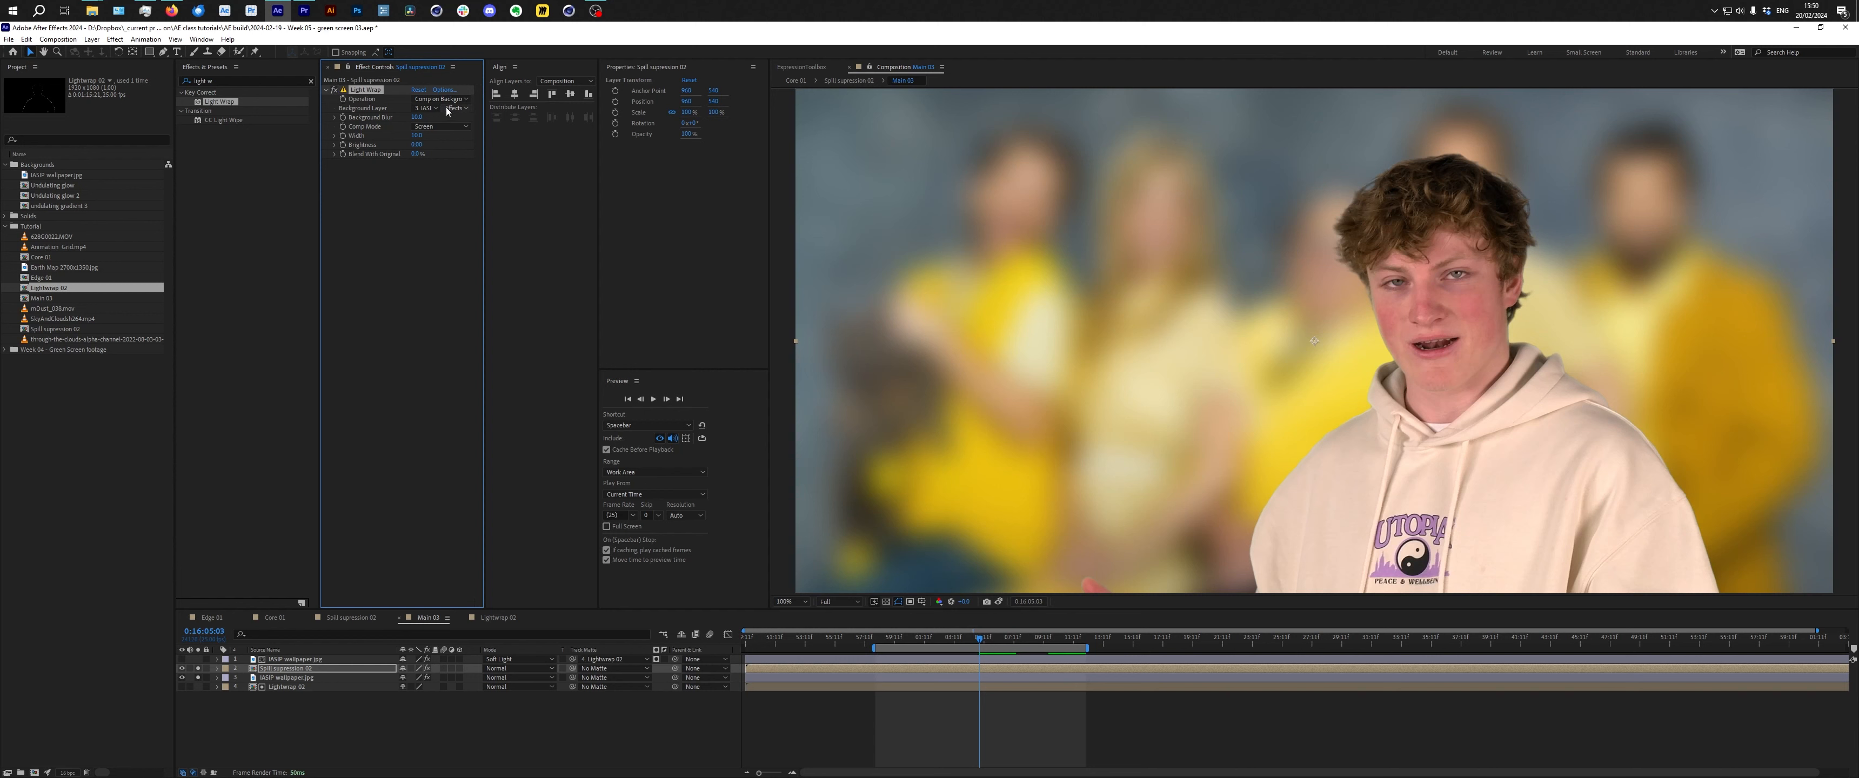
Adjust the Light Wrap's composite settings and set Blend With Original to 50%.
{"action": "left_click", "coordinate": [442, 127]}
{"action": "left_click", "coordinate": [419, 136]}
{"action": "left_click", "coordinate": [457, 146]}
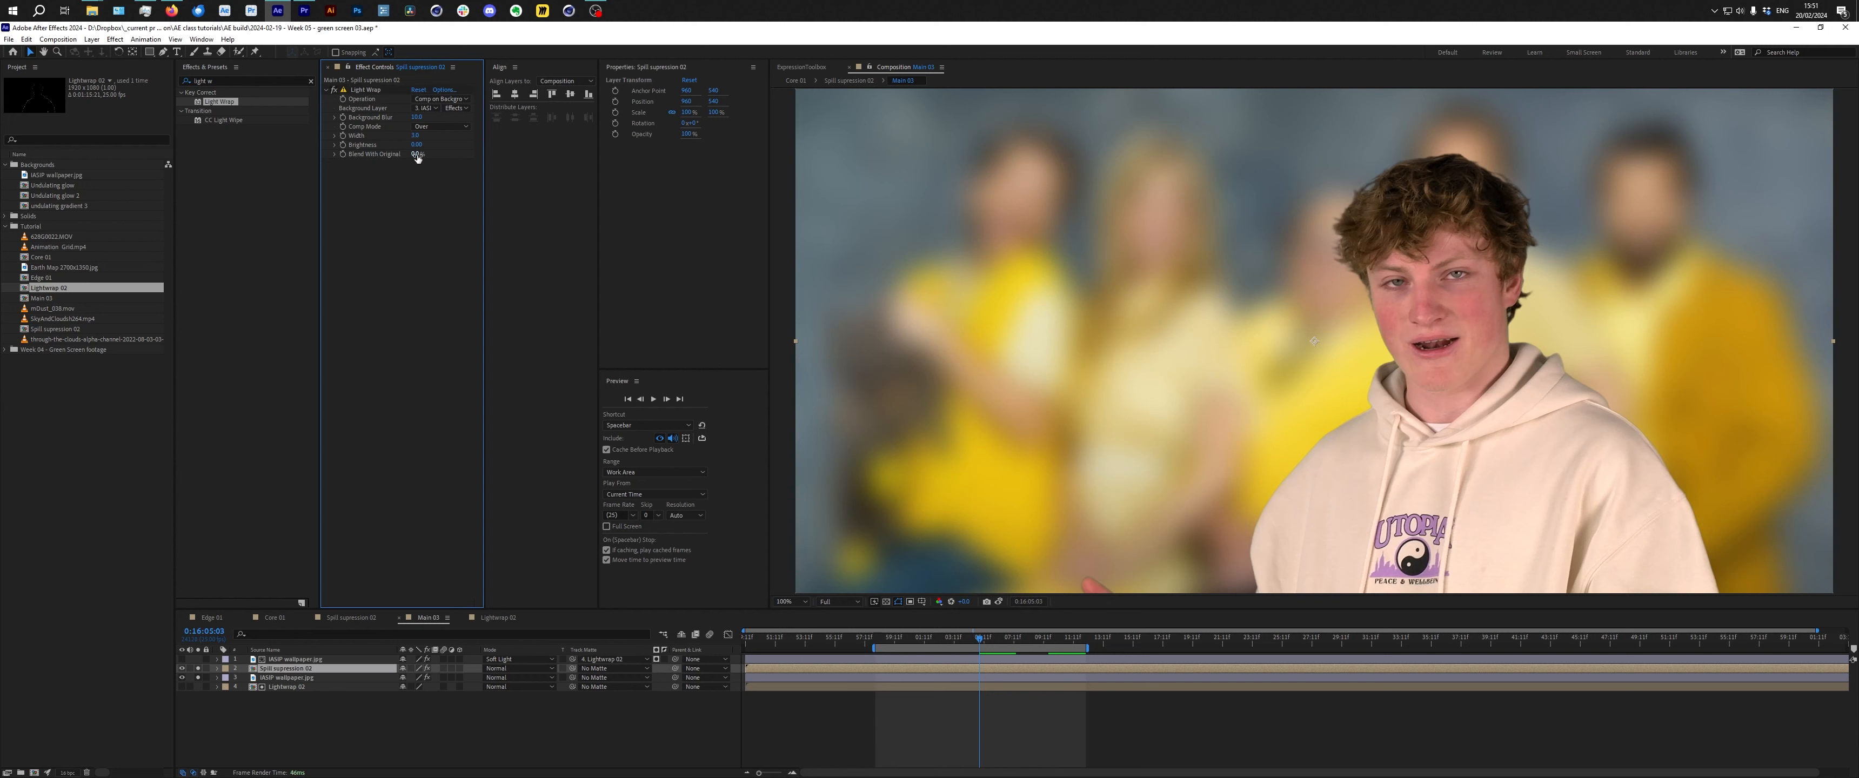
{"action": "mouse_move", "coordinate": [415, 154]}
{"action": "left_mouse_down"}
{"action": "mouse_move", "coordinate": [438, 154]}
{"action": "mouse_move", "coordinate": [405, 156]}
{"action": "left_mouse_up"}
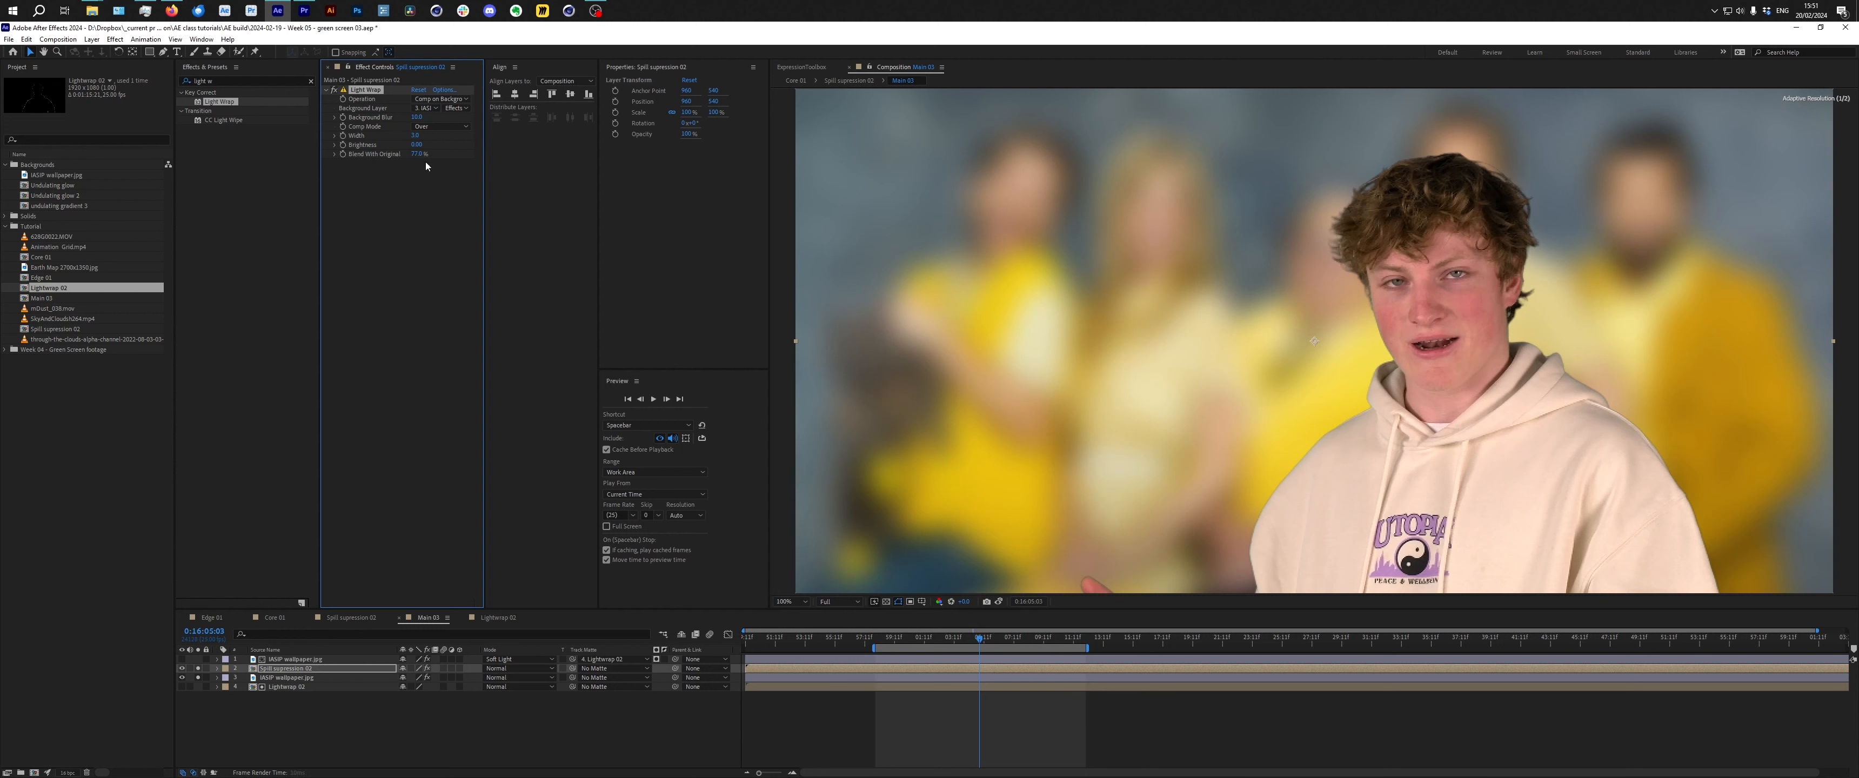
{"action": "left_click", "coordinate": [417, 154]}
{"action": "type", "text": "50"}
{"action": "key", "text": "Return"}
Toggle the Light Wrap effect and scrub the timeline to review the composite.
{"action": "left_click", "coordinate": [334, 91]}
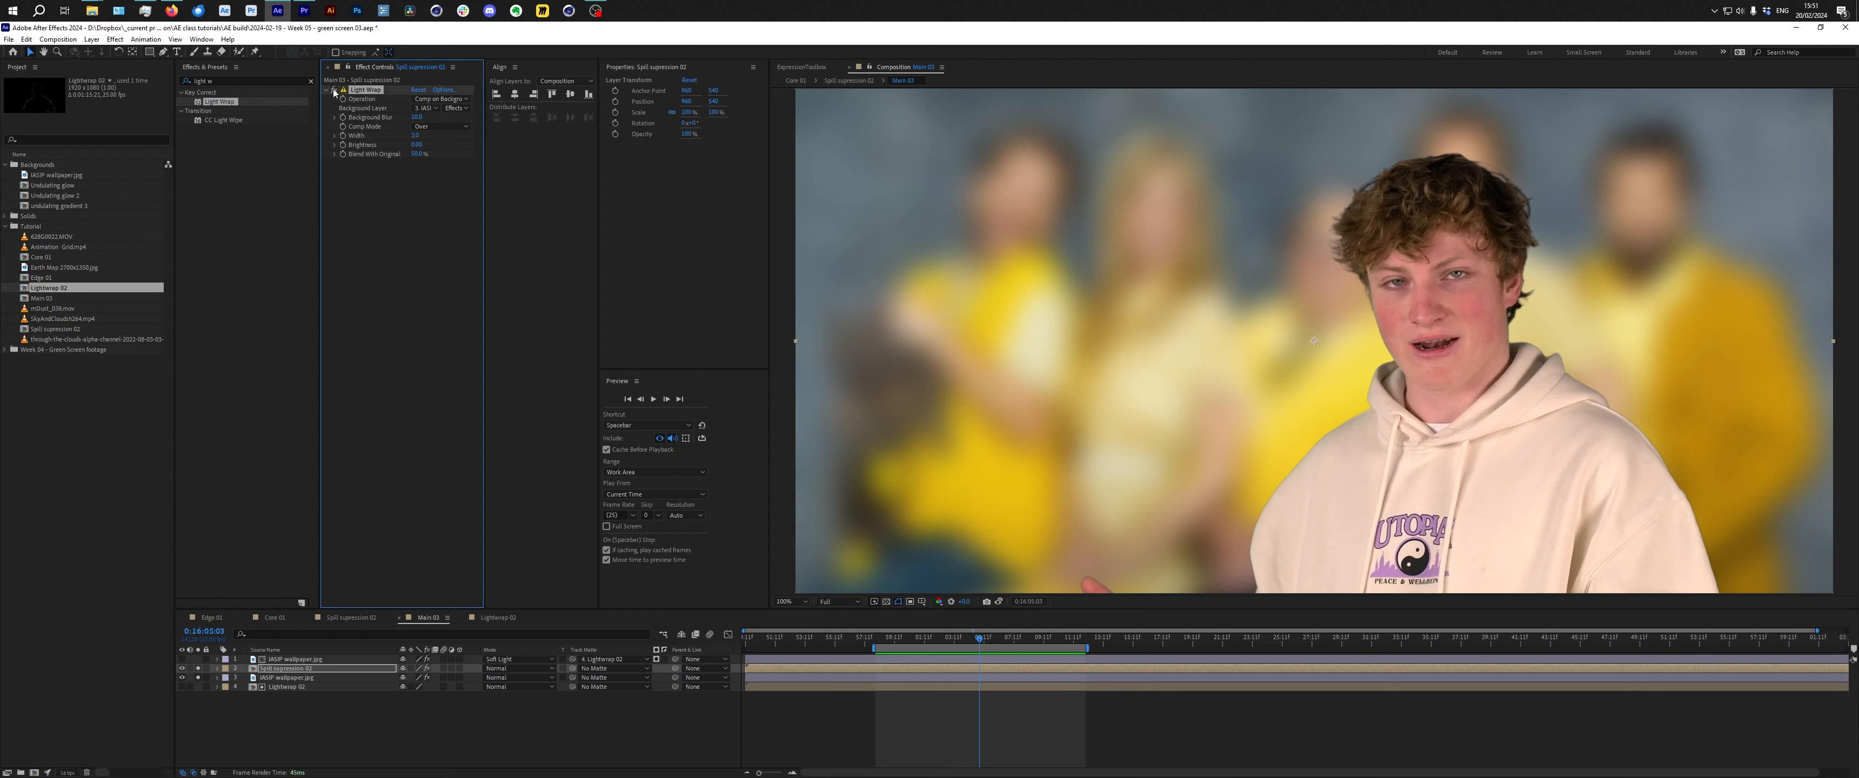
{"action": "left_click", "coordinate": [437, 128]}
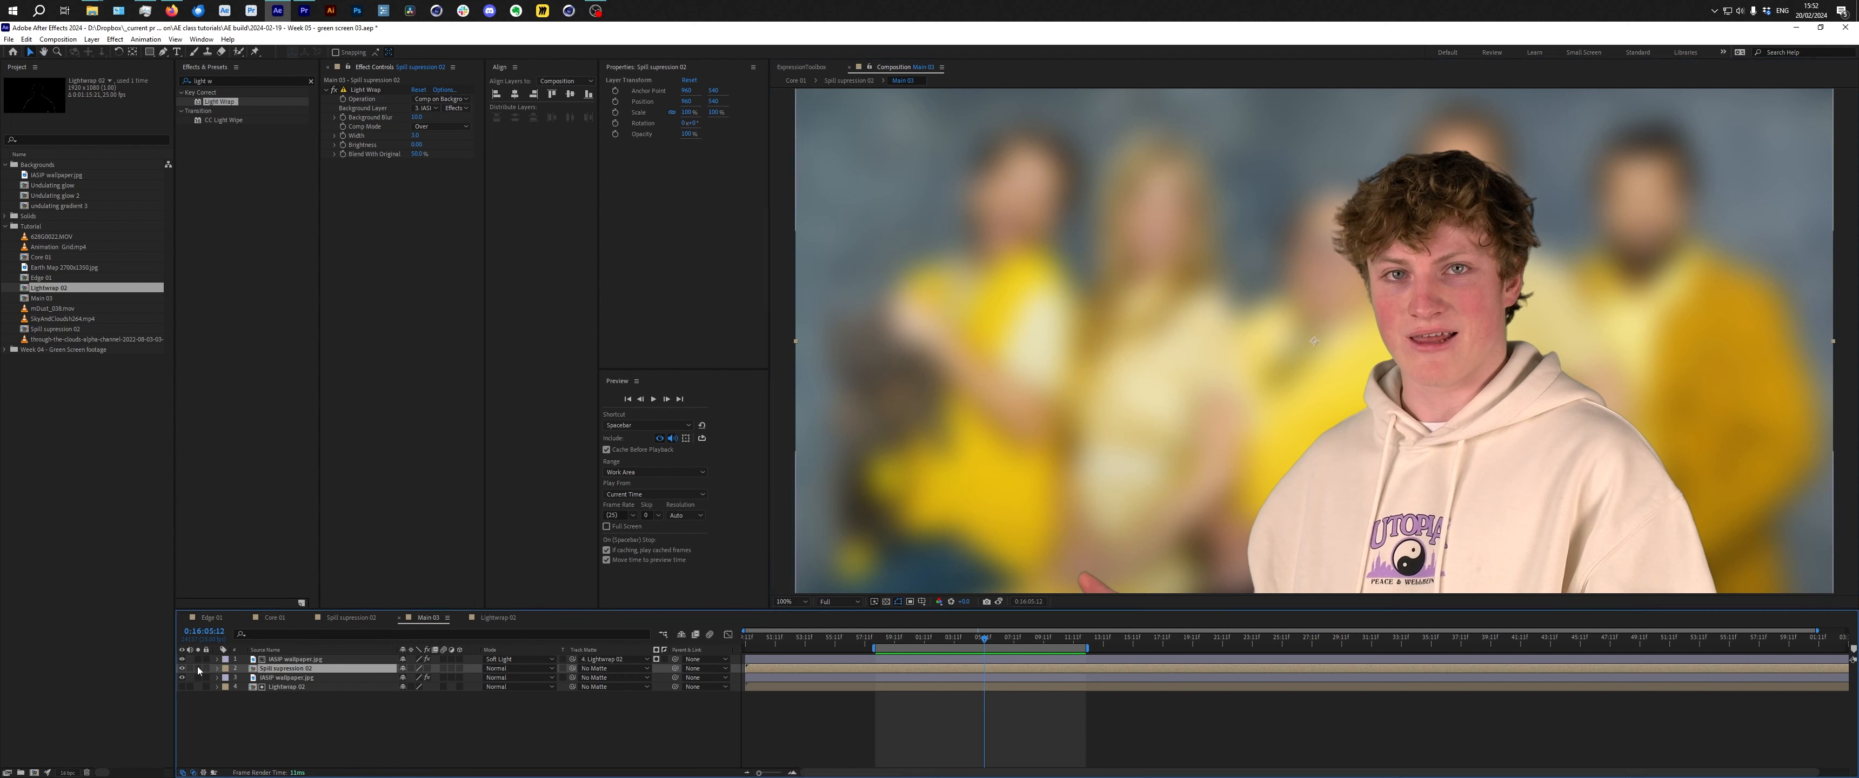
{"action": "left_click", "coordinate": [286, 661]}
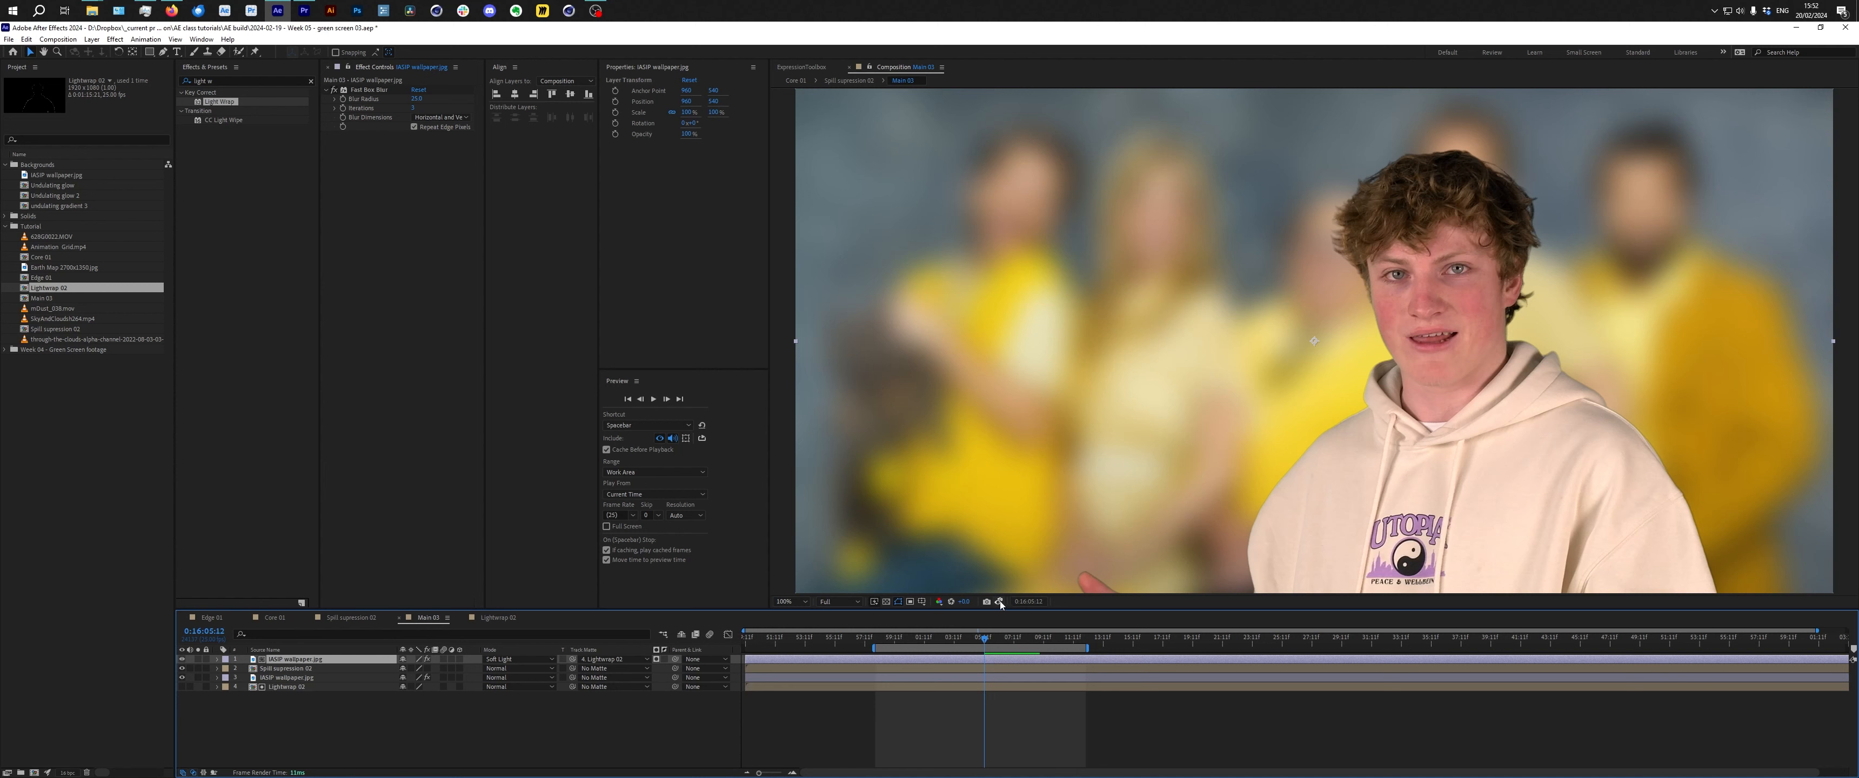
{"action": "left_click", "coordinate": [992, 641]}
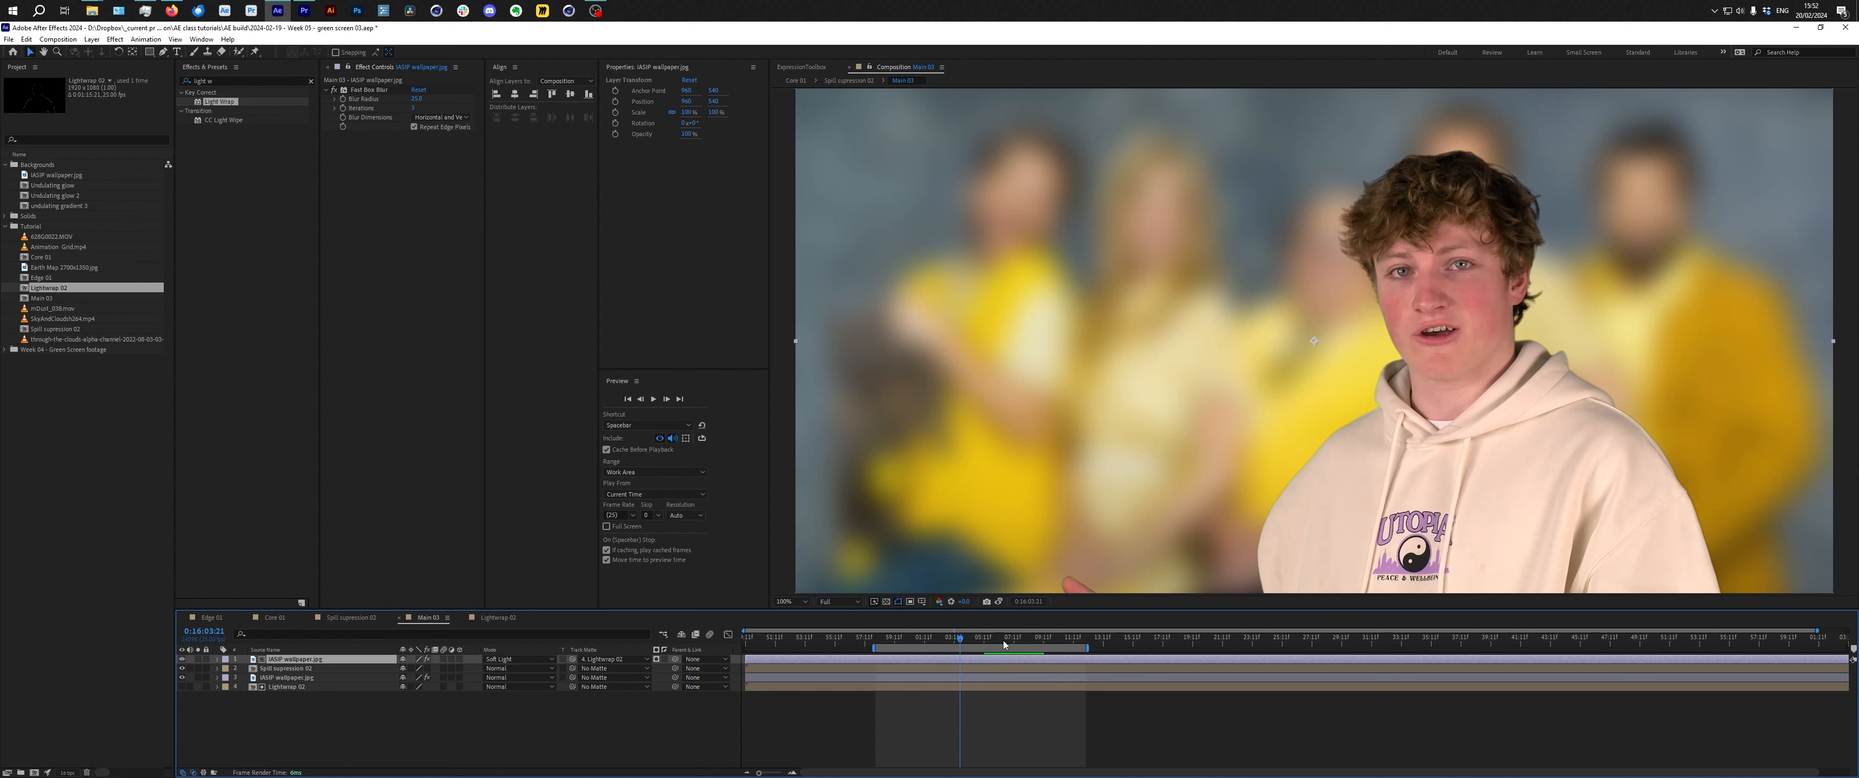
{"action": "left_click_drag", "start_coordinate": [992, 643], "coordinate": [997, 643]}
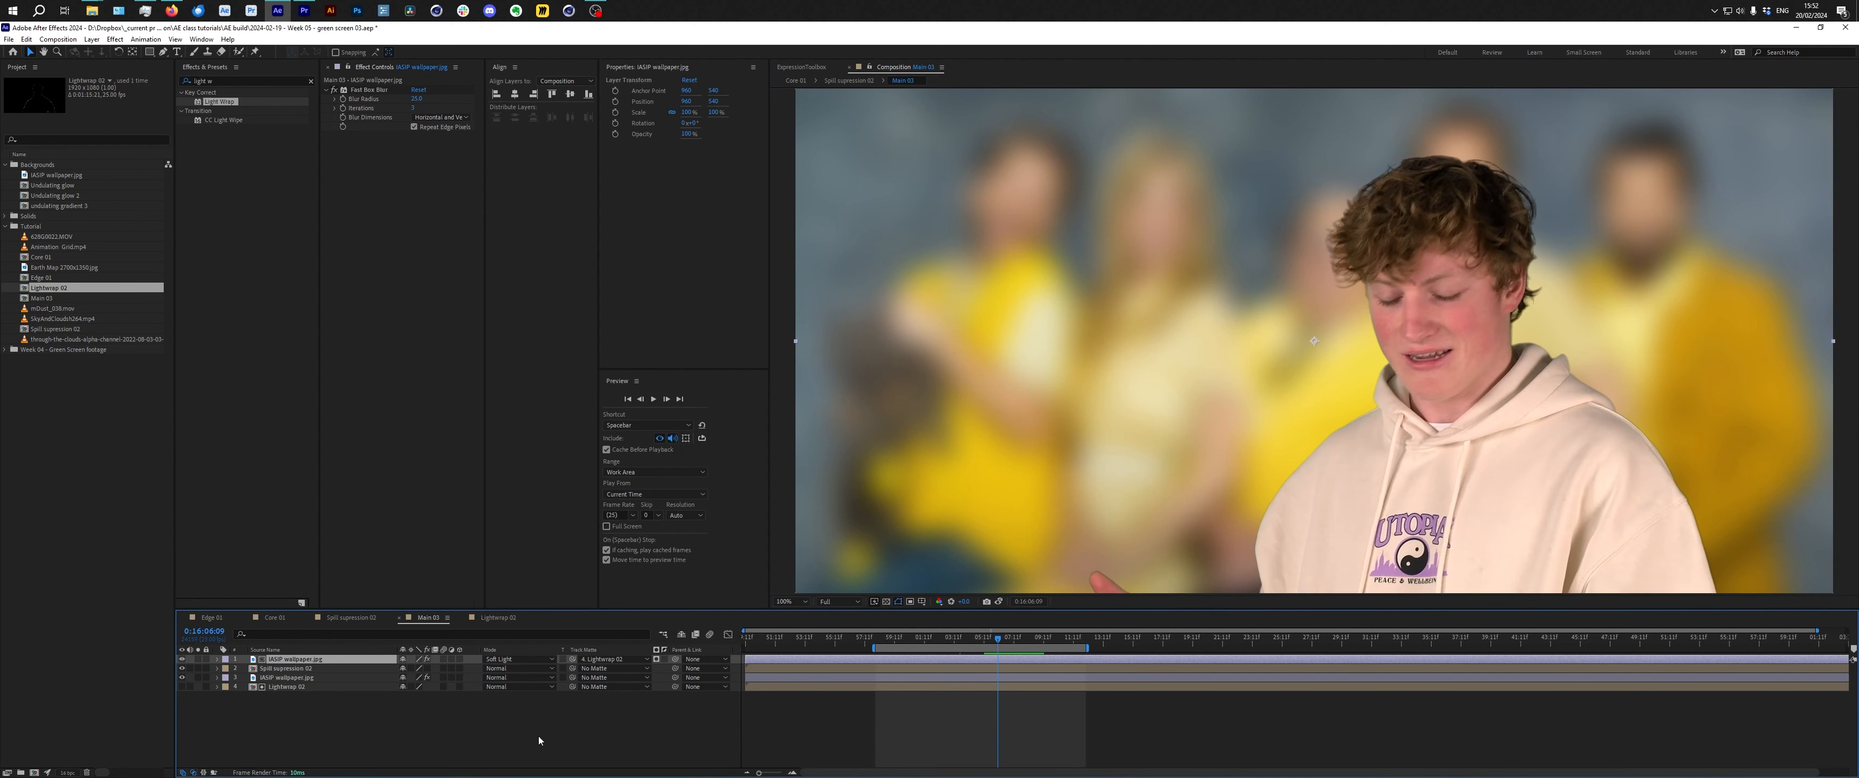
{"action": "left_click", "coordinate": [542, 746]}
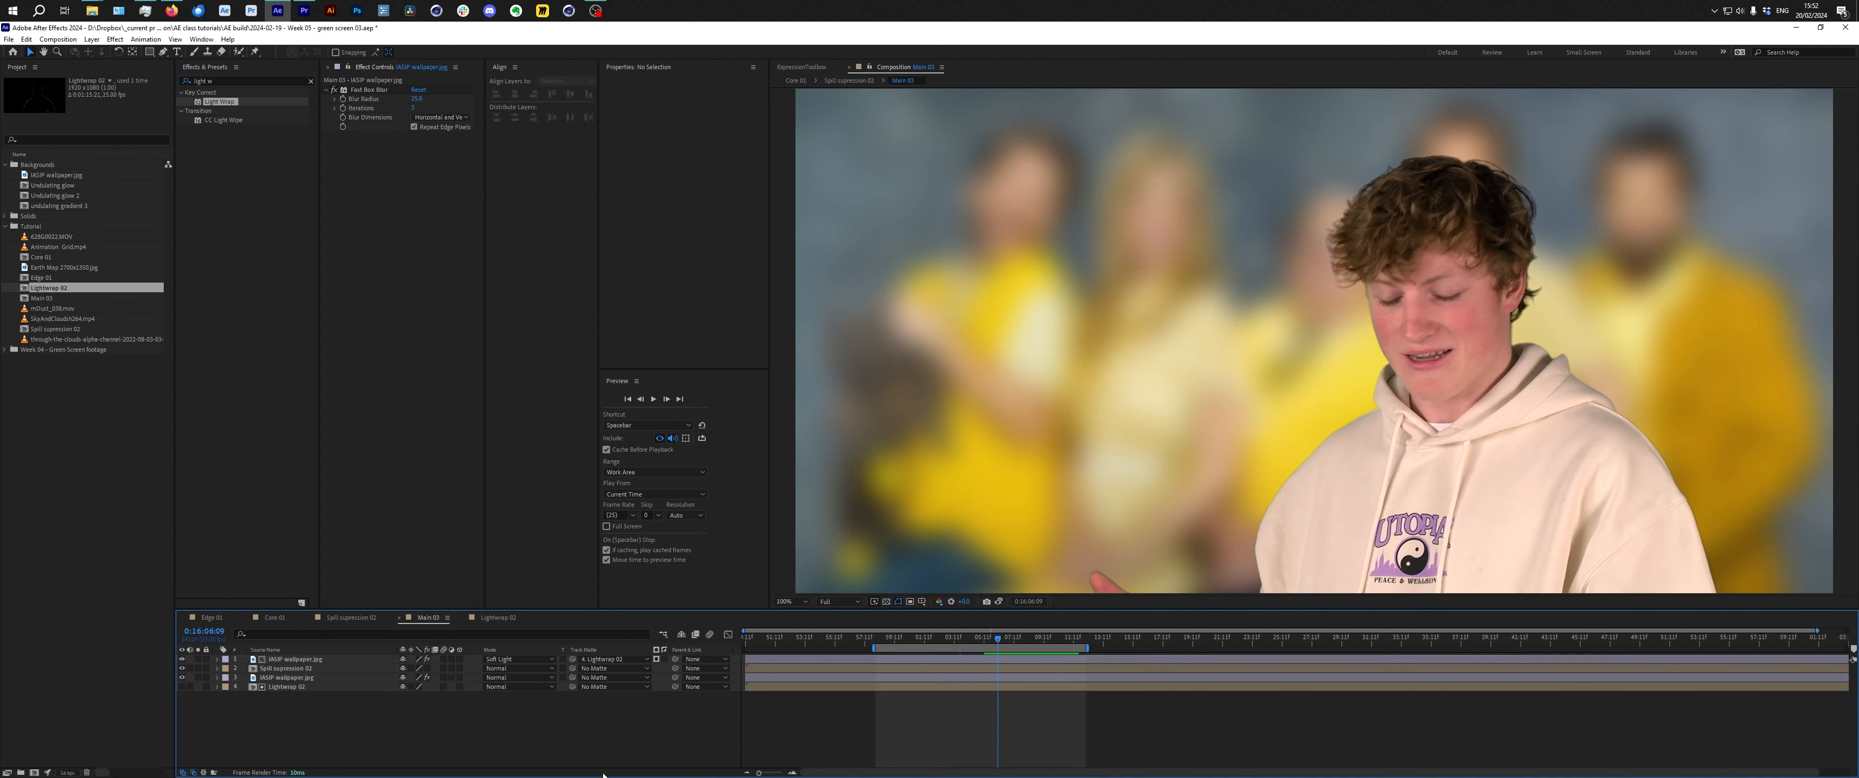